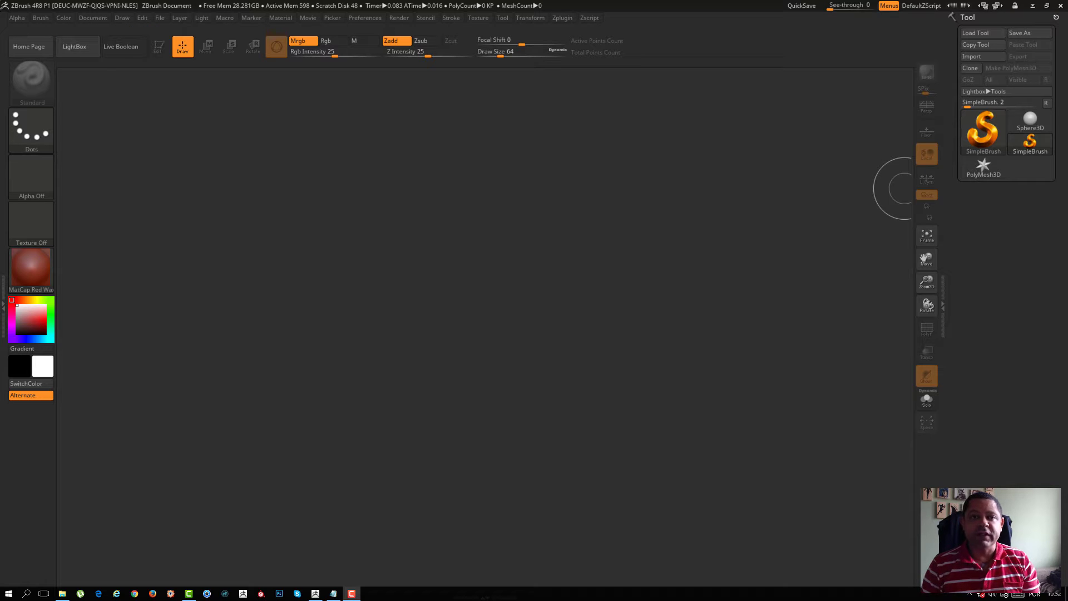
# Step: Draw a PolyMesh3D star in Edit mode with BasicMaterial and expand Tool > Initialize
pyautogui.click(984, 165)
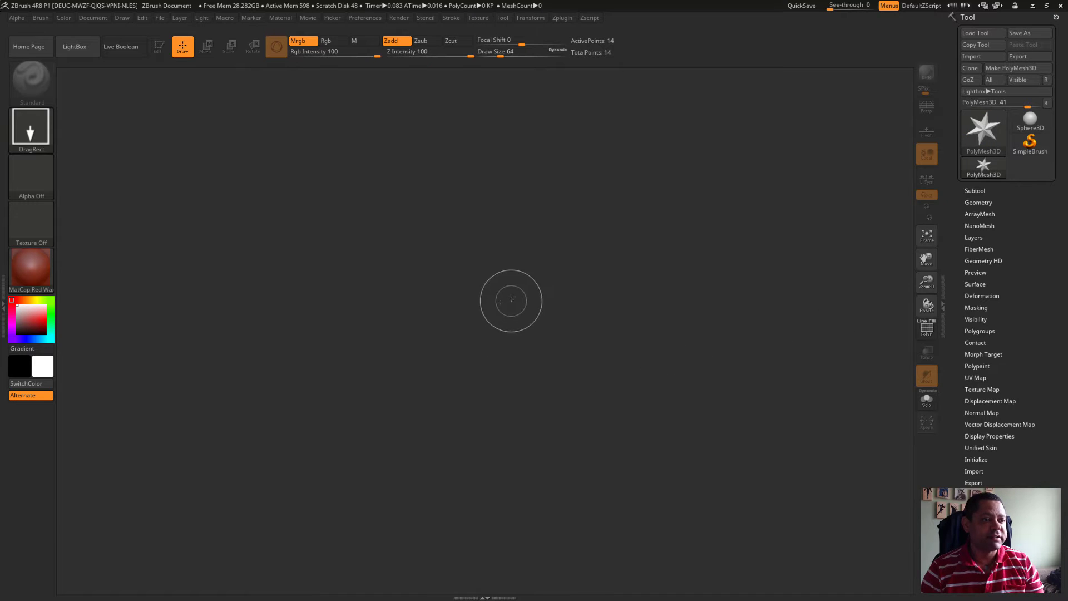
pyautogui.moveTo(478, 292); pyautogui.dragTo(625, 505)
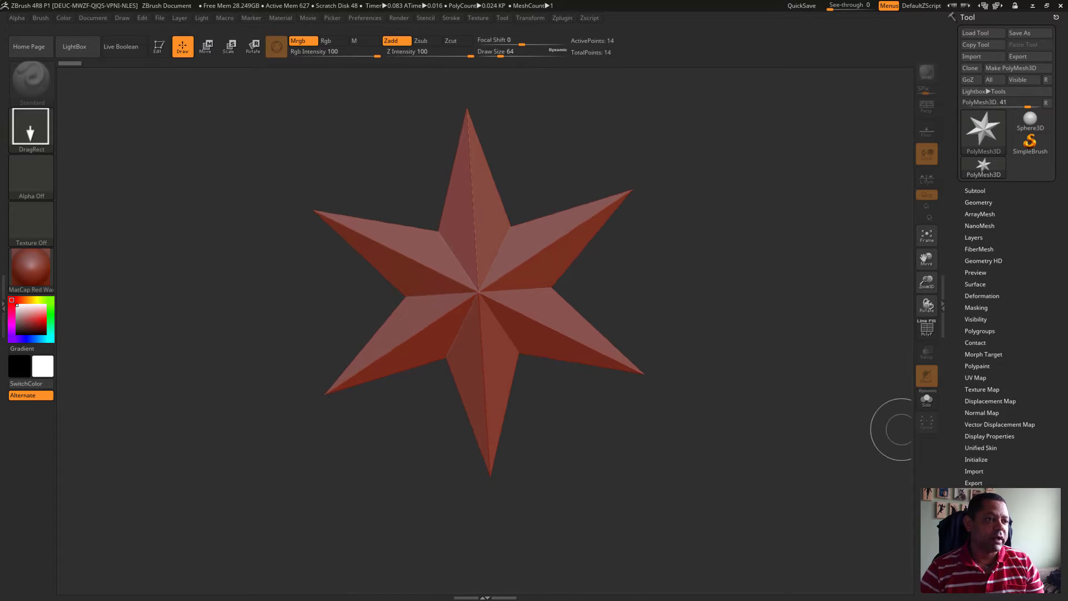
pyautogui.click(162, 49)
pyautogui.click(31, 268)
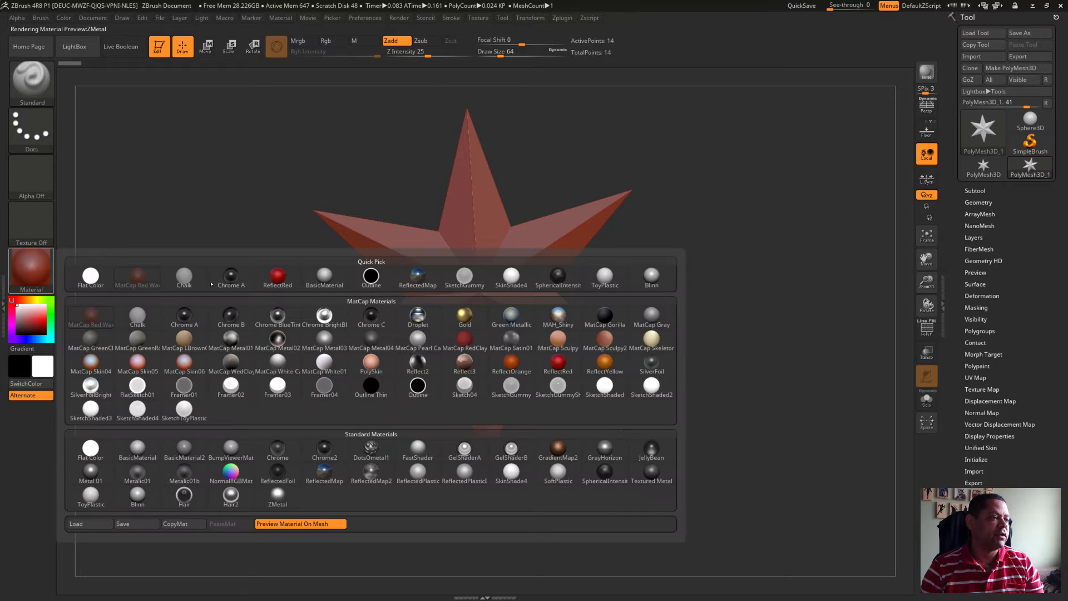
pyautogui.click(137, 448)
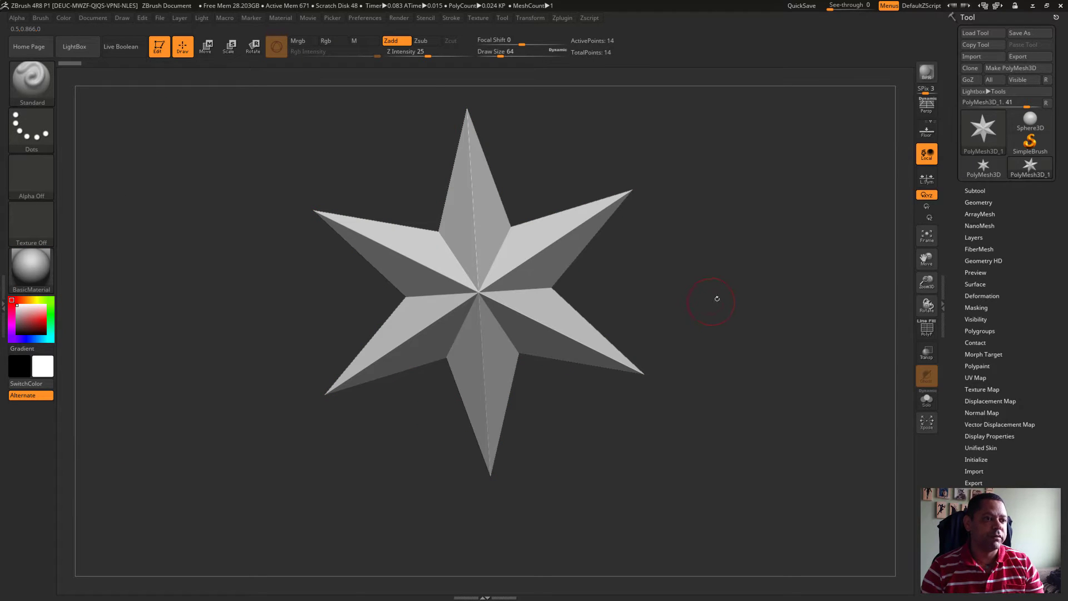
pyautogui.click(986, 459)
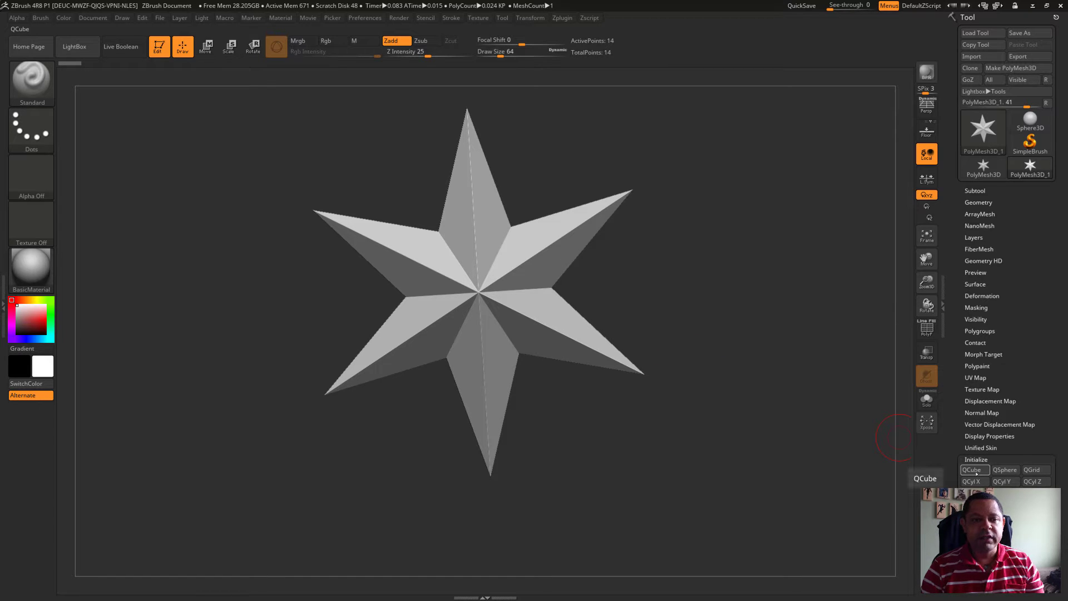
# Step: Replace the star with a QCube, turn on PolyFrame, and try the Move gizmo
pyautogui.click(972, 470)
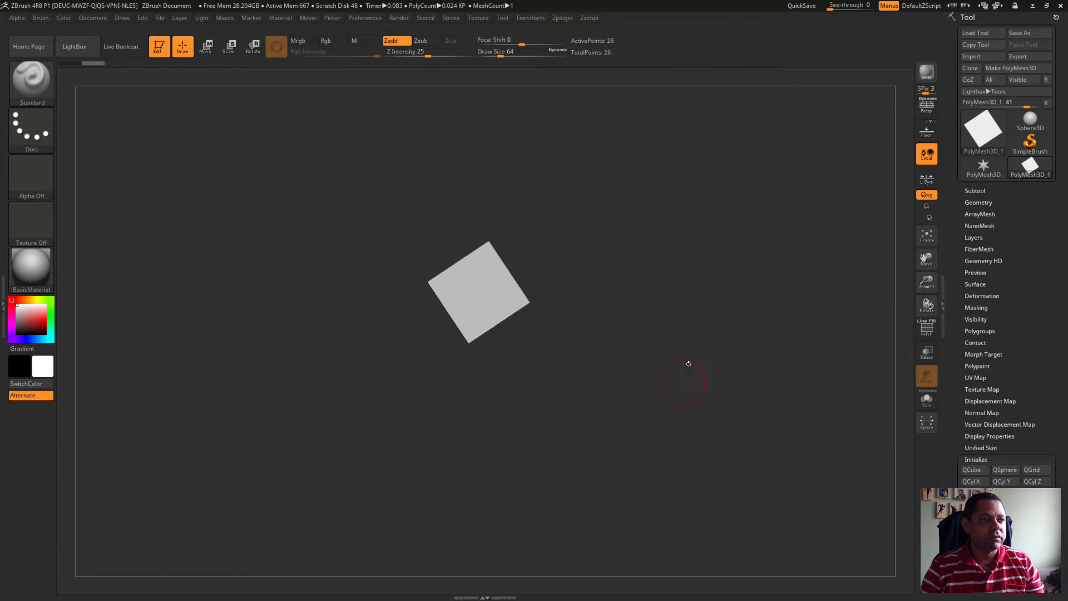
pyautogui.moveTo(689, 363); pyautogui.dragTo(877, 373)
pyautogui.hotkey('shift', 'f')
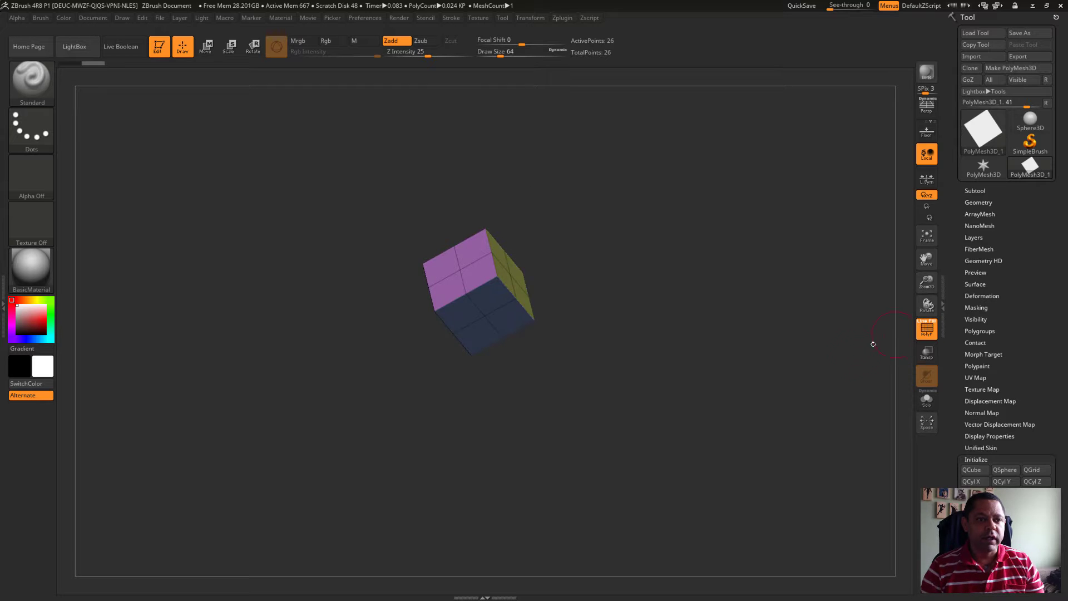
pyautogui.moveTo(628, 363)
pyautogui.mouseDown()
pyautogui.moveTo(651, 364)
pyautogui.moveTo(645, 342)
pyautogui.moveTo(669, 311)
pyautogui.moveTo(647, 325)
pyautogui.moveTo(657, 327)
pyautogui.moveTo(651, 337)
pyautogui.mouseUp()
pyautogui.press('w')
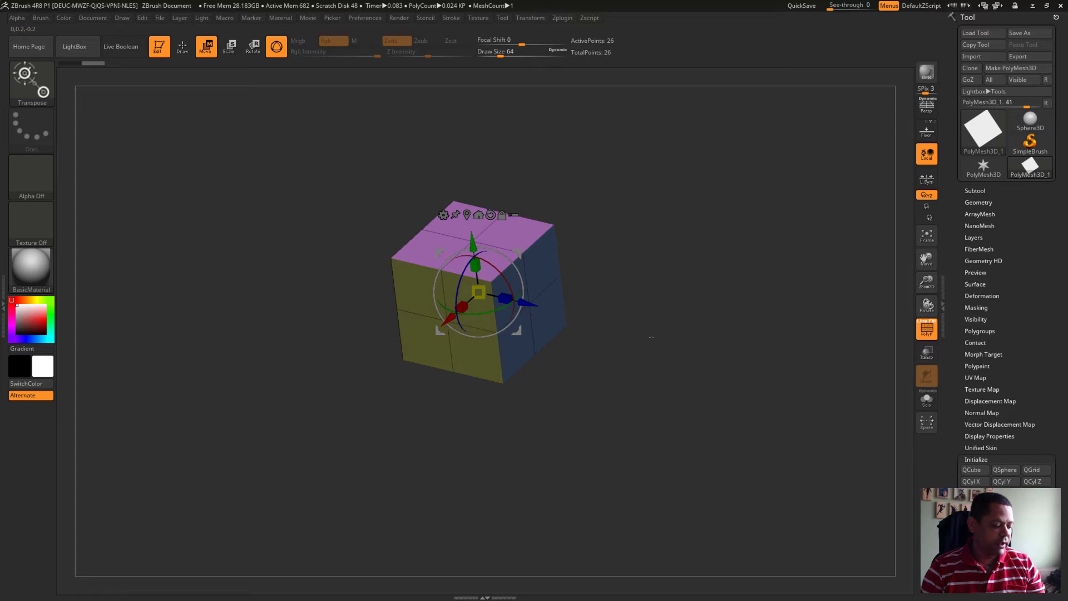
pyautogui.press('q')
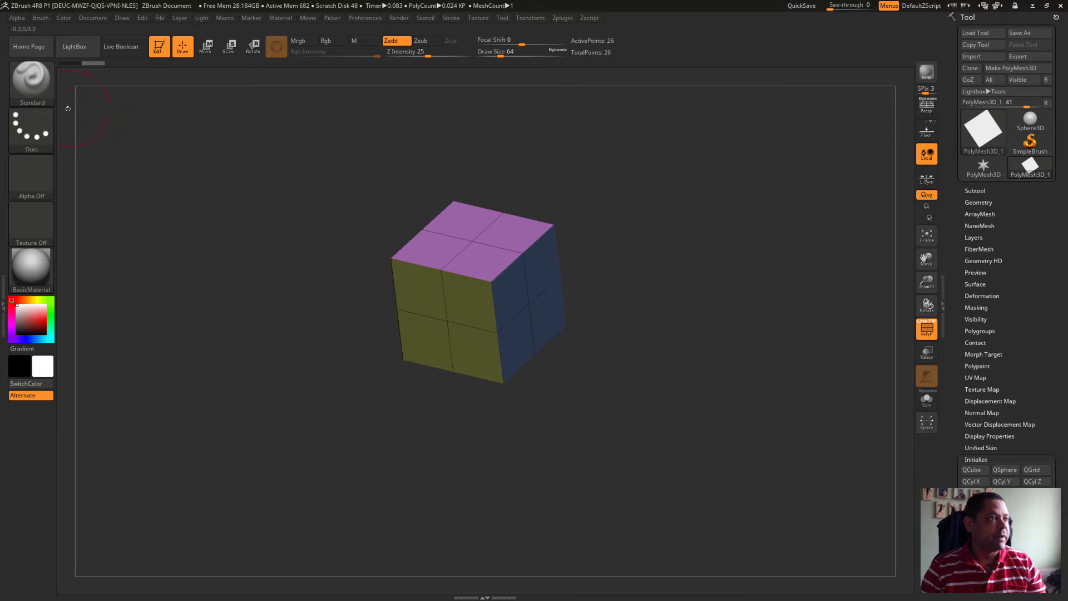
# Step: Select the ZModeler brush and set its face action target to Polygroup All
pyautogui.click(37, 91)
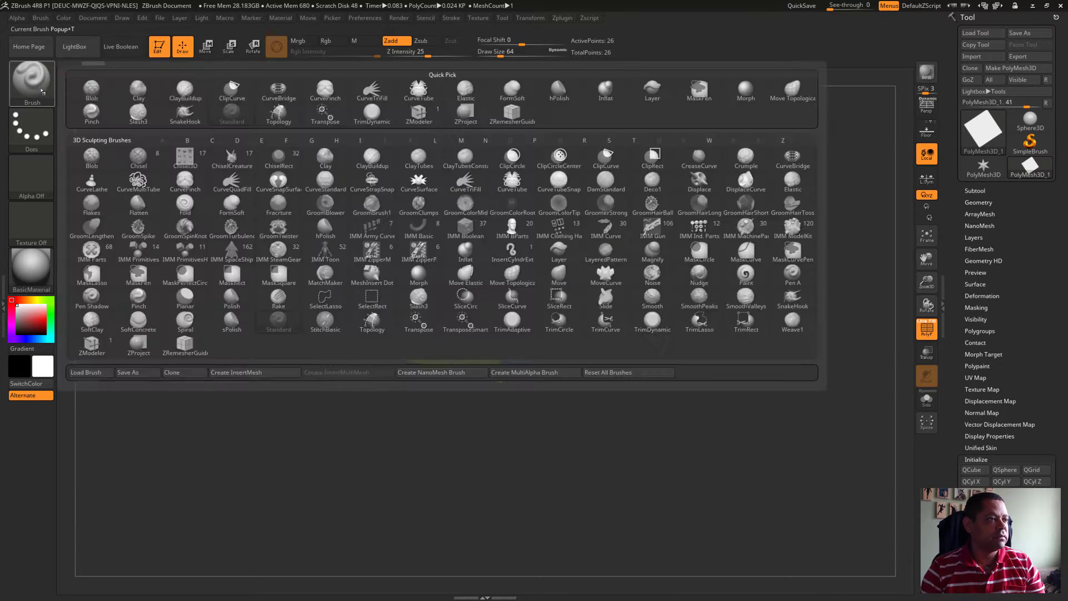
pyautogui.click(92, 348)
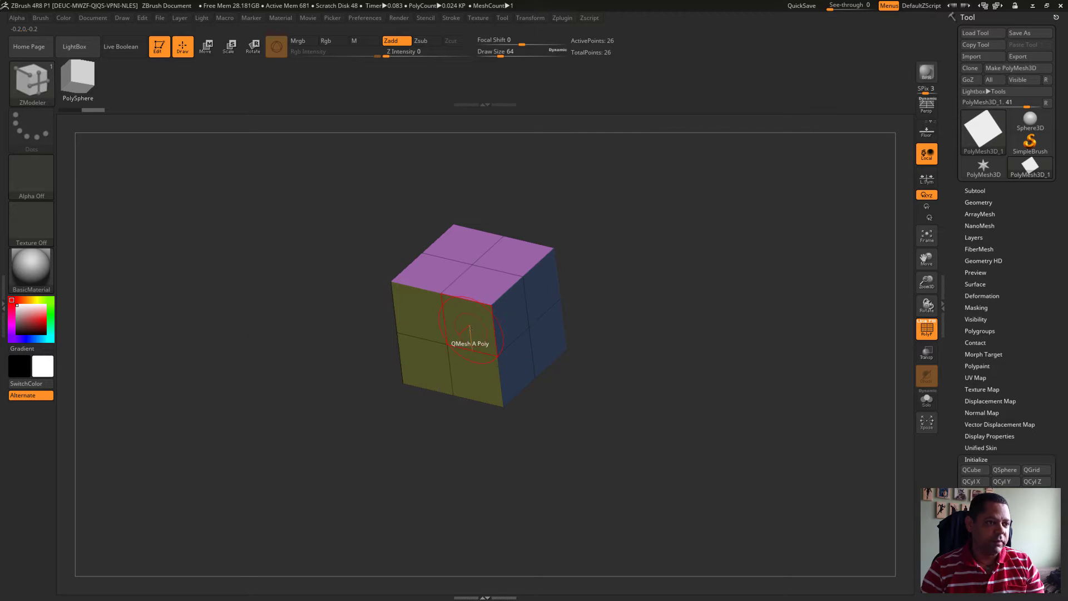
pyautogui.press('space')
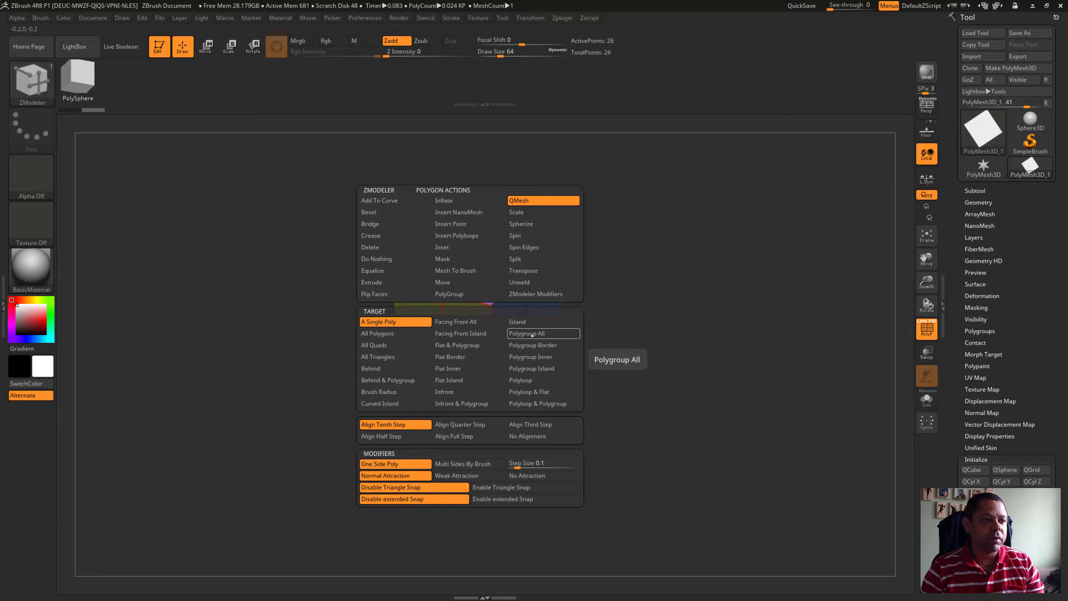
pyautogui.click(532, 334)
pyautogui.click(475, 344)
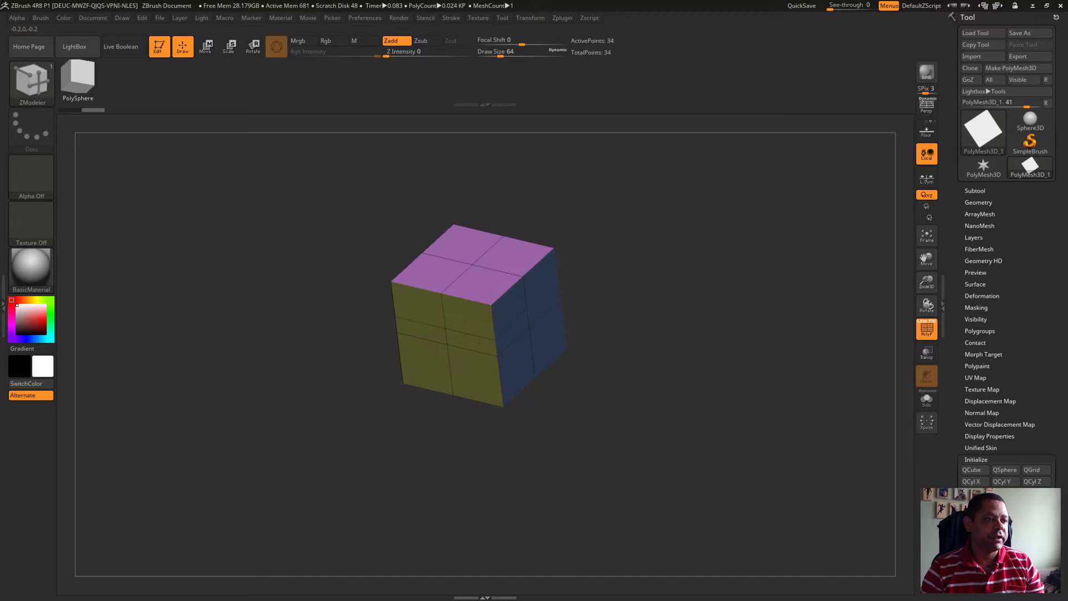
# Step: Extrude the cube's front face into a long rectangular box
pyautogui.click(481, 330)
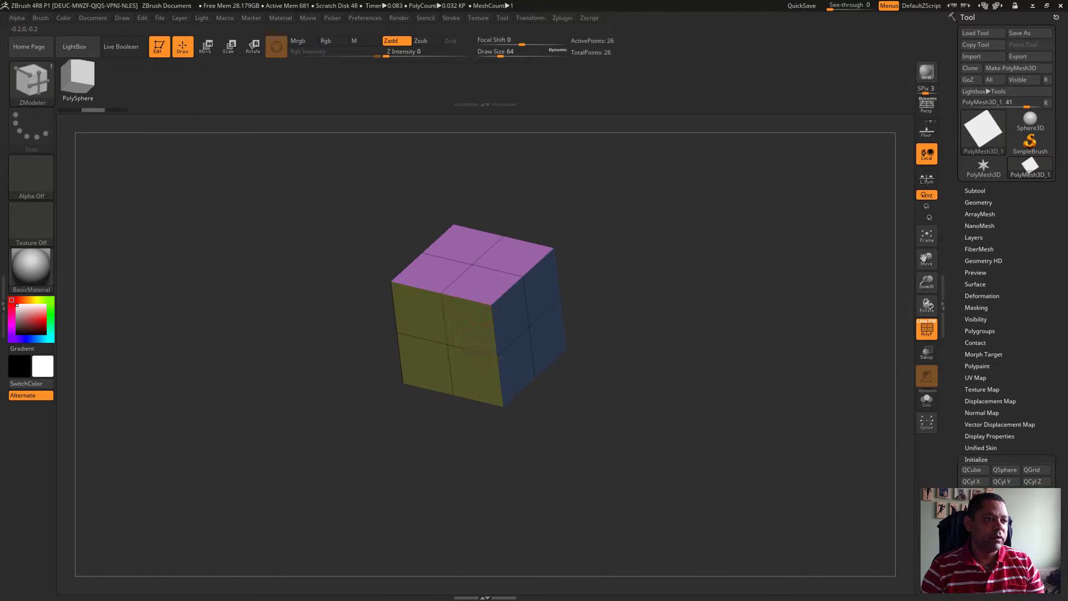
pyautogui.moveTo(475, 333); pyautogui.dragTo(446, 361)
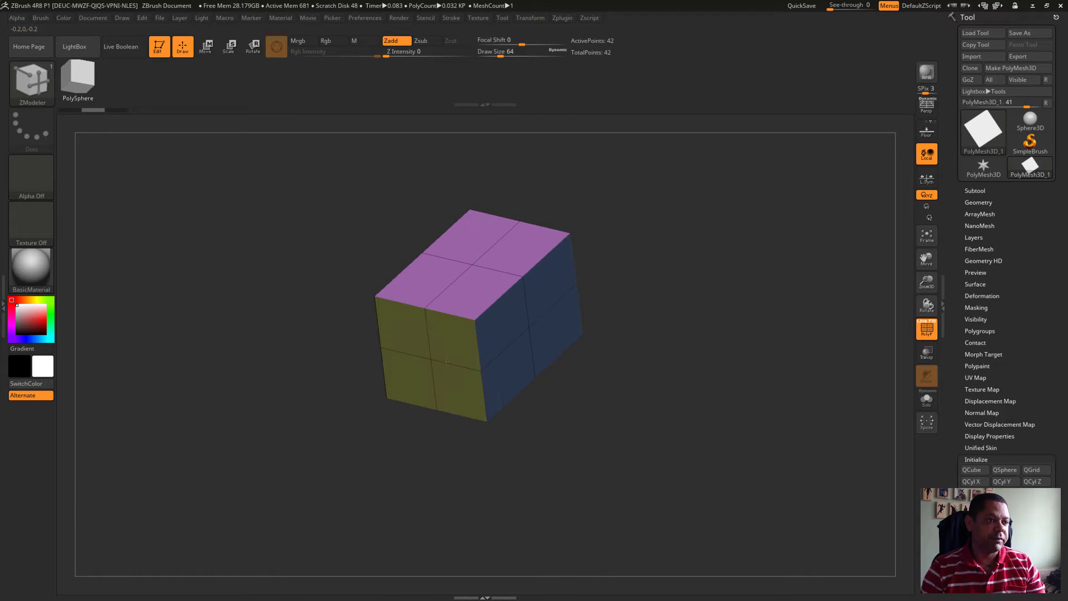
pyautogui.moveTo(447, 361); pyautogui.dragTo(365, 448)
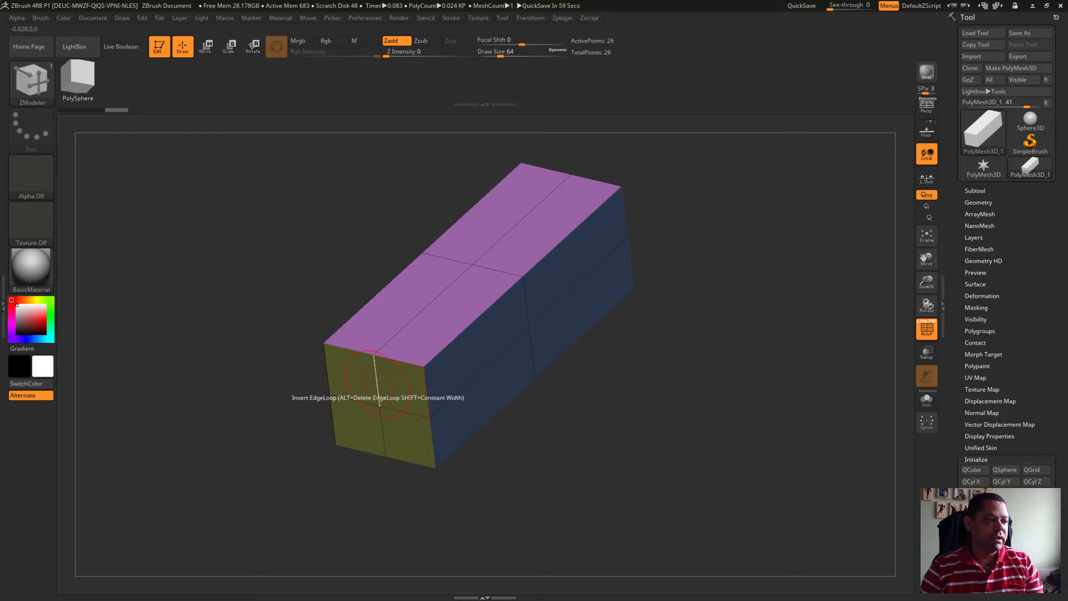
# Step: Bevel the middle edge loop with Bevel EdgeLoop Complete into a teal strip
pyautogui.press('space')
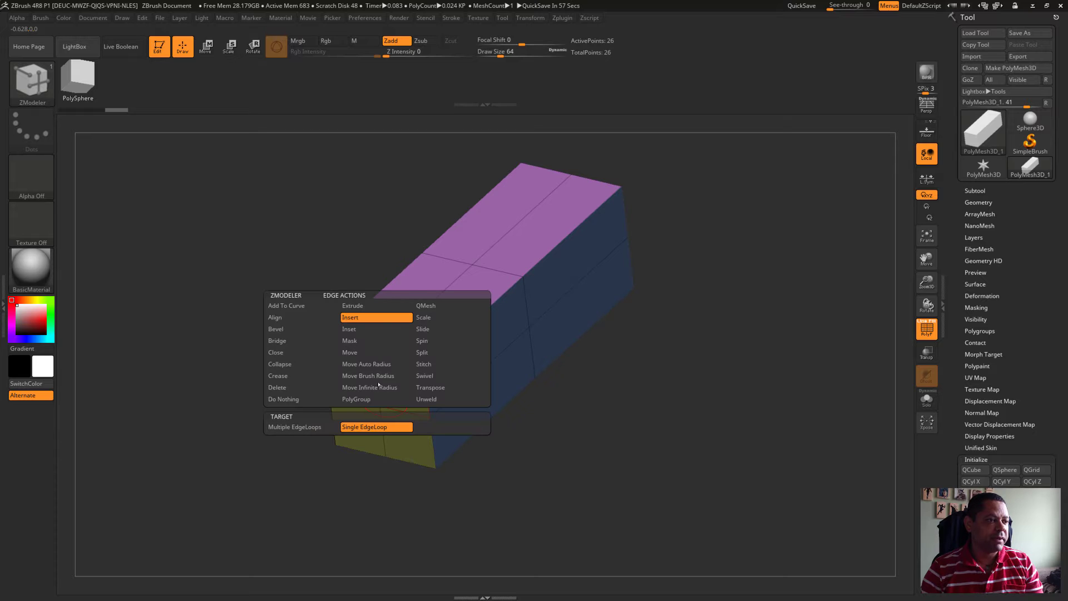
pyautogui.click(277, 331)
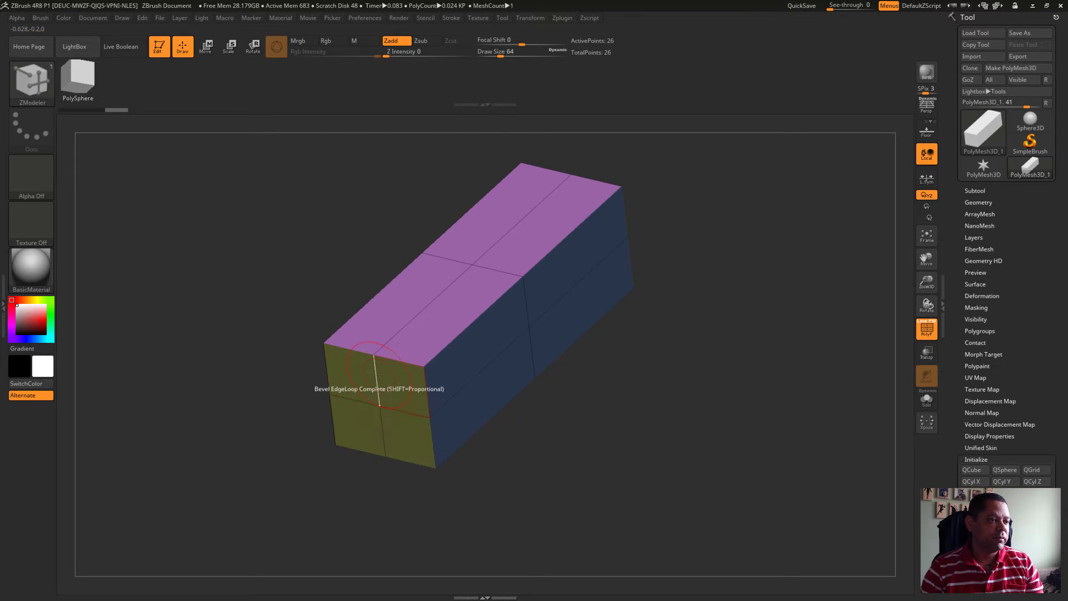
pyautogui.moveTo(379, 374); pyautogui.dragTo(394, 381)
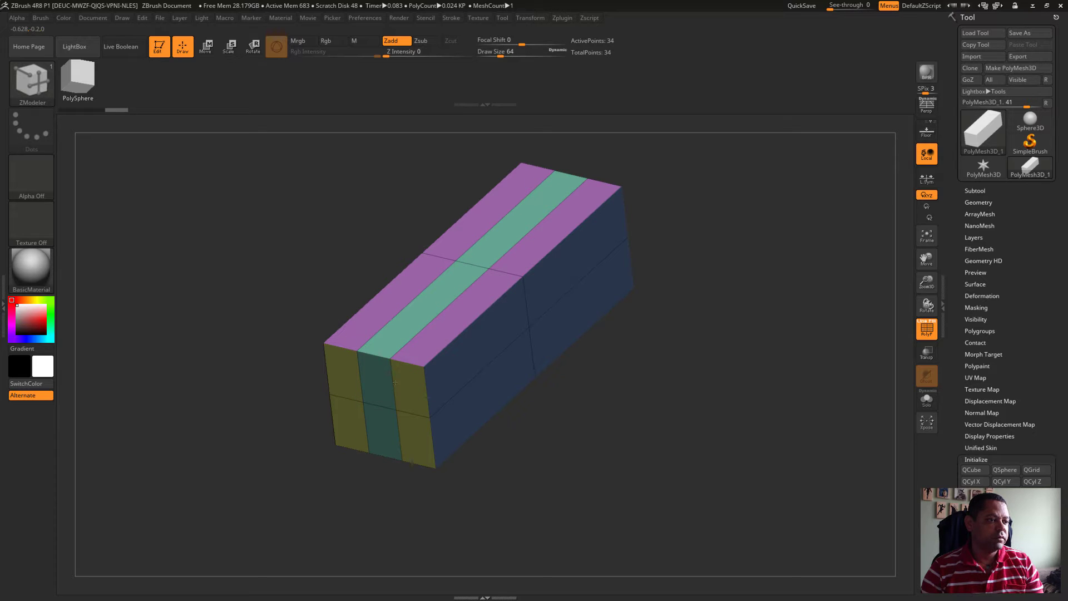
pyautogui.moveTo(758, 400)
pyautogui.mouseDown()
pyautogui.moveTo(432, 212)
pyautogui.moveTo(687, 485)
pyautogui.moveTo(687, 465)
pyautogui.mouseUp()
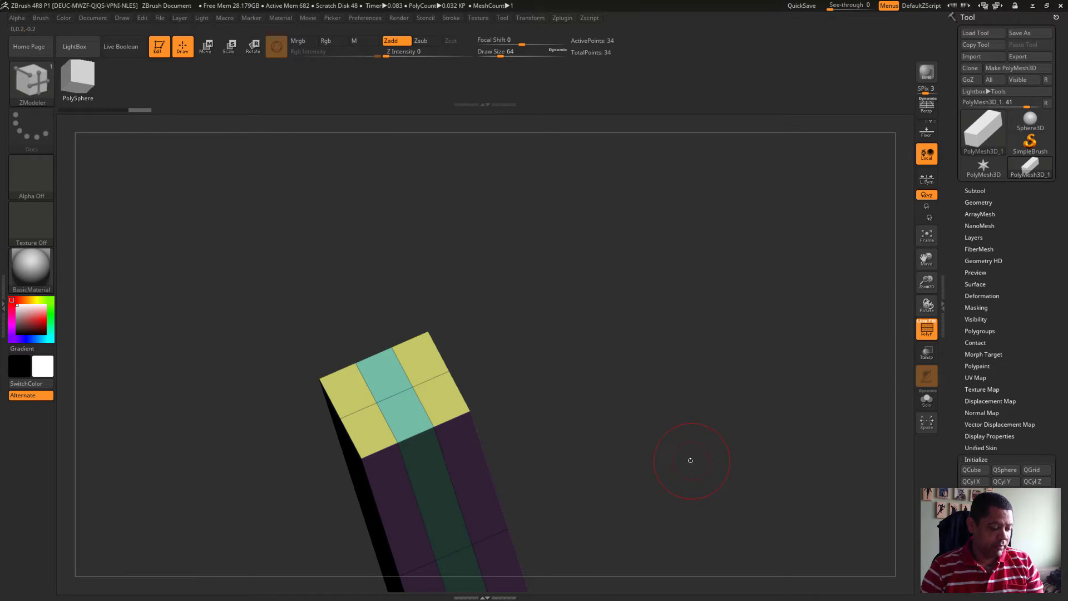
# Step: Start extruding the box's side strips and orbit the box upright
pyautogui.press('space')
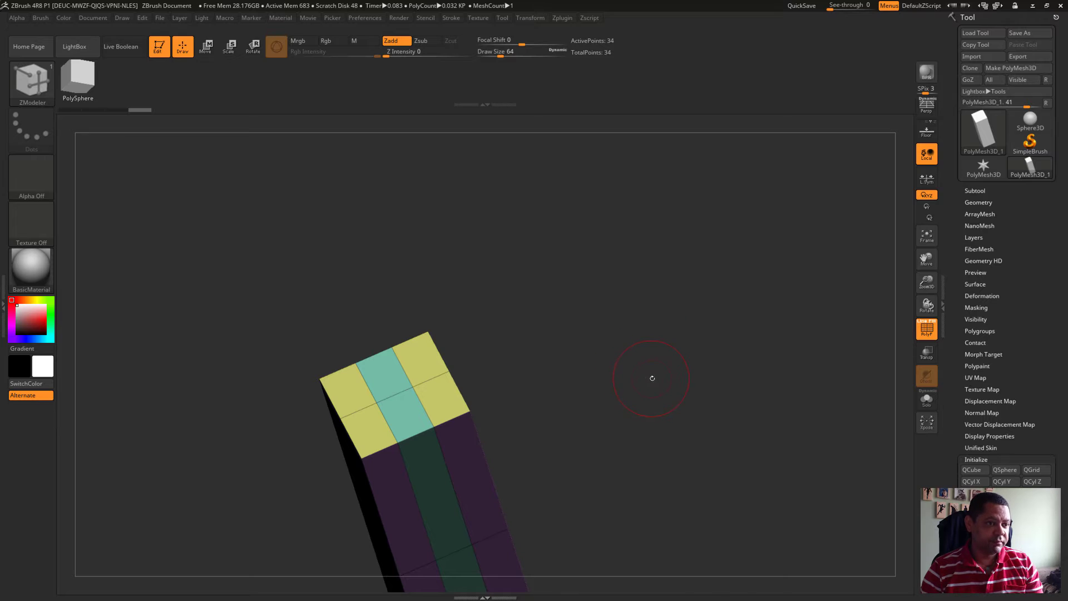
pyautogui.keyDown('alt'); pyautogui.moveTo(652, 378); pyautogui.dragTo(608, 232); pyautogui.keyUp('alt')
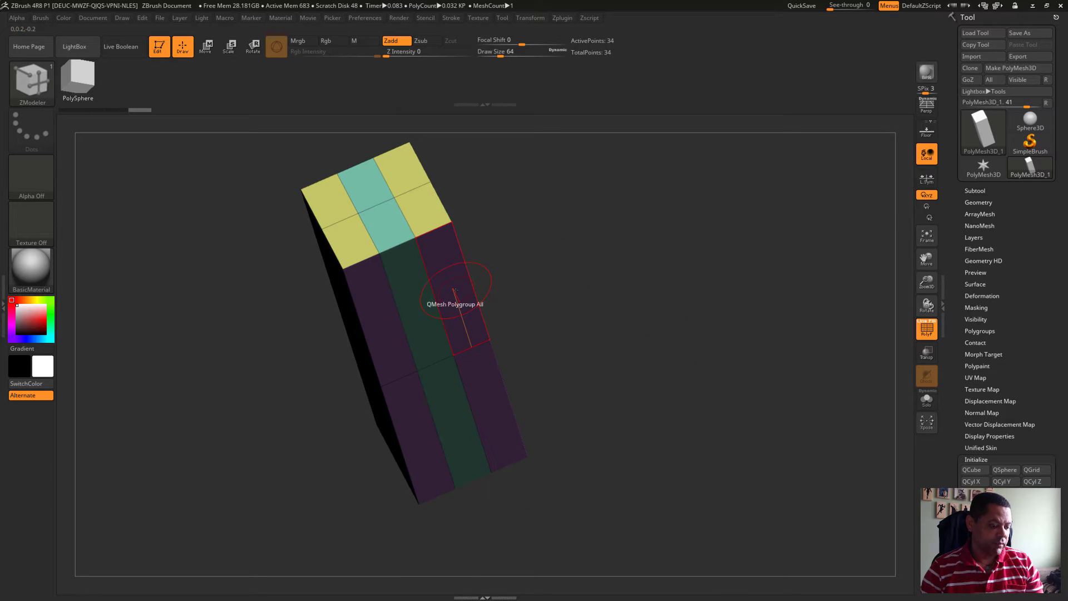
pyautogui.moveTo(455, 290); pyautogui.dragTo(481, 376)
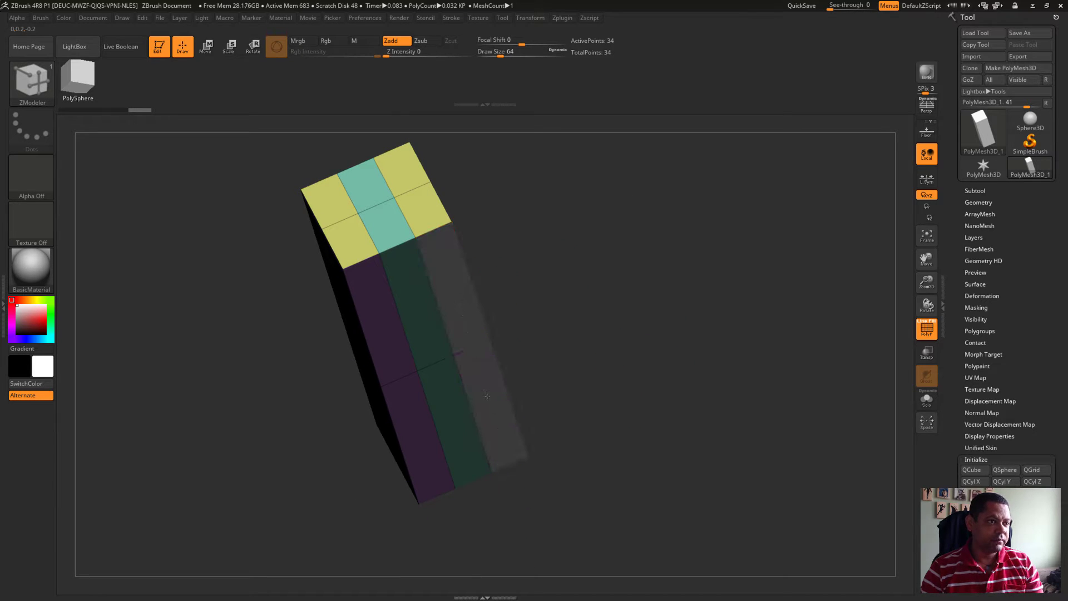
pyautogui.click(362, 317)
pyautogui.click(414, 434)
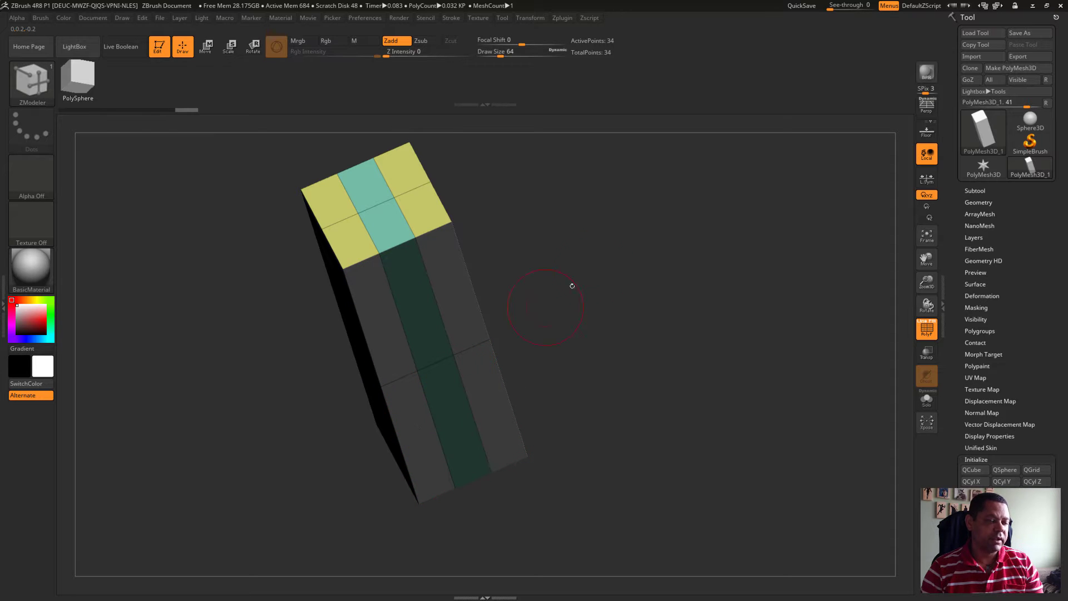
pyautogui.moveTo(647, 264); pyautogui.dragTo(524, 285)
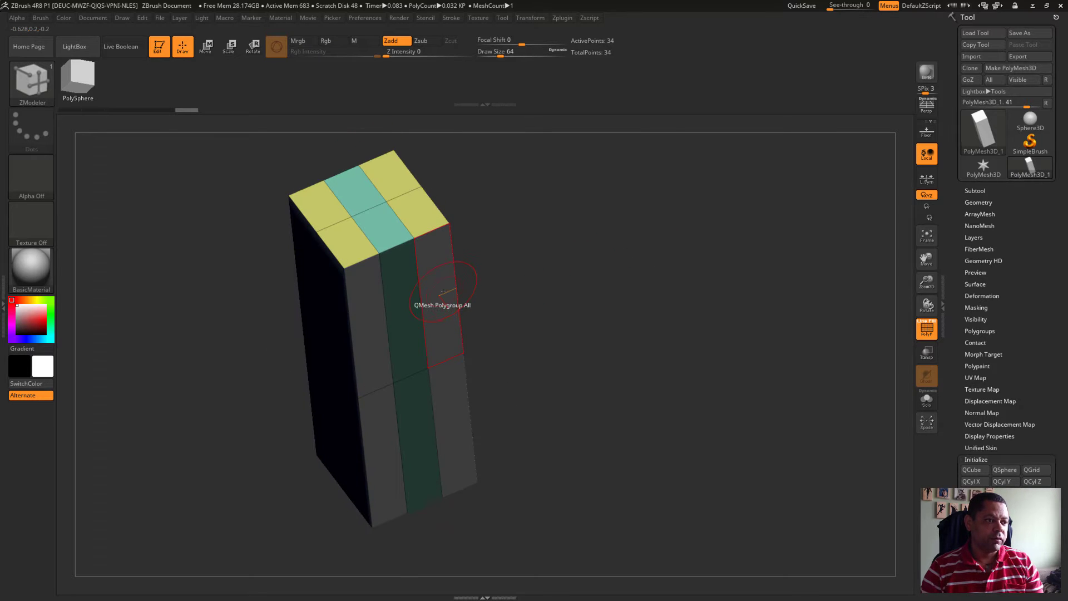
# Step: Extrude the side strips into two separate legs, then view from the front
pyautogui.rightClick(443, 290)
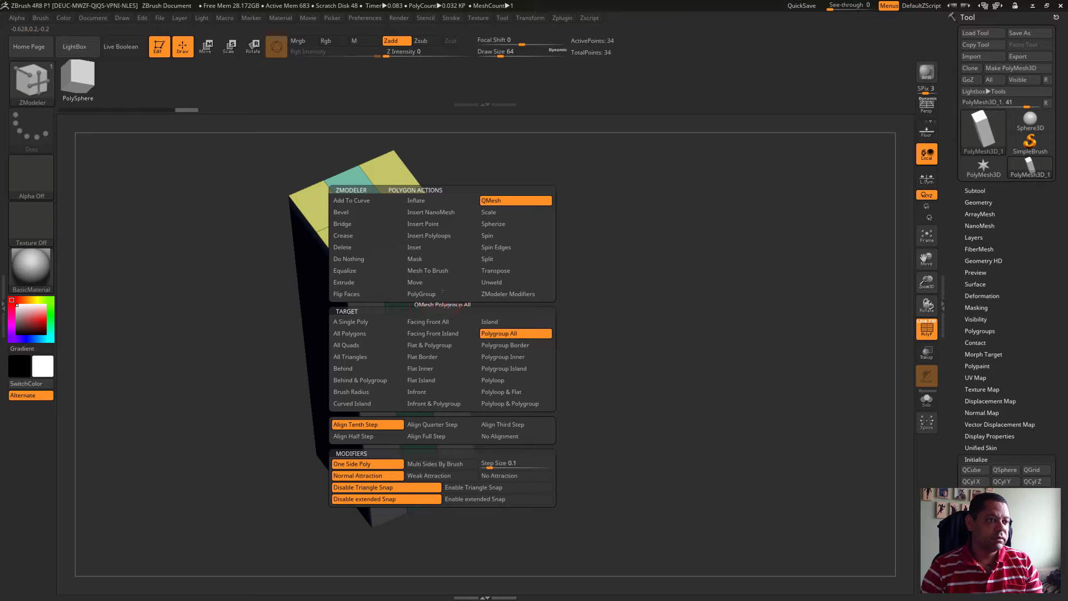
pyautogui.moveTo(432, 282); pyautogui.dragTo(469, 336)
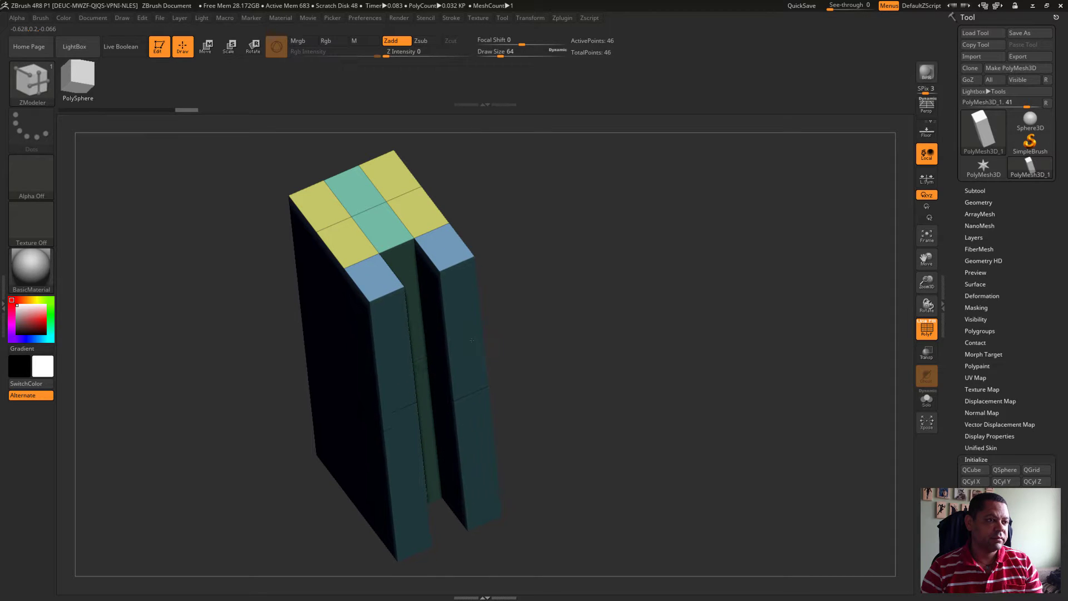
pyautogui.moveTo(638, 265)
pyautogui.mouseDown()
pyautogui.moveTo(706, 282)
pyautogui.moveTo(567, 298)
pyautogui.moveTo(465, 295)
pyautogui.mouseUp()
pyautogui.hotkey('ctrl', 'z')
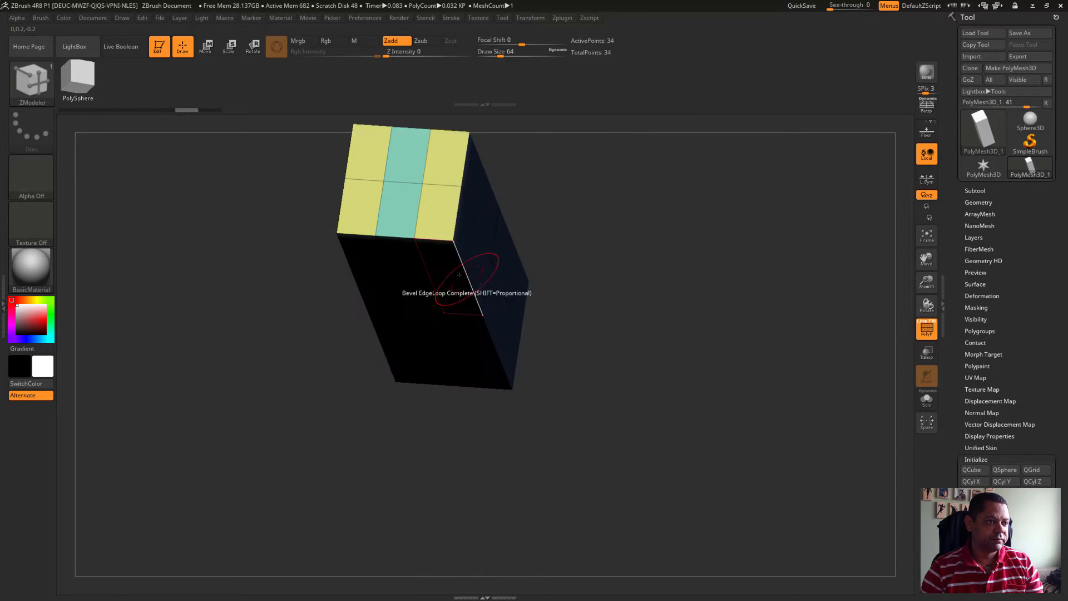
pyautogui.moveTo(436, 283)
pyautogui.mouseDown()
pyautogui.moveTo(444, 409)
pyautogui.moveTo(459, 363)
pyautogui.mouseUp()
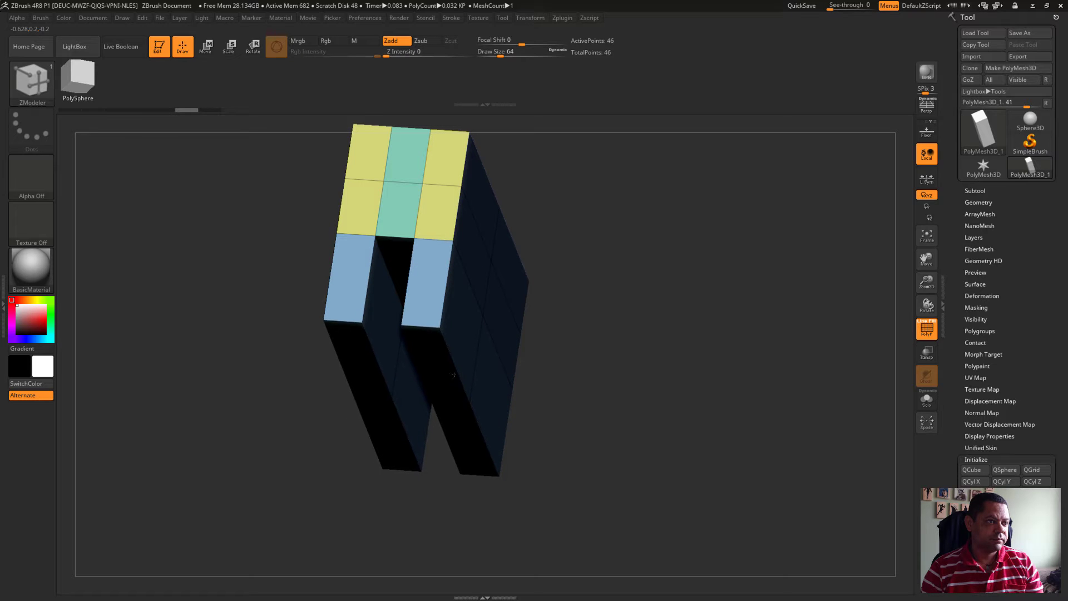
pyautogui.keyDown('shift'); pyautogui.moveTo(712, 304); pyautogui.dragTo(401, 188); pyautogui.keyUp('shift')
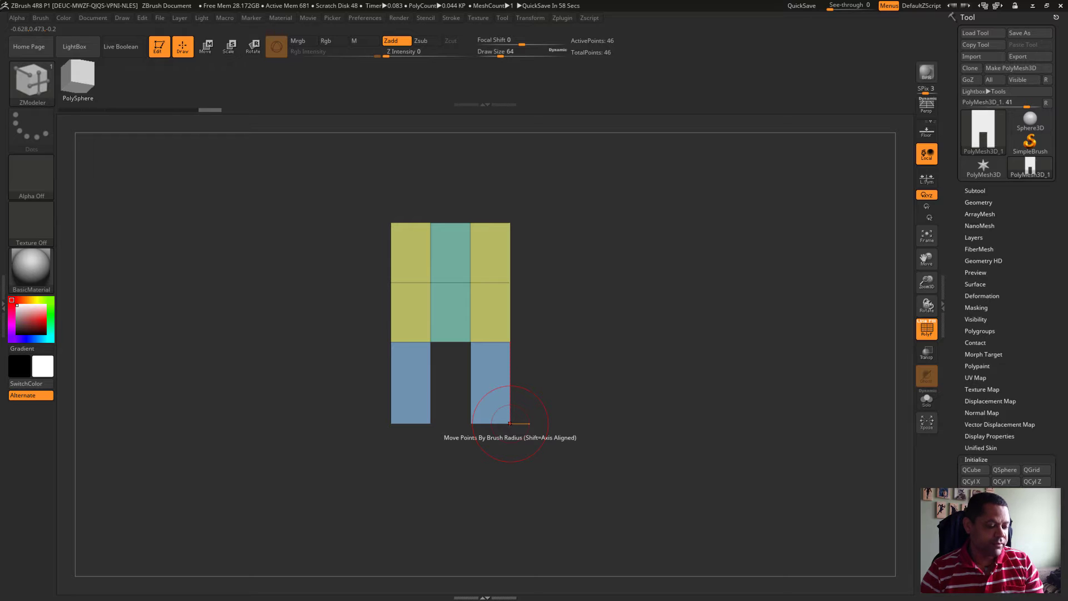
# Step: Set the ZModeler point Move target to Infinite Depth and test a leg-corner move
pyautogui.press('space')
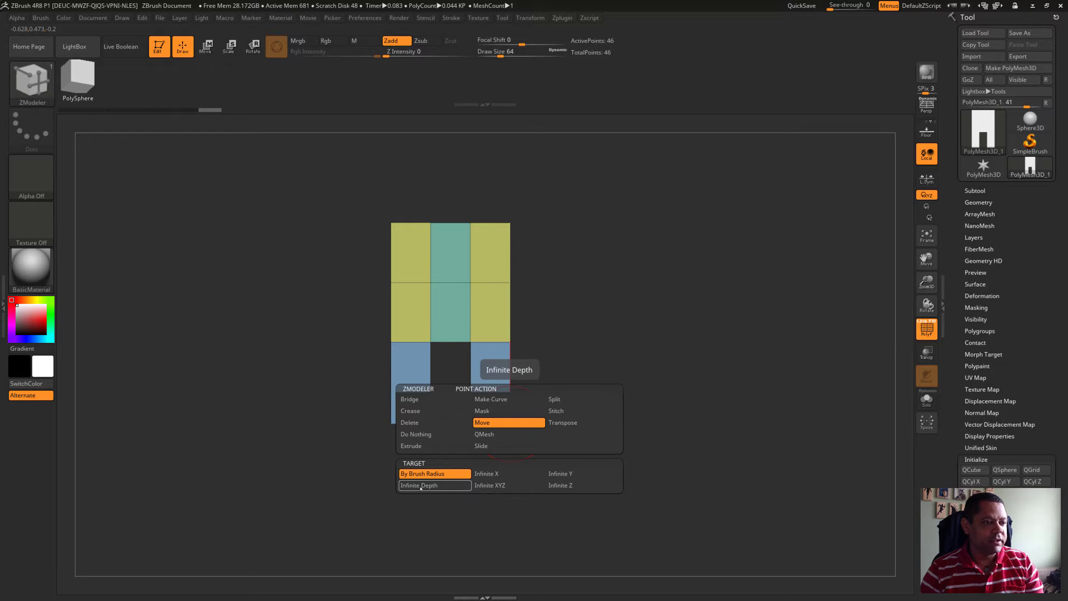
pyautogui.click(422, 487)
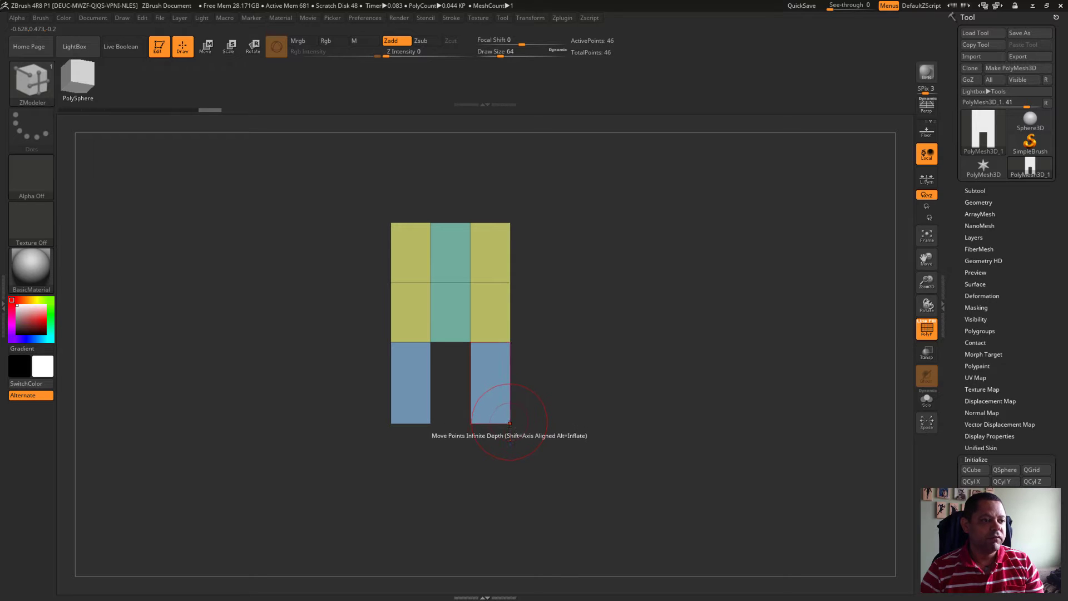
pyautogui.moveTo(510, 425); pyautogui.dragTo(523, 423)
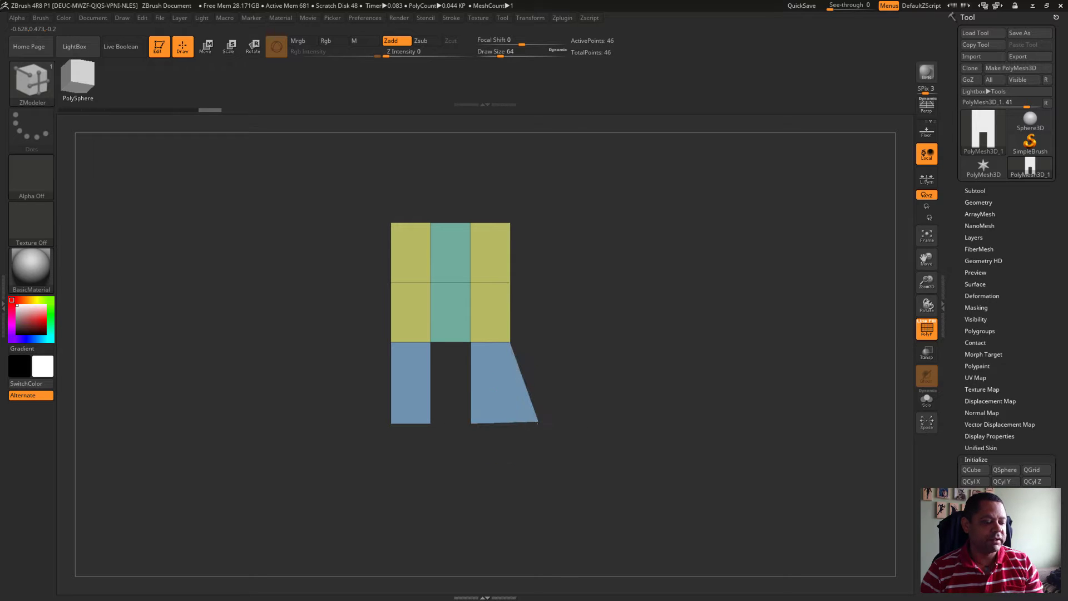
pyautogui.hotkey('ctrl', 'z')
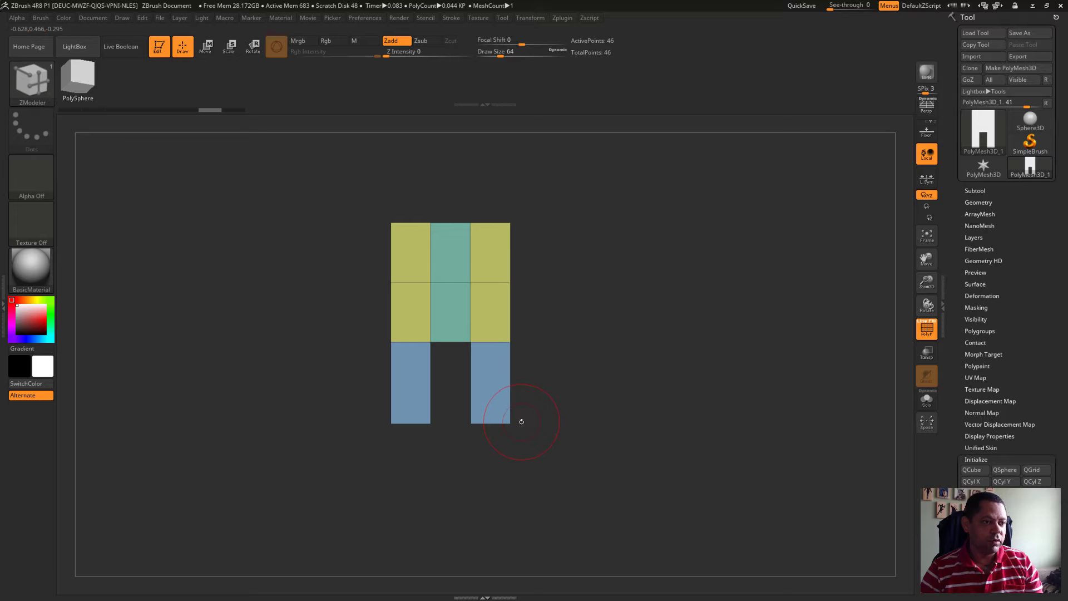
pyautogui.moveTo(509, 423); pyautogui.dragTo(518, 424)
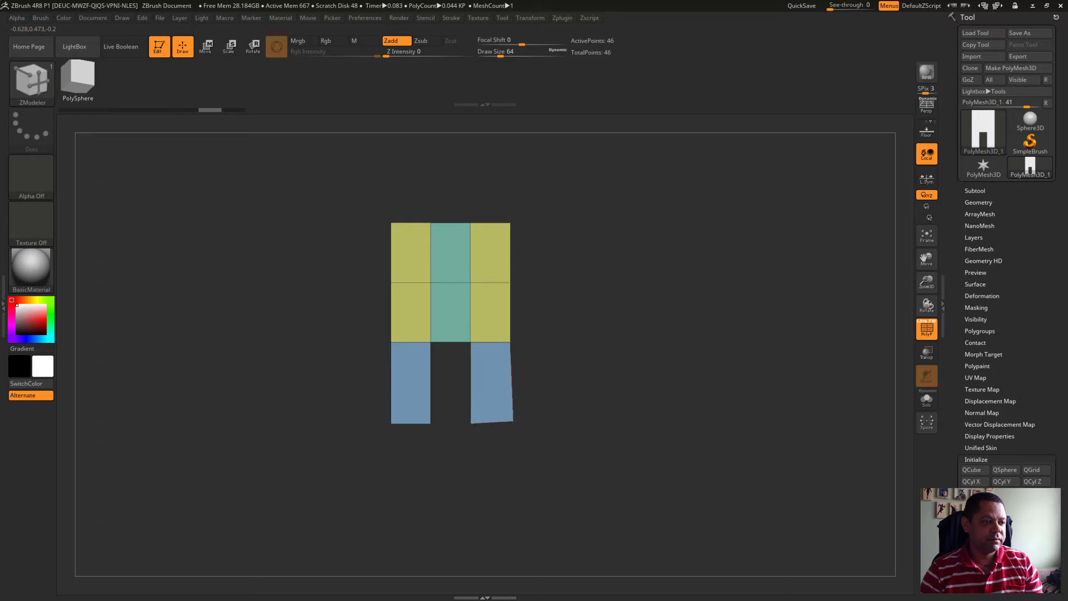
pyautogui.hotkey('ctrl', 'z')
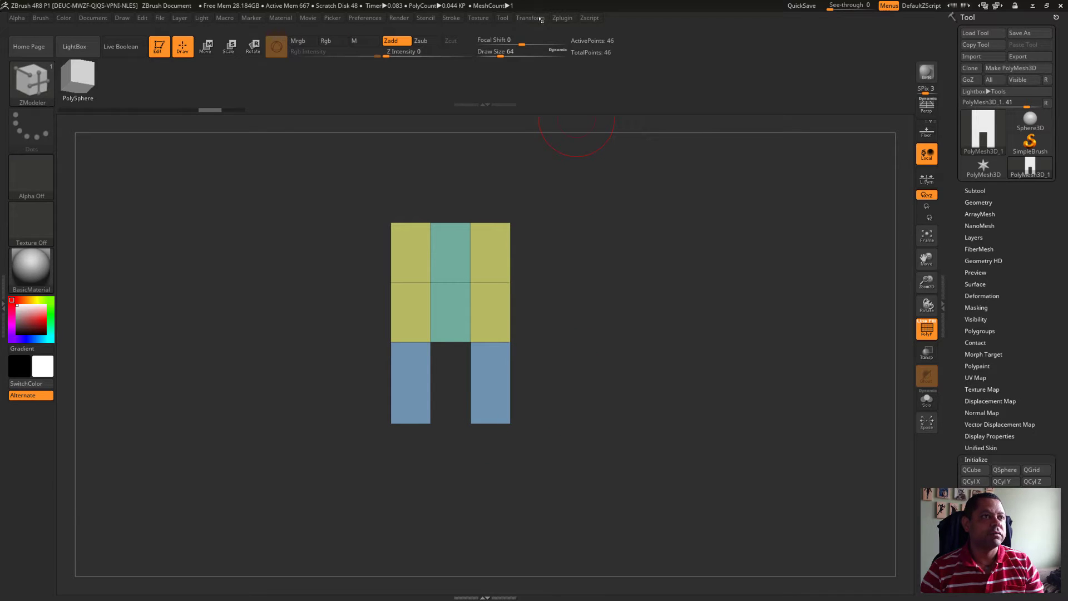
# Step: Enable Z-axis symmetry and test the leg flare and gizmo rotation
pyautogui.click(529, 18)
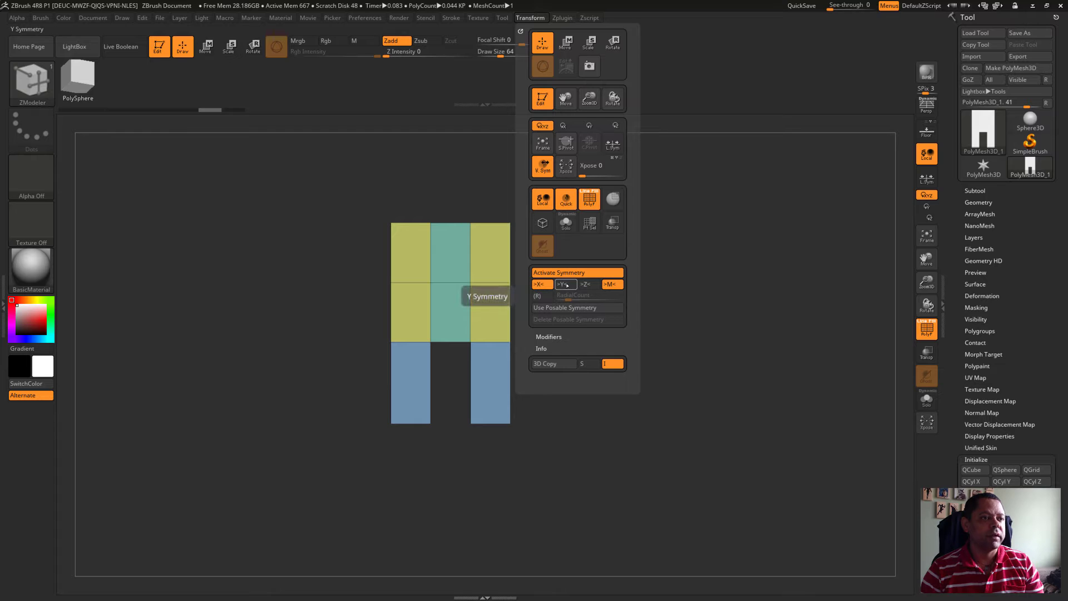
pyautogui.click(583, 286)
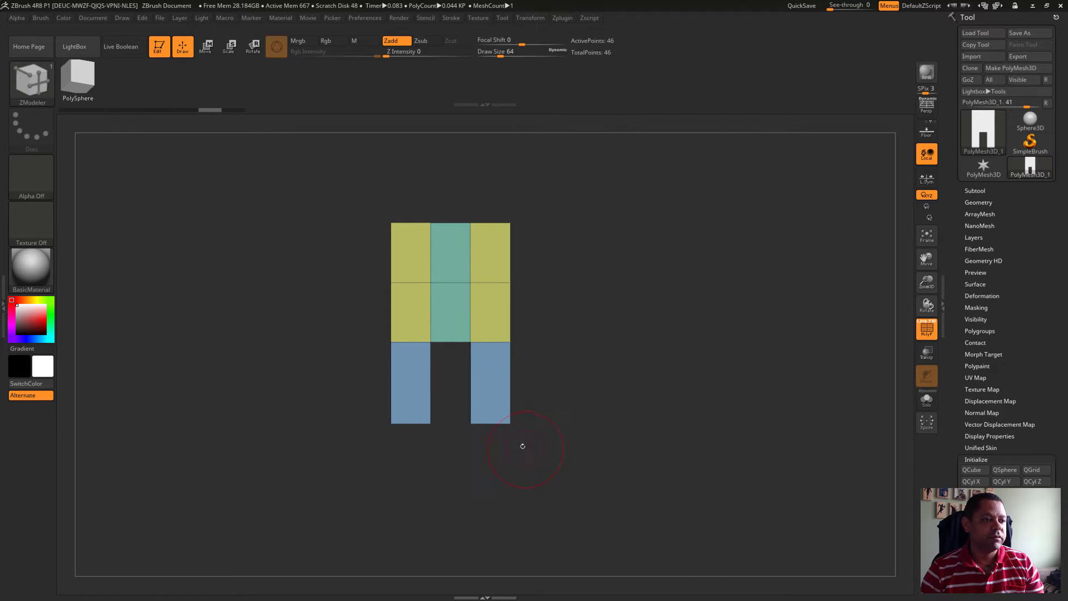
pyautogui.moveTo(509, 423)
pyautogui.mouseDown()
pyautogui.moveTo(562, 422)
pyautogui.moveTo(546, 423)
pyautogui.mouseUp()
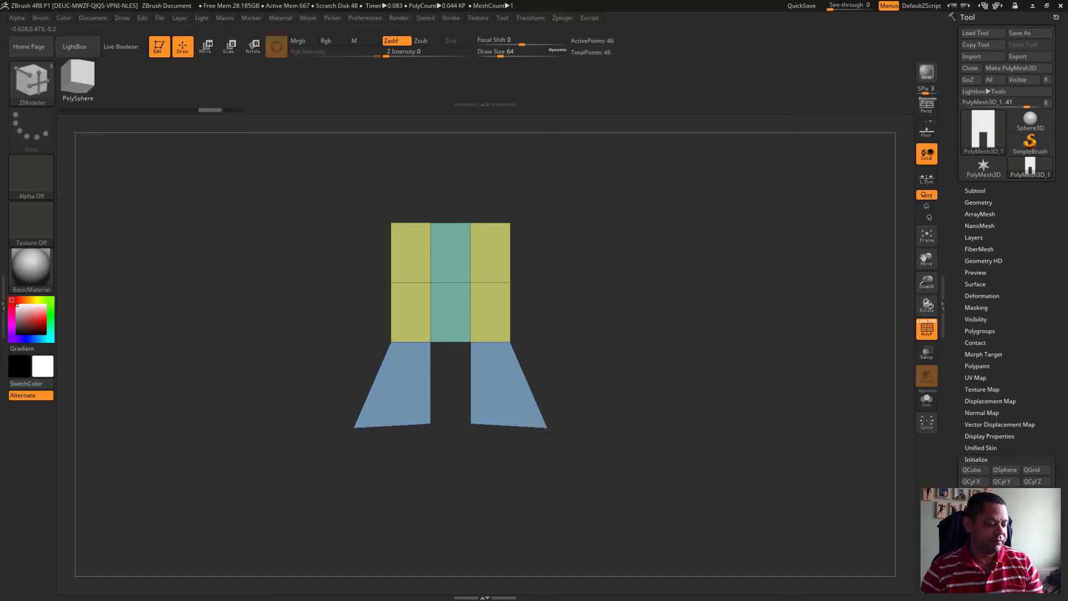
pyautogui.hotkey('ctrl', 'z')
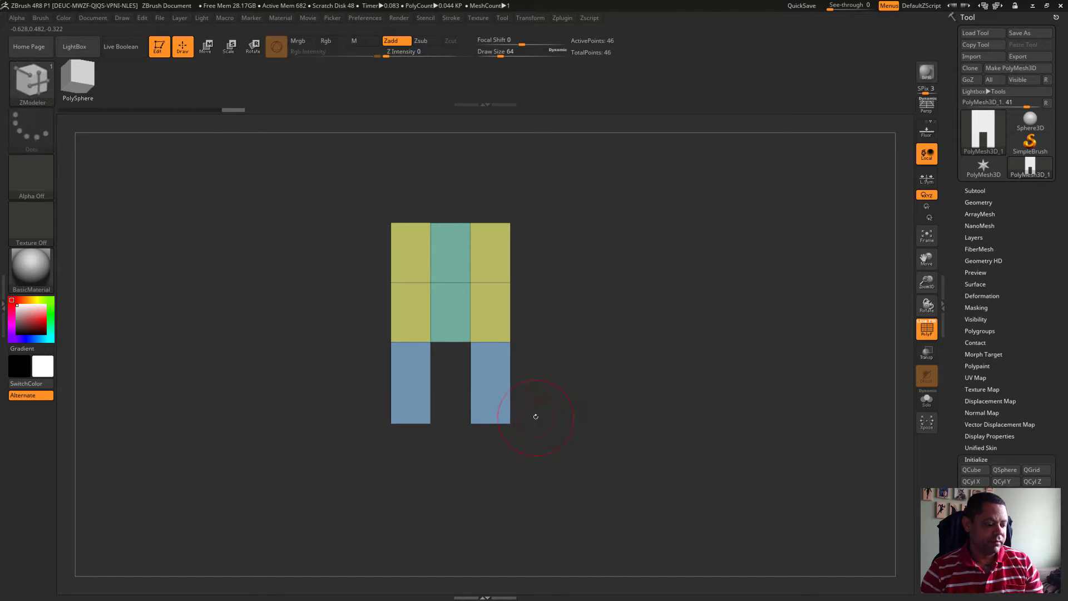
pyautogui.press('w')
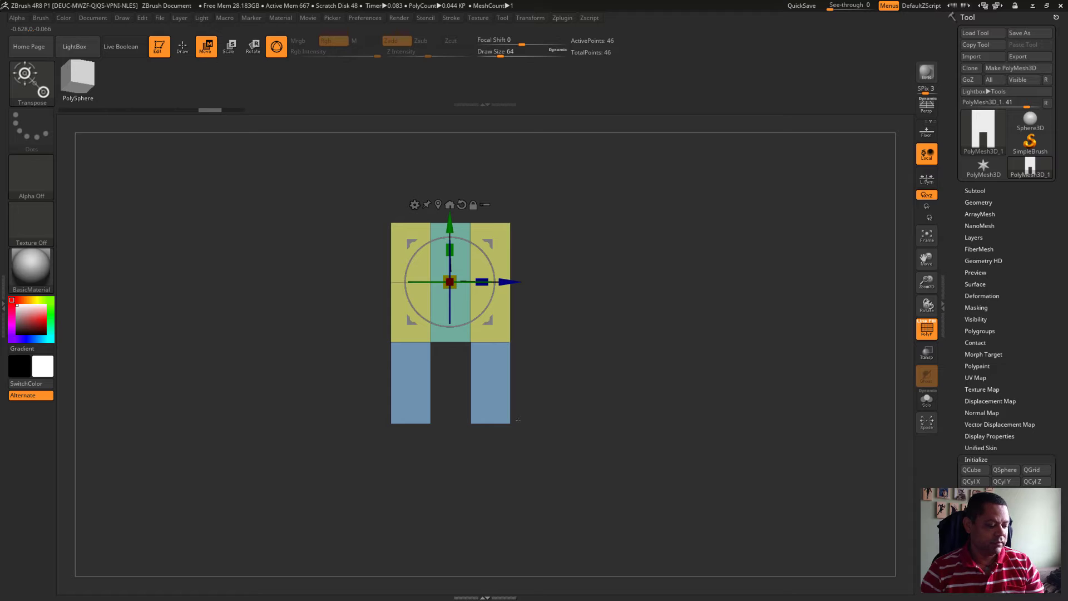
pyautogui.click(510, 422)
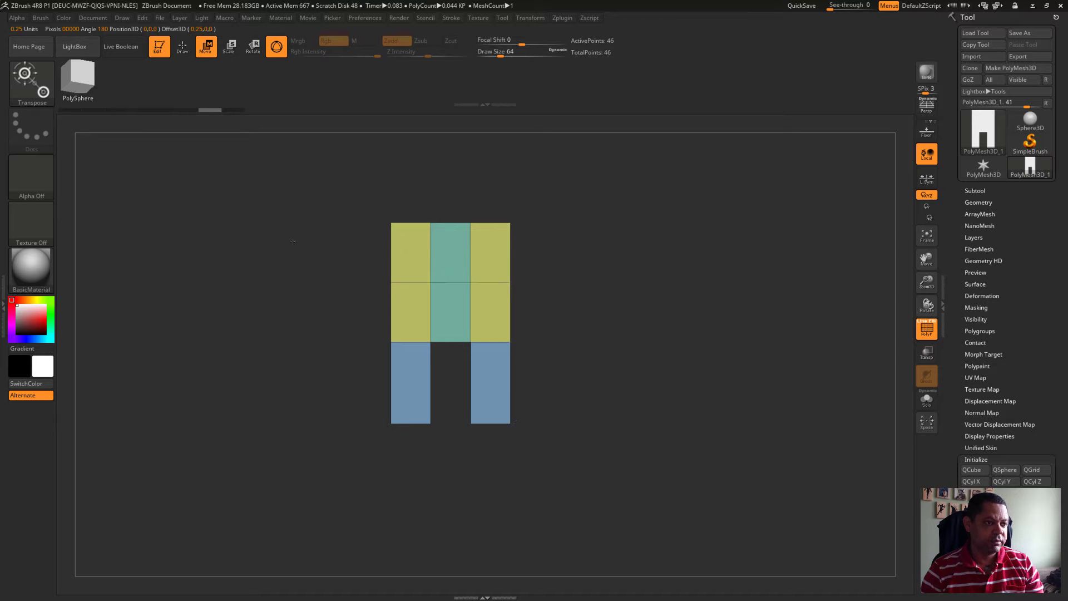
pyautogui.moveTo(567, 423)
pyautogui.mouseDown()
pyautogui.moveTo(523, 421)
pyautogui.moveTo(564, 411)
pyautogui.mouseUp()
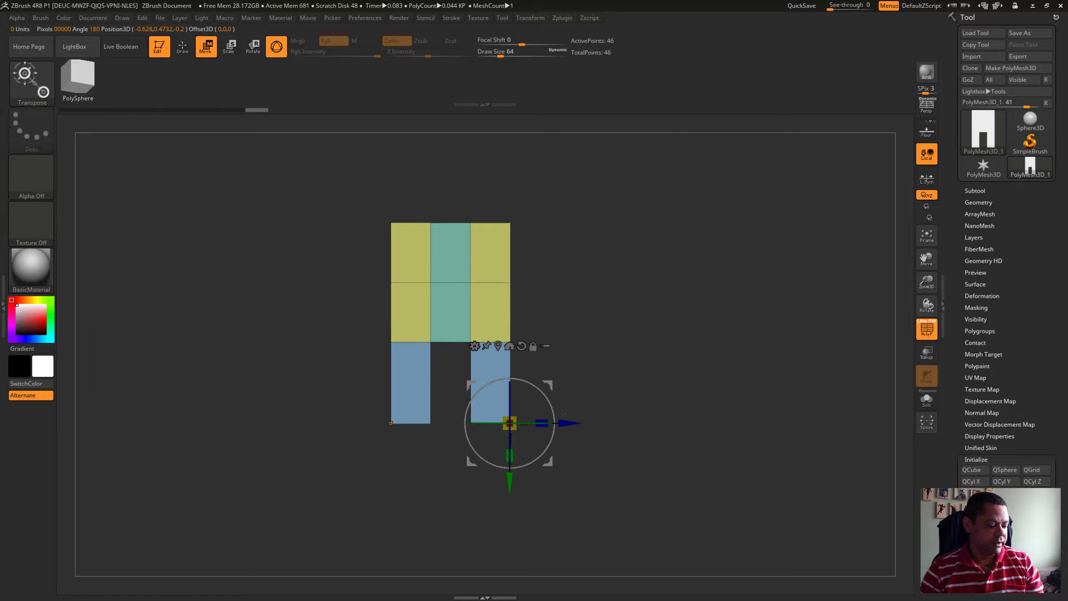
# Step: Flare both legs' bottom corners and the side points outward into a trapezoid
pyautogui.press('q')
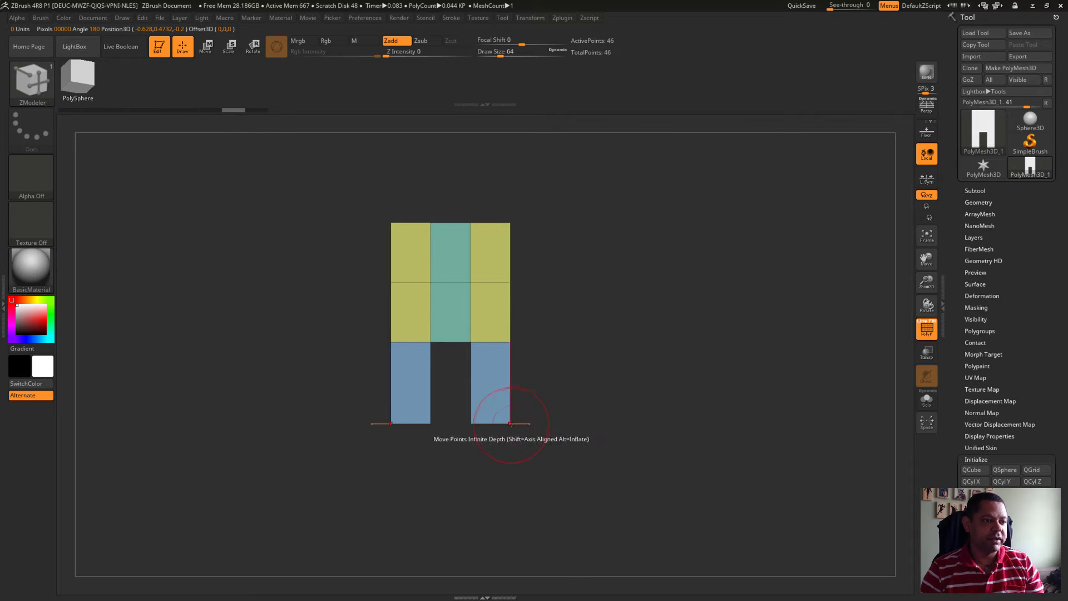
pyautogui.click(509, 423)
pyautogui.moveTo(509, 423); pyautogui.dragTo(550, 424)
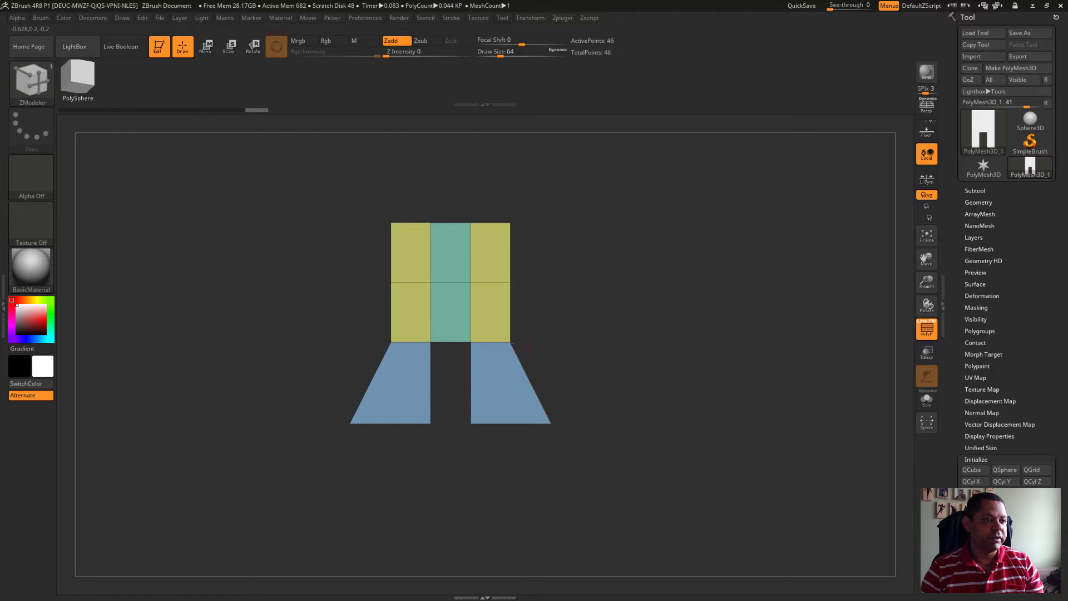
pyautogui.moveTo(510, 342); pyautogui.dragTo(525, 343)
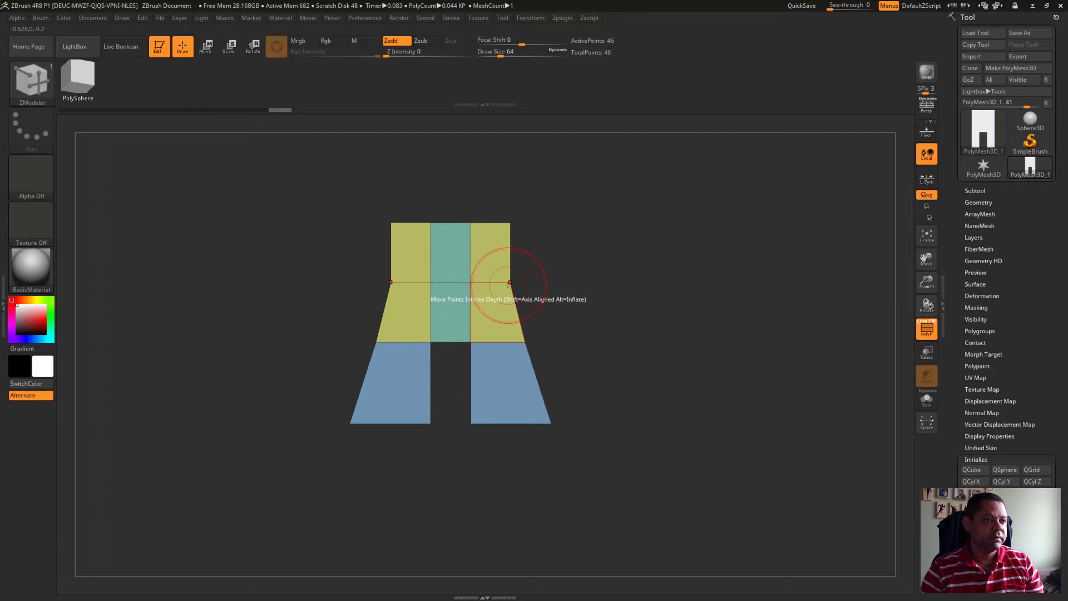
pyautogui.moveTo(510, 282); pyautogui.dragTo(513, 285)
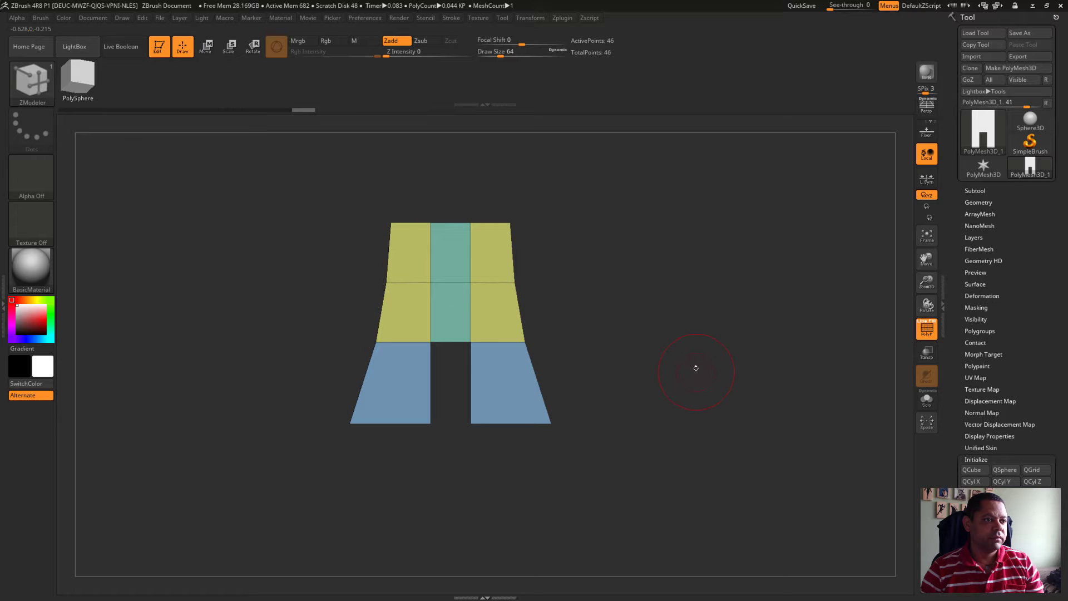
pyautogui.moveTo(694, 368)
pyautogui.mouseDown()
pyautogui.moveTo(777, 381)
pyautogui.moveTo(802, 292)
pyautogui.moveTo(779, 417)
pyautogui.moveTo(720, 417)
pyautogui.moveTo(700, 275)
pyautogui.mouseUp()
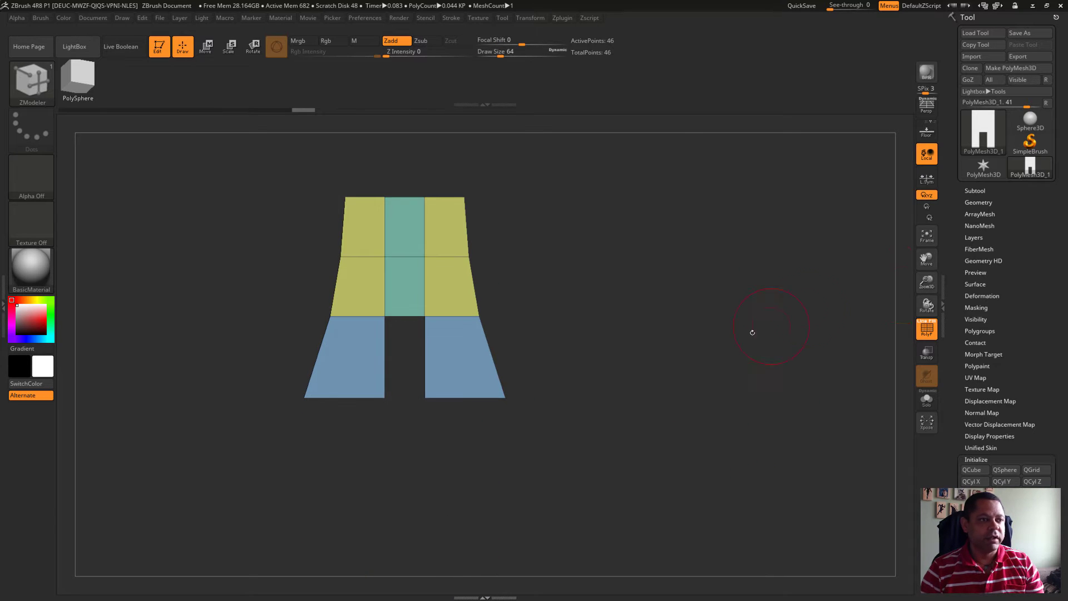
pyautogui.moveTo(751, 328)
pyautogui.mouseDown()
pyautogui.moveTo(801, 279)
pyautogui.moveTo(787, 282)
pyautogui.moveTo(805, 320)
pyautogui.moveTo(825, 319)
pyautogui.moveTo(790, 333)
pyautogui.mouseUp()
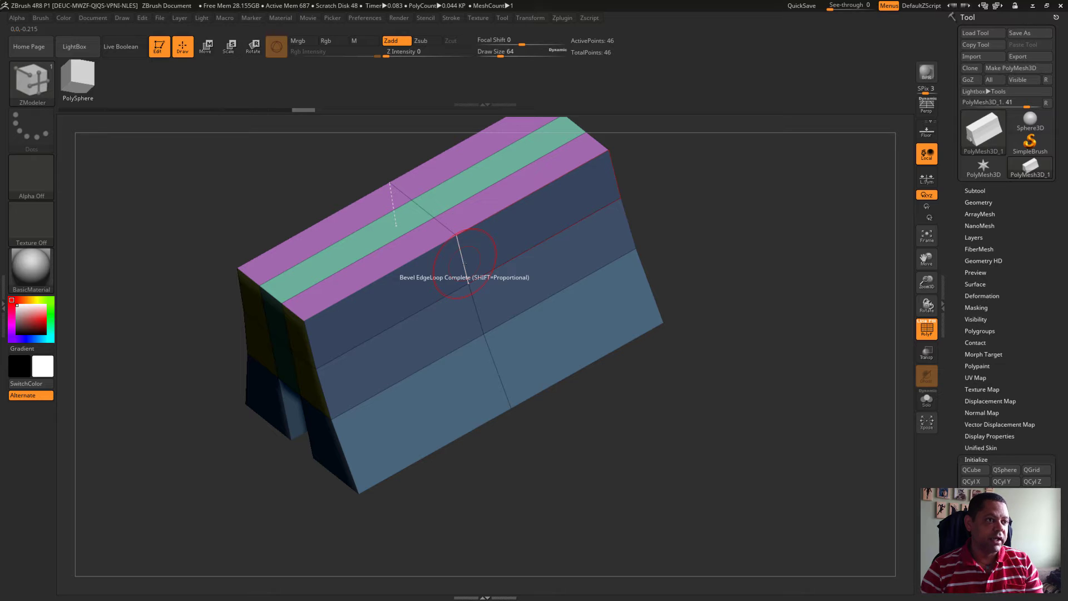
# Step: Choose the Insert edge action and delete the crosswise edge loop
pyautogui.press('space')
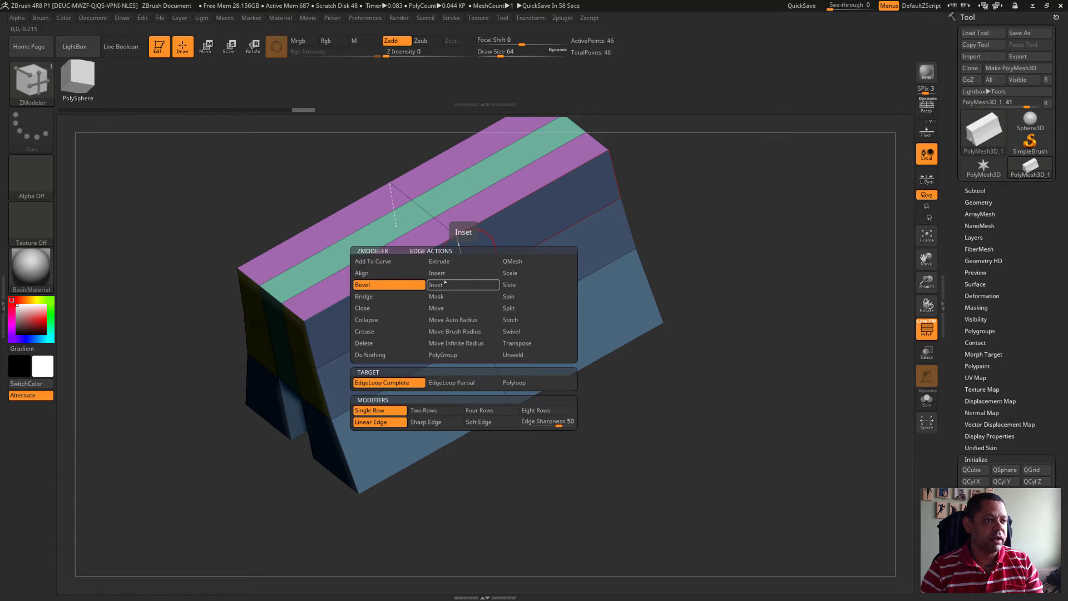
pyautogui.click(444, 273)
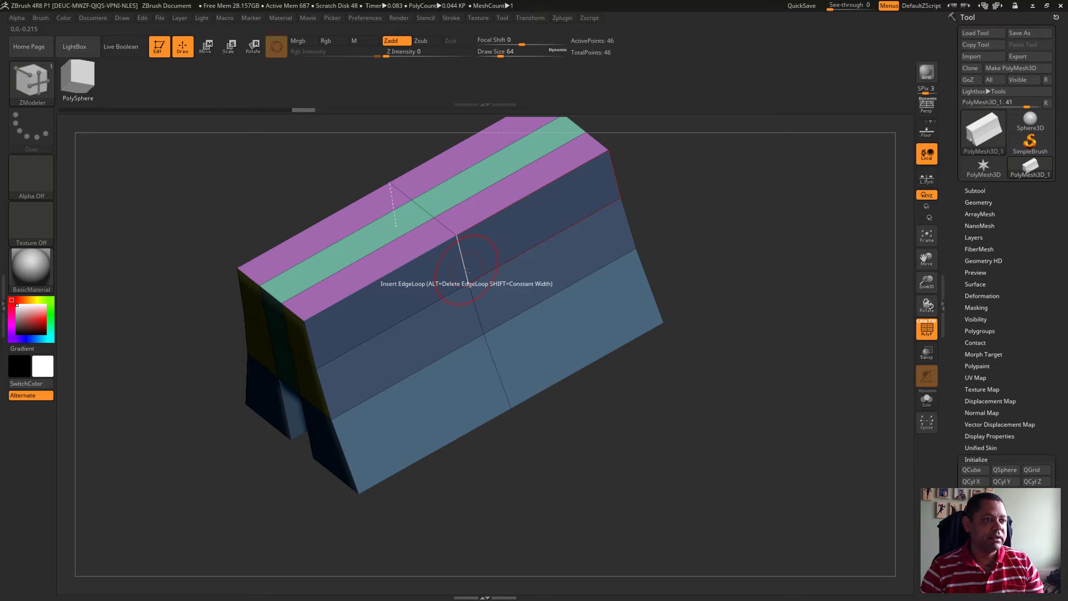
pyautogui.keyDown('alt'); pyautogui.click(468, 271); pyautogui.keyUp('alt')
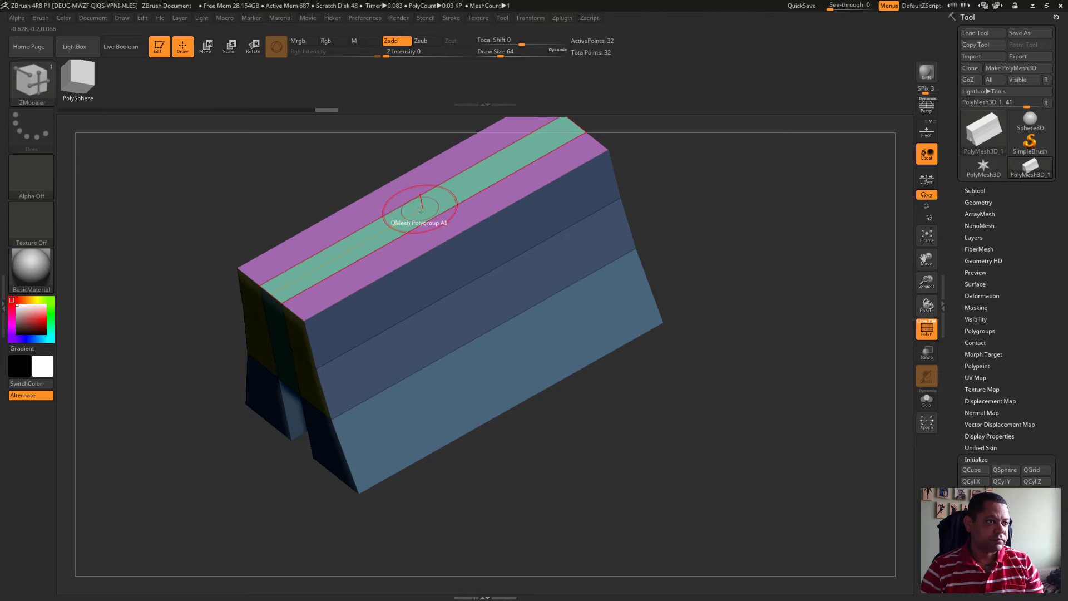
# Step: Insert several edge loops along the box using the Multiple EdgeLoops target
pyautogui.press('space')
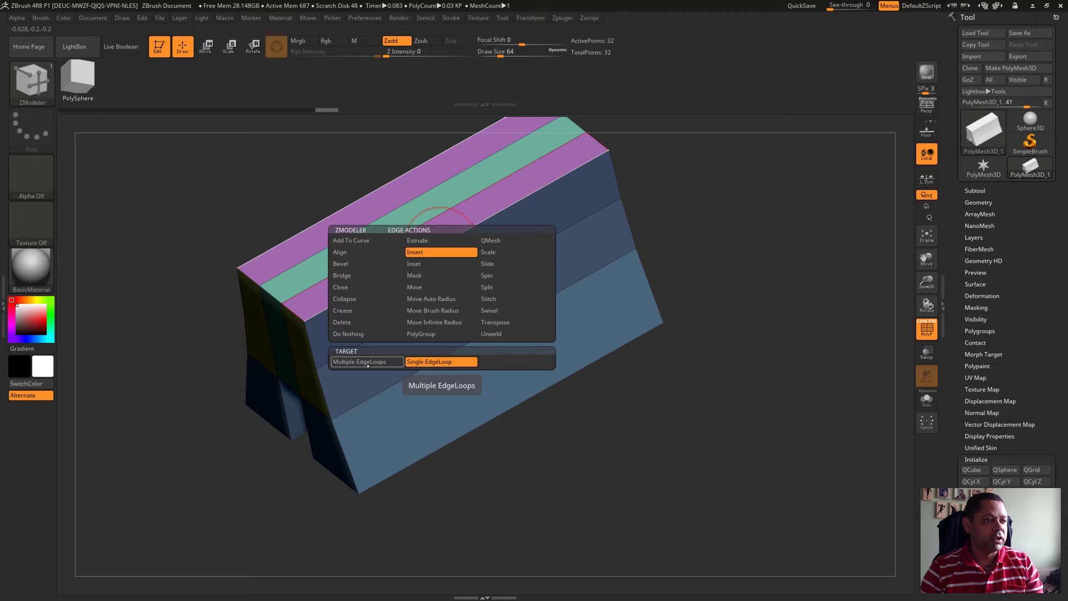
pyautogui.click(368, 363)
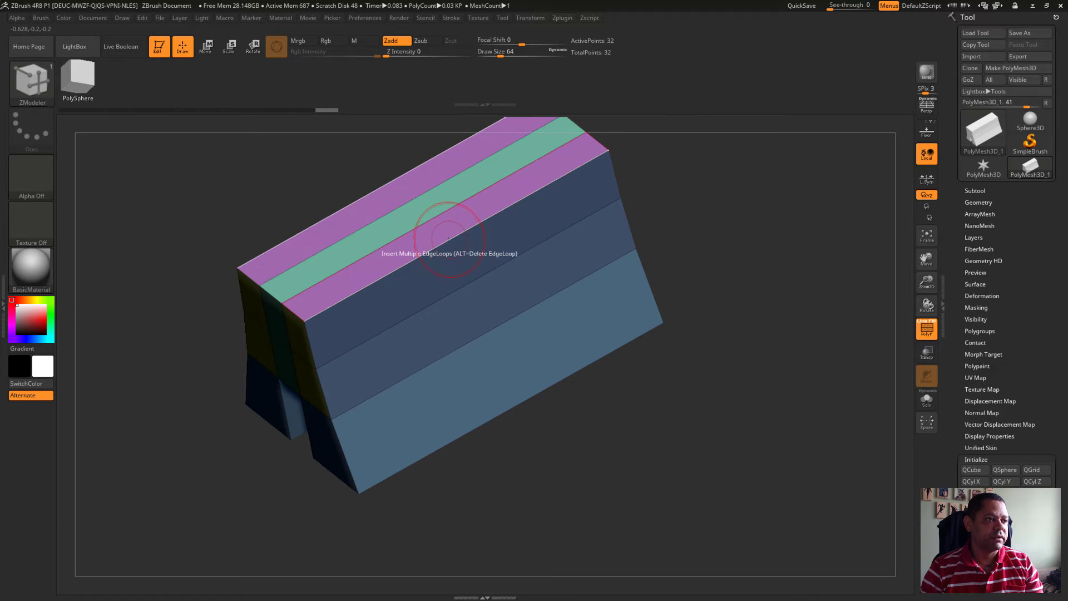
pyautogui.click(449, 240)
pyautogui.click(408, 259)
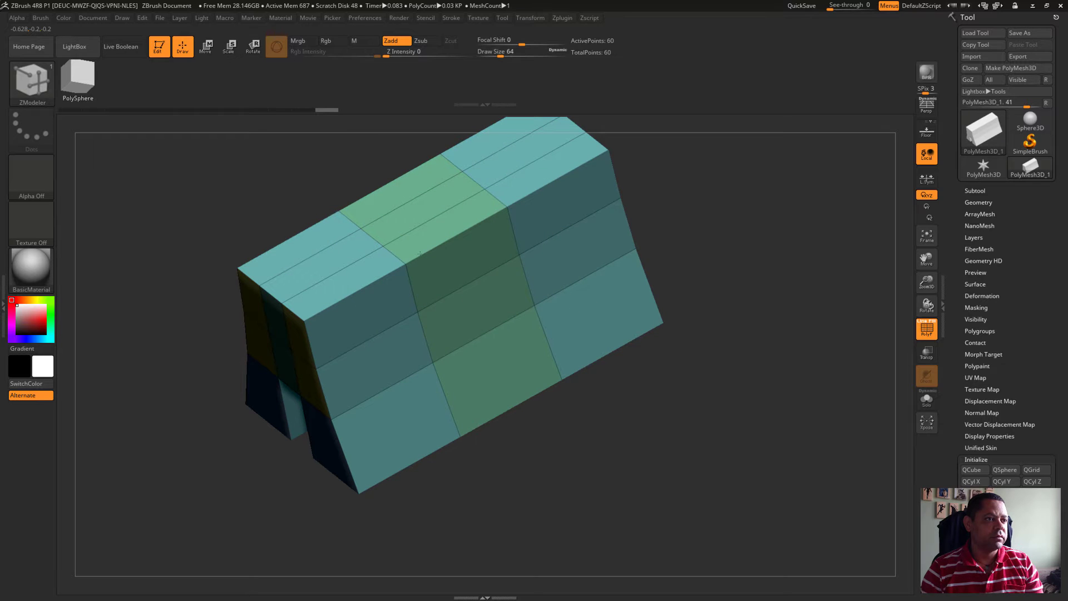
pyautogui.moveTo(658, 204)
pyautogui.keyDown('shift'); pyautogui.mouseDown()
pyautogui.moveTo(838, 467)
pyautogui.moveTo(673, 328)
pyautogui.moveTo(682, 329)
pyautogui.mouseUp(); pyautogui.keyUp('shift')
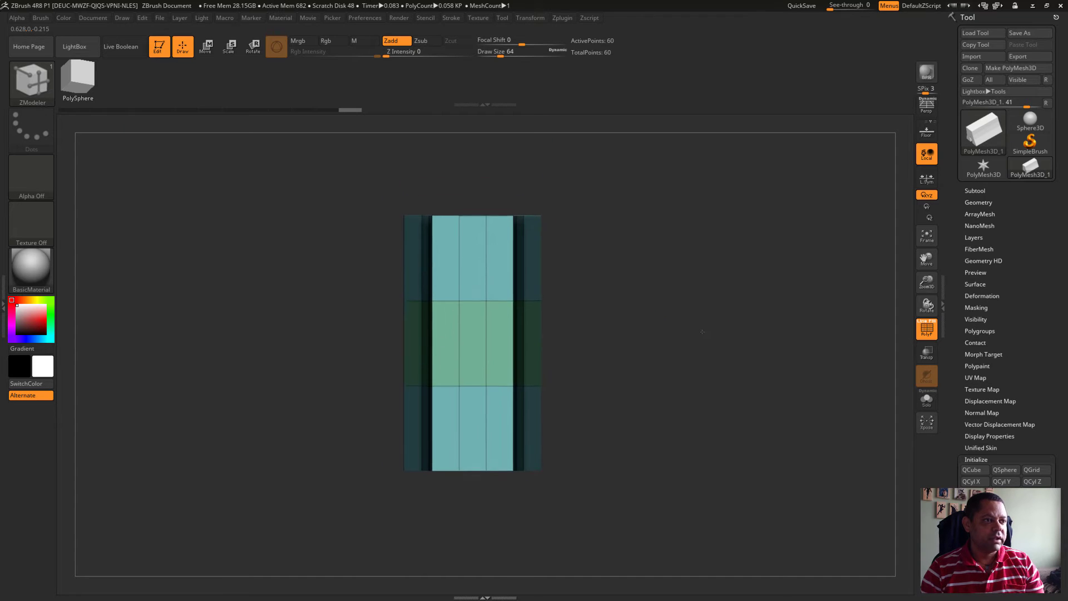
# Step: Isolate the top, middle and bottom bands in turn, group one, and show all
pyautogui.moveTo(297, 188)
pyautogui.keyDown('ctrl'); pyautogui.keyDown('shift'); pyautogui.mouseDown()
pyautogui.moveTo(599, 304)
pyautogui.moveTo(617, 321)
pyautogui.mouseUp(); pyautogui.keyUp('shift'); pyautogui.keyUp('ctrl')
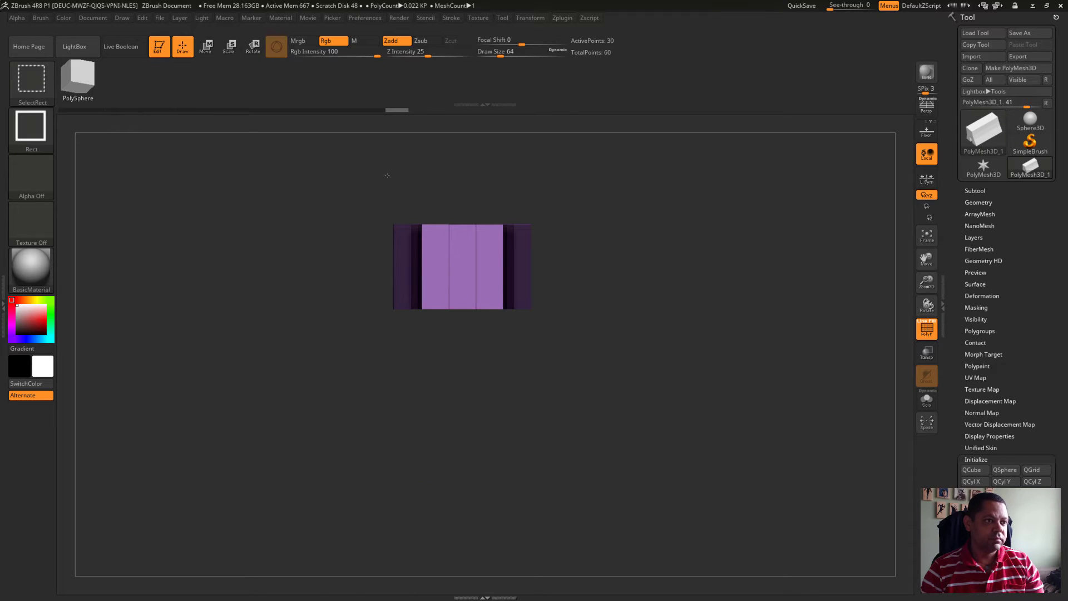
pyautogui.keyDown('ctrl'); pyautogui.keyDown('shift'); pyautogui.click(642, 319); pyautogui.keyUp('shift'); pyautogui.keyUp('ctrl')
pyautogui.keyDown('ctrl'); pyautogui.keyDown('shift'); pyautogui.moveTo(322, 288); pyautogui.dragTo(631, 405); pyautogui.keyUp('shift'); pyautogui.keyUp('ctrl')
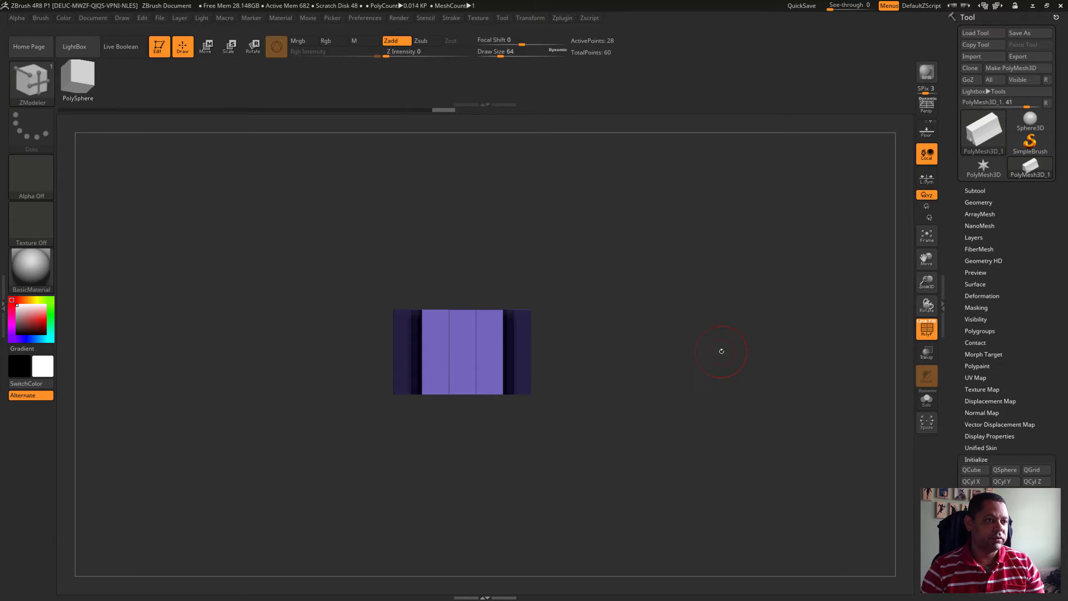
pyautogui.keyDown('ctrl'); pyautogui.keyDown('shift'); pyautogui.click(679, 369); pyautogui.keyUp('shift'); pyautogui.keyUp('ctrl')
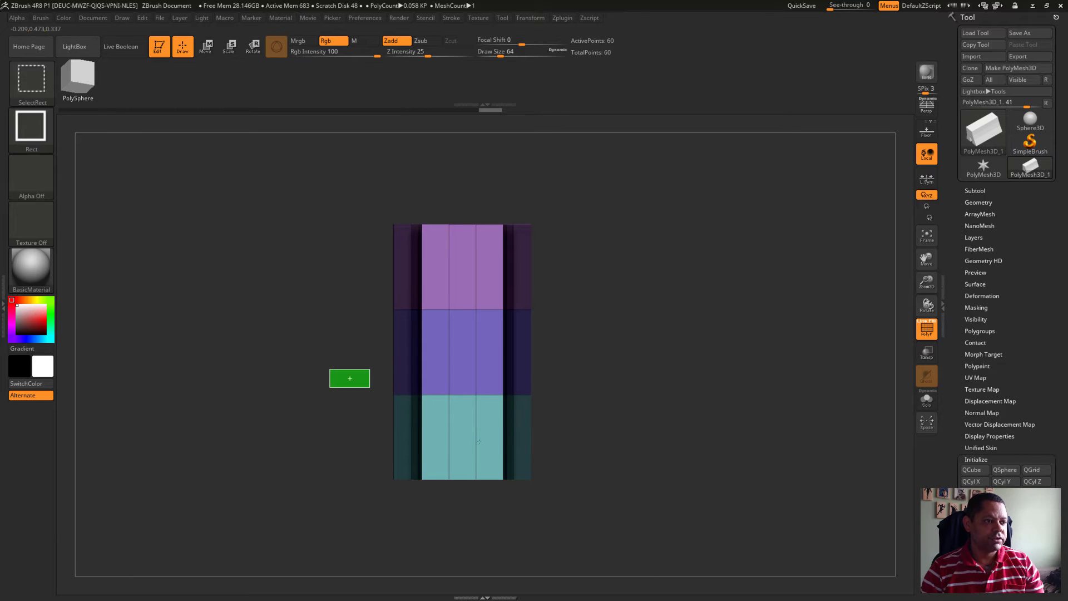
pyautogui.keyDown('ctrl'); pyautogui.keyDown('shift'); pyautogui.moveTo(329, 368); pyautogui.dragTo(659, 523); pyautogui.keyUp('shift'); pyautogui.keyUp('ctrl')
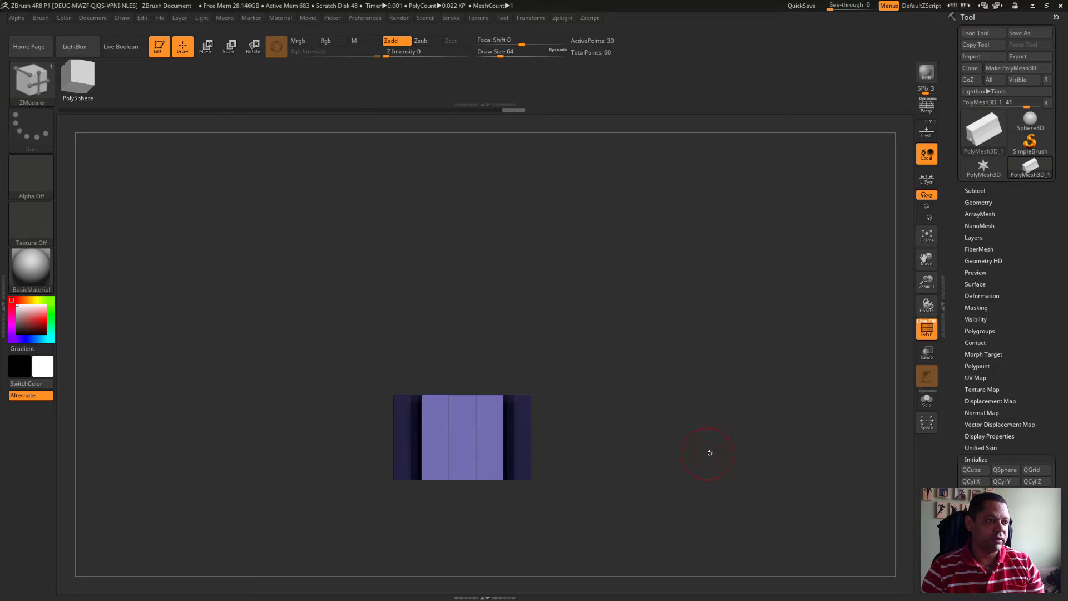
pyautogui.moveTo(708, 450)
pyautogui.mouseDown()
pyautogui.moveTo(754, 442)
pyautogui.moveTo(724, 435)
pyautogui.moveTo(703, 374)
pyautogui.moveTo(711, 330)
pyautogui.moveTo(437, 197)
pyautogui.moveTo(448, 201)
pyautogui.mouseUp()
pyautogui.keyDown('ctrl'); pyautogui.keyDown('shift'); pyautogui.click(734, 406); pyautogui.keyUp('shift'); pyautogui.keyUp('ctrl')
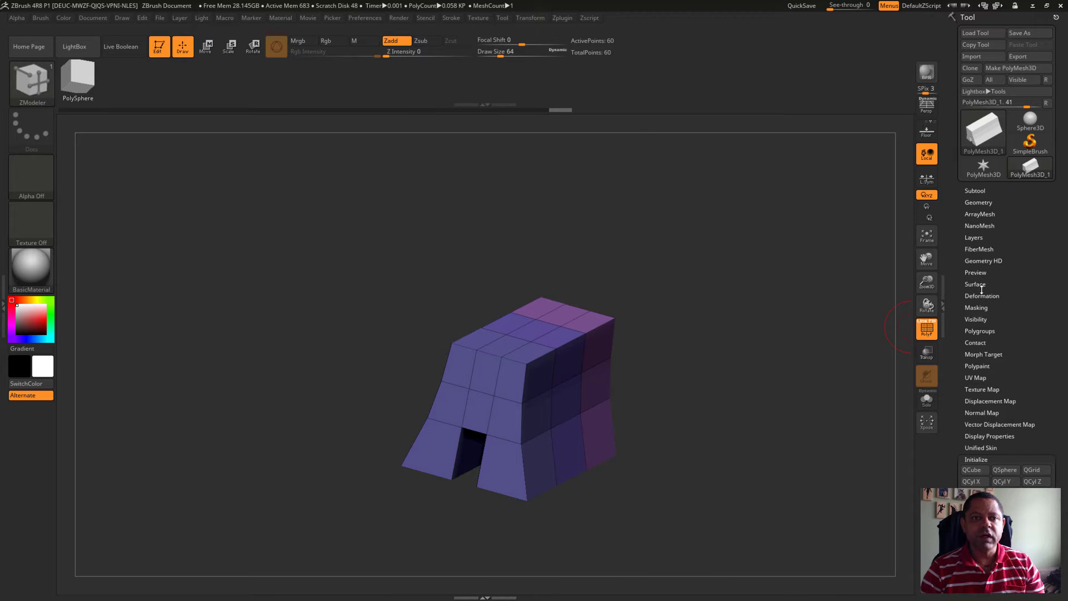
# Step: With Dynamic Subdiv off, crease the pants' border edges at CTolerance 47
pyautogui.click(978, 202)
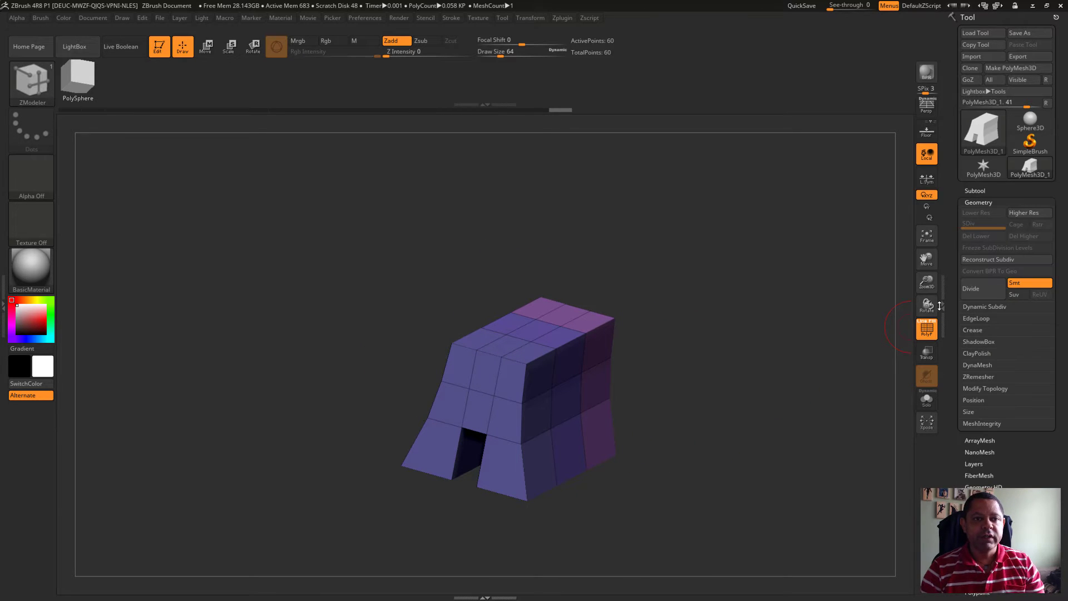
pyautogui.click(977, 306)
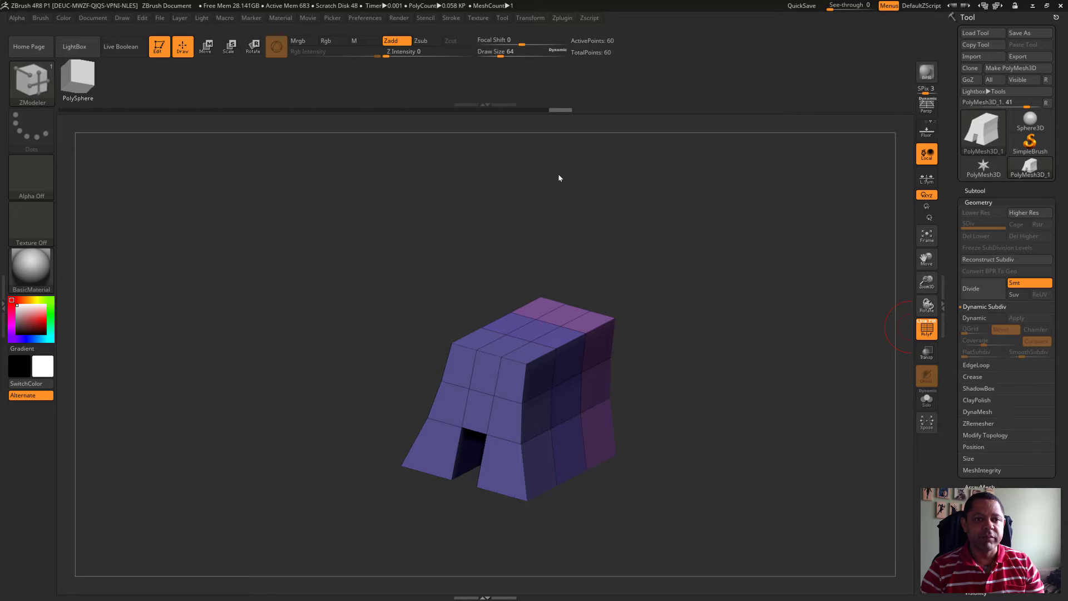
pyautogui.click(976, 317)
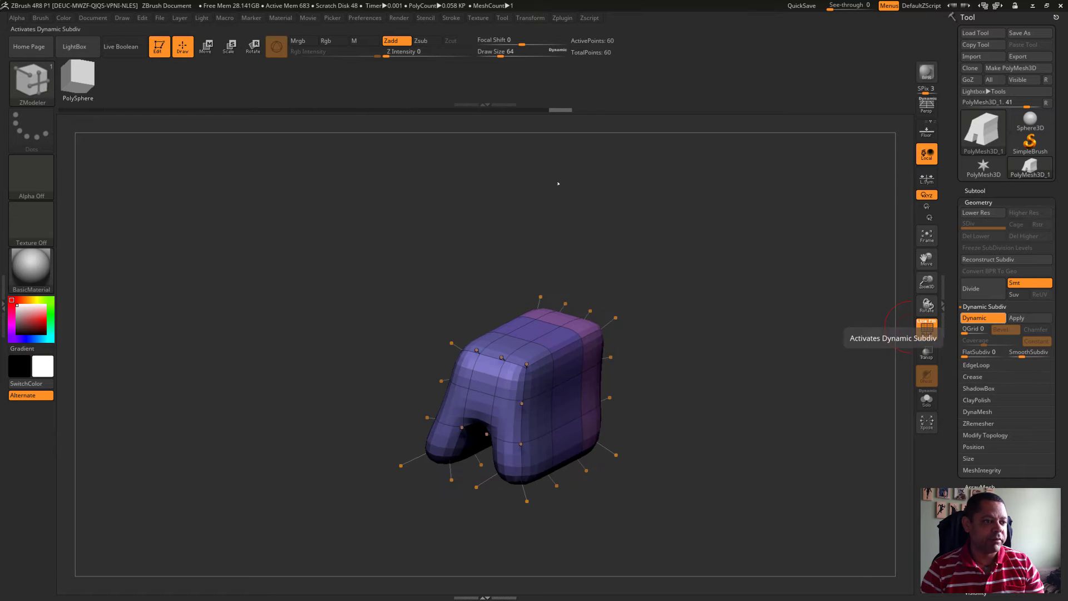
pyautogui.click(975, 318)
pyautogui.moveTo(754, 362); pyautogui.dragTo(437, 207)
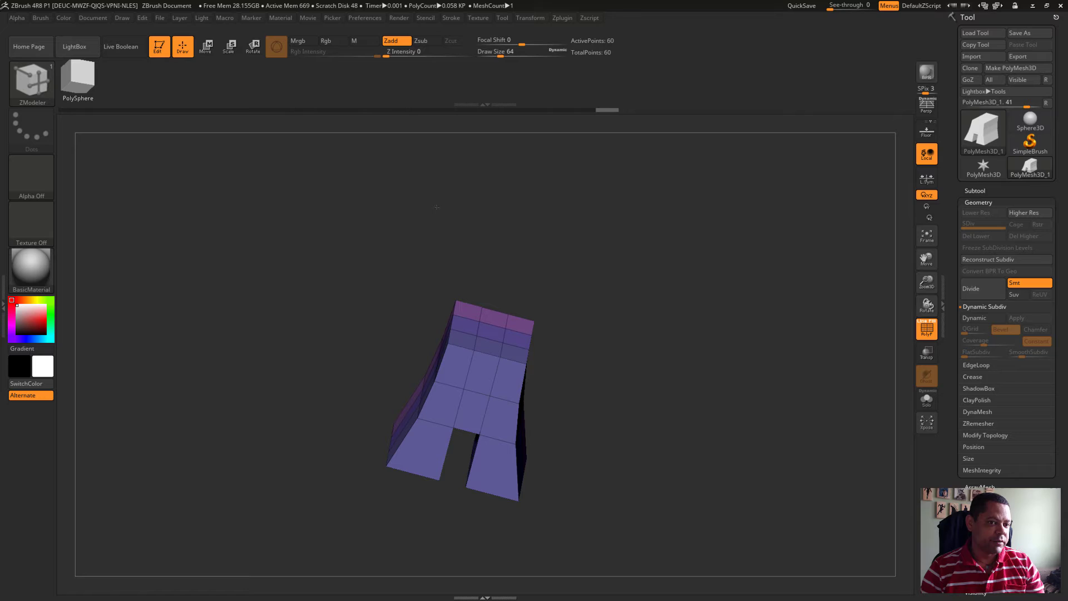
pyautogui.click(973, 376)
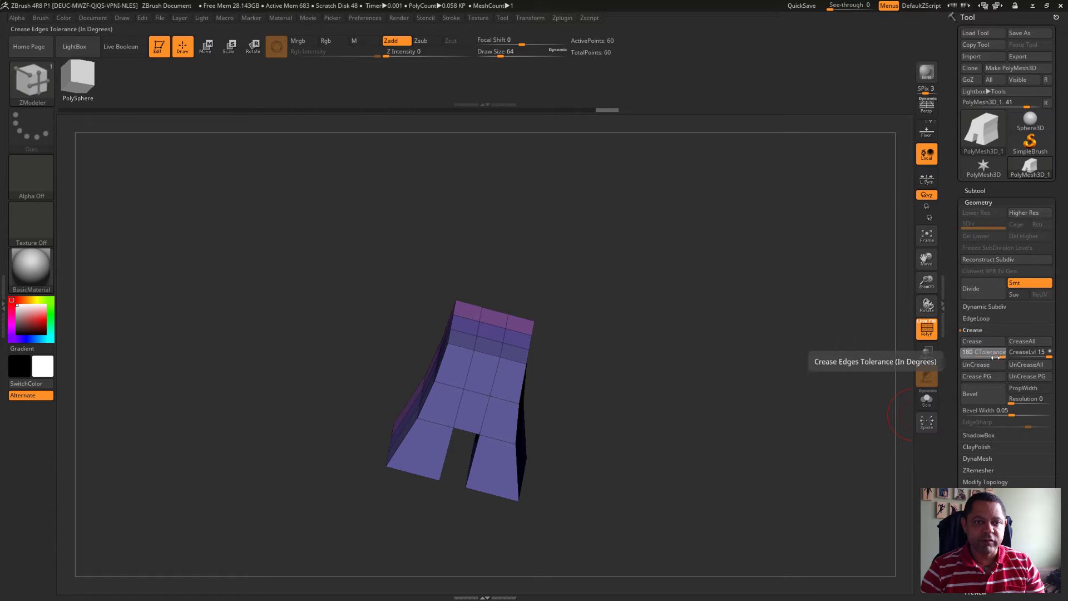
pyautogui.click(976, 356)
pyautogui.moveTo(557, 205); pyautogui.dragTo(975, 351)
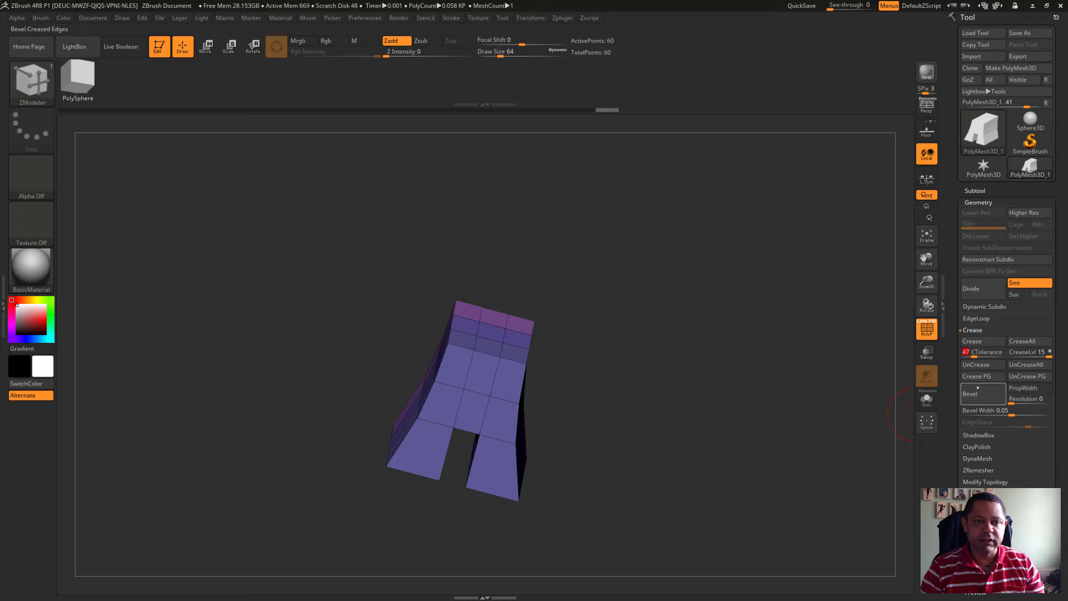
pyautogui.click(982, 341)
# Step: Turn Dynamic Subdiv back on and snap the smoothed pants to front view
pyautogui.moveTo(676, 375); pyautogui.dragTo(901, 306)
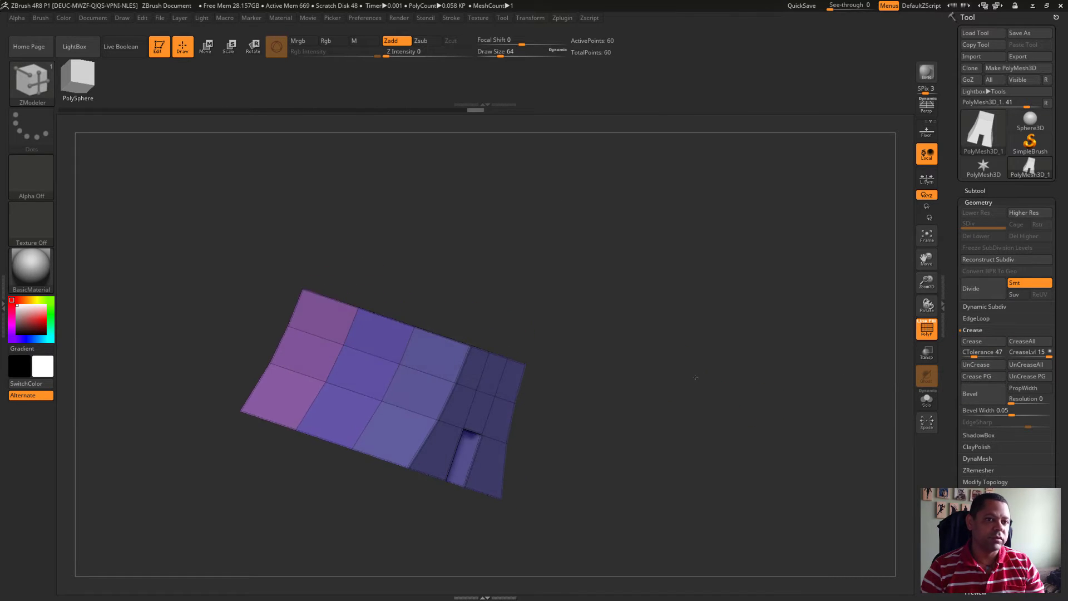
pyautogui.click(980, 307)
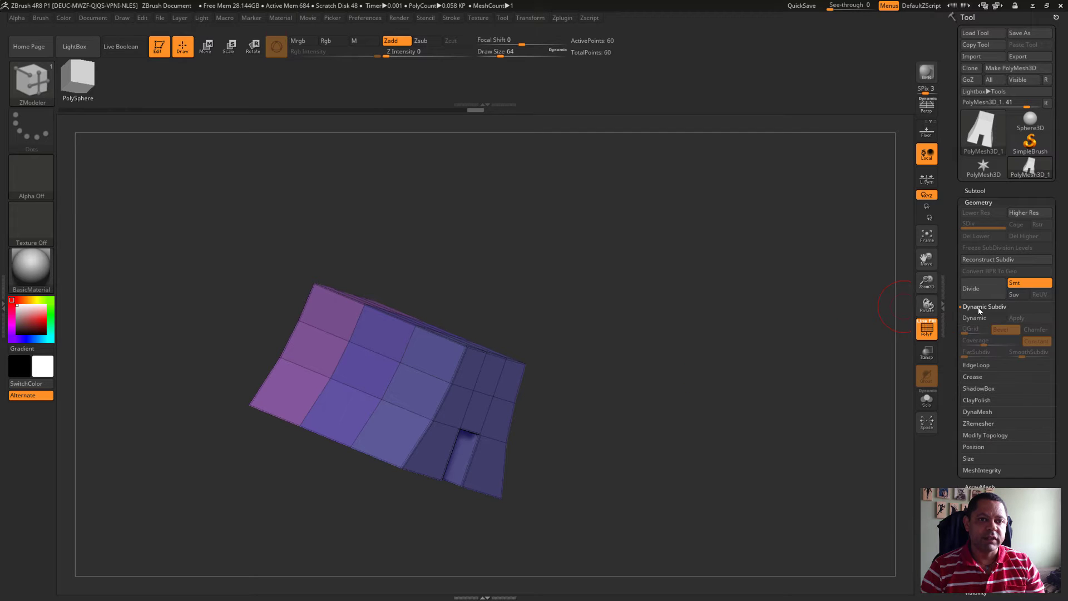
pyautogui.click(983, 318)
pyautogui.moveTo(805, 358)
pyautogui.mouseDown()
pyautogui.moveTo(735, 324)
pyautogui.moveTo(687, 382)
pyautogui.mouseUp()
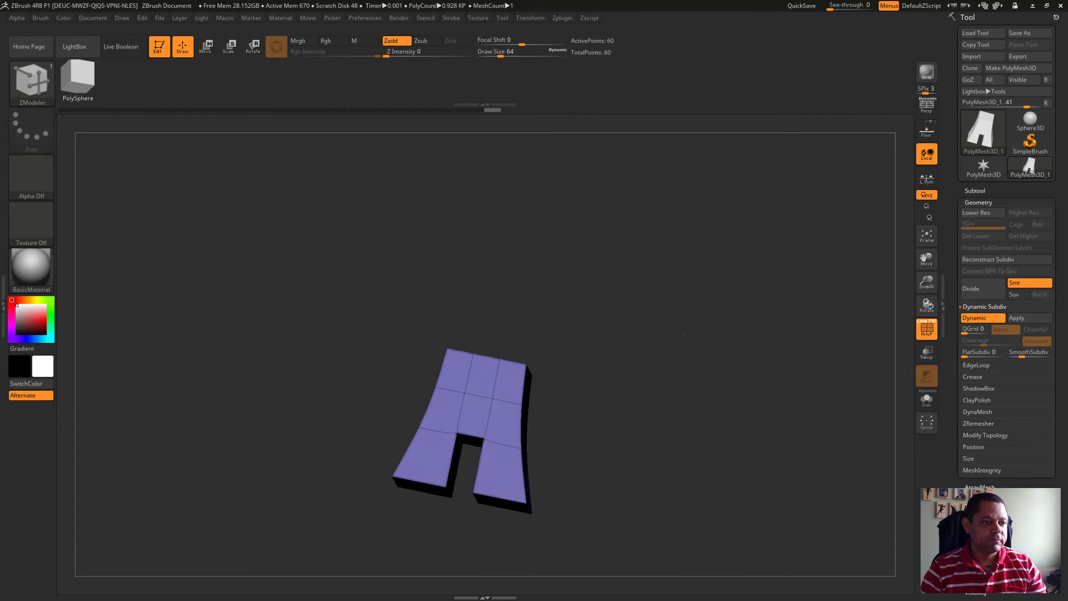
pyautogui.moveTo(687, 381)
pyautogui.keyDown('shift'); pyautogui.mouseDown()
pyautogui.moveTo(677, 417)
pyautogui.moveTo(640, 336)
pyautogui.moveTo(713, 346)
pyautogui.moveTo(708, 387)
pyautogui.moveTo(720, 360)
pyautogui.moveTo(699, 335)
pyautogui.moveTo(822, 335)
pyautogui.moveTo(772, 346)
pyautogui.mouseUp(); pyautogui.keyUp('shift')
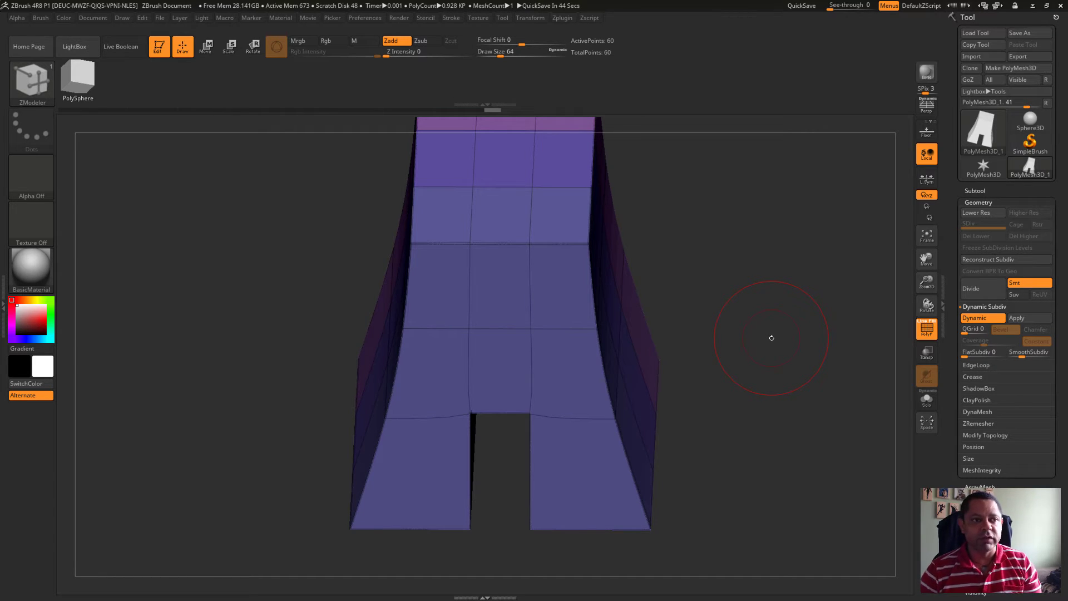
# Step: Orbit the pants model to show its top and side
pyautogui.moveTo(768, 352); pyautogui.dragTo(155, 226)
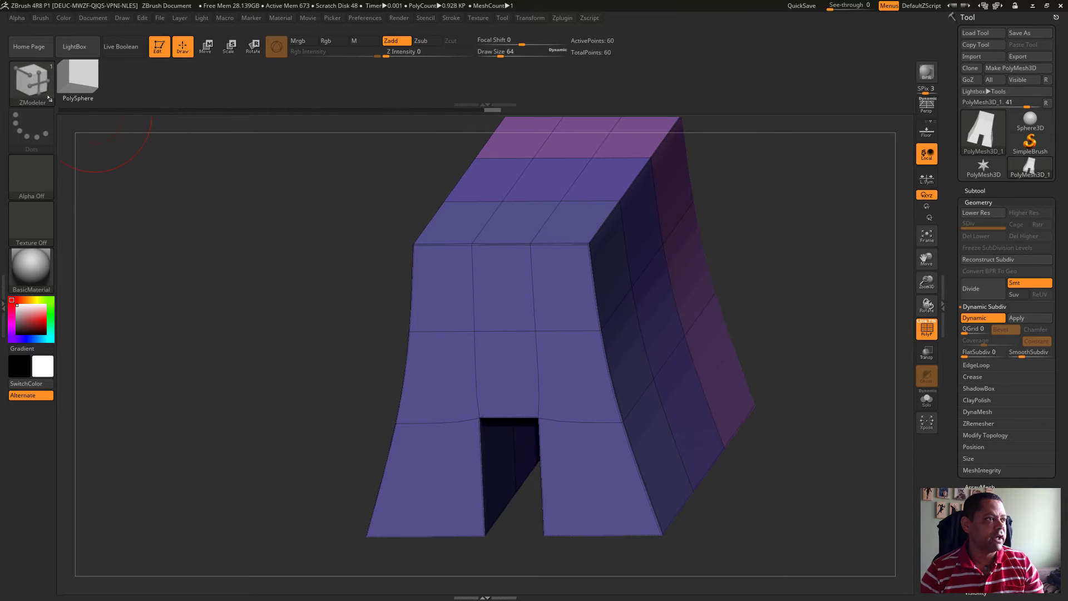
# Step: Close the material tray, dock the Brush palette in the left tray, and expand its Create subpalette
pyautogui.click(30, 78)
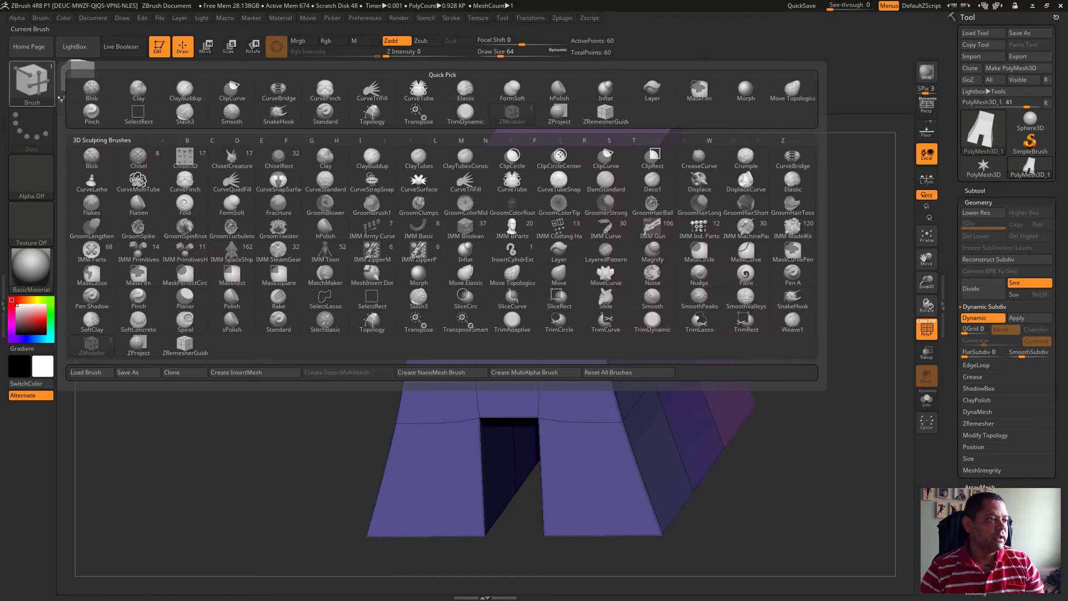
pyautogui.click(4, 278)
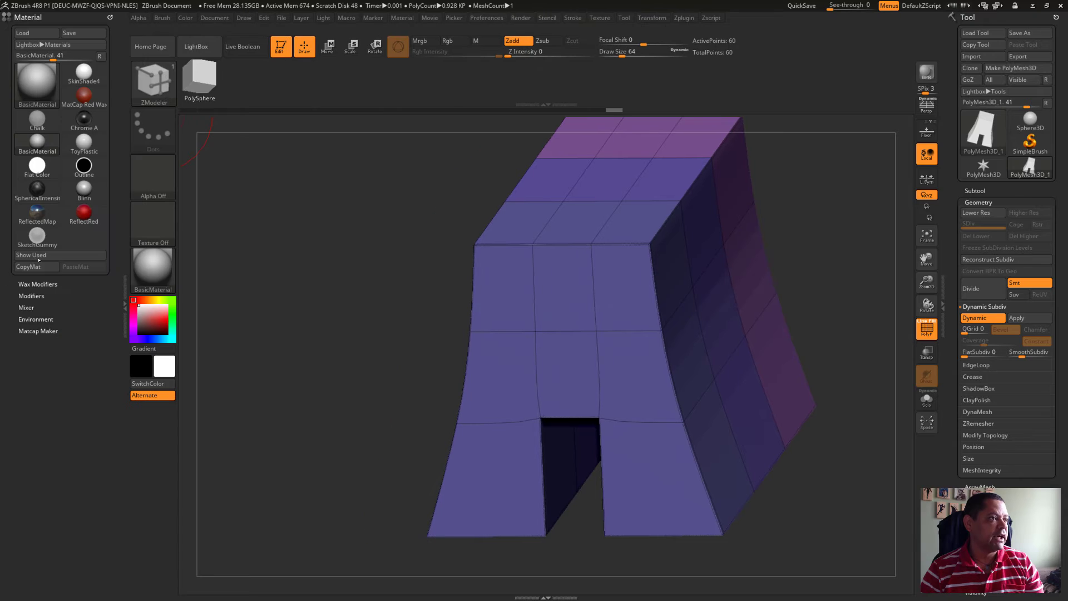
pyautogui.click(108, 18)
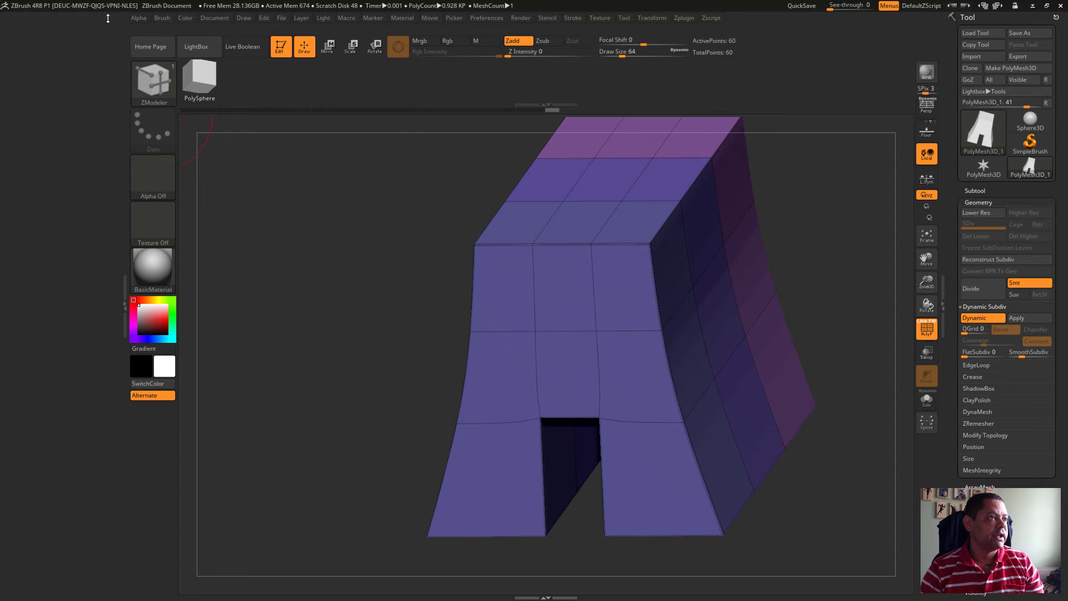
pyautogui.click(162, 19)
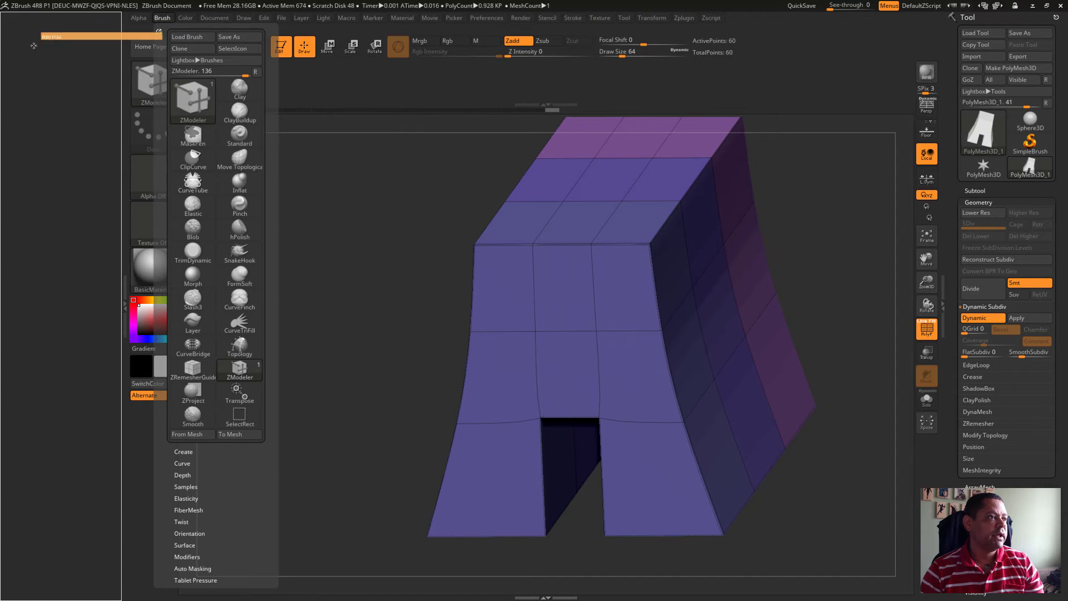
pyautogui.moveTo(158, 29); pyautogui.dragTo(34, 39)
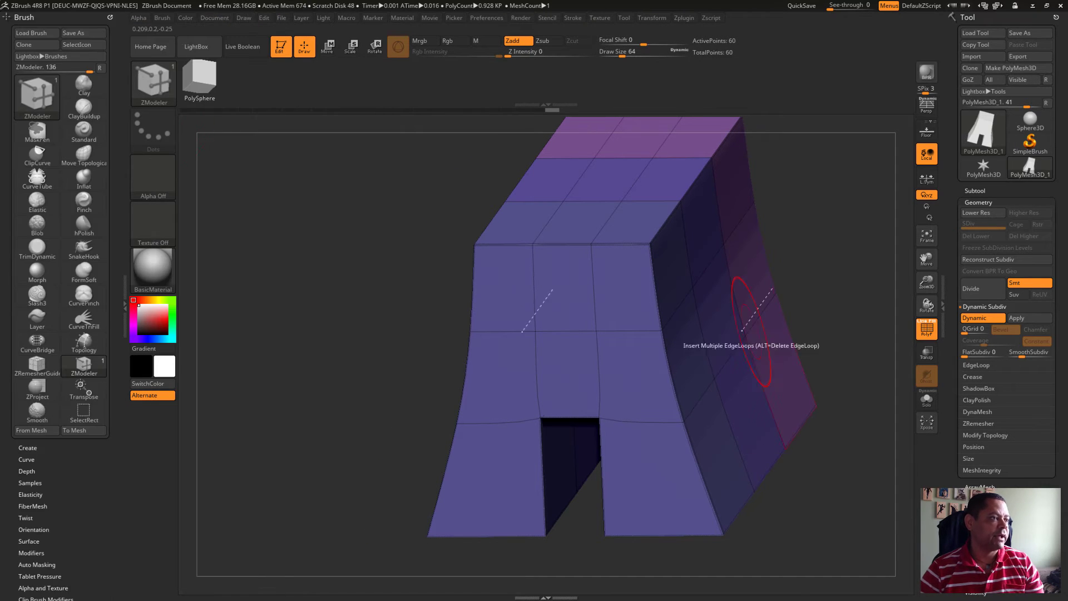
pyautogui.click(31, 447)
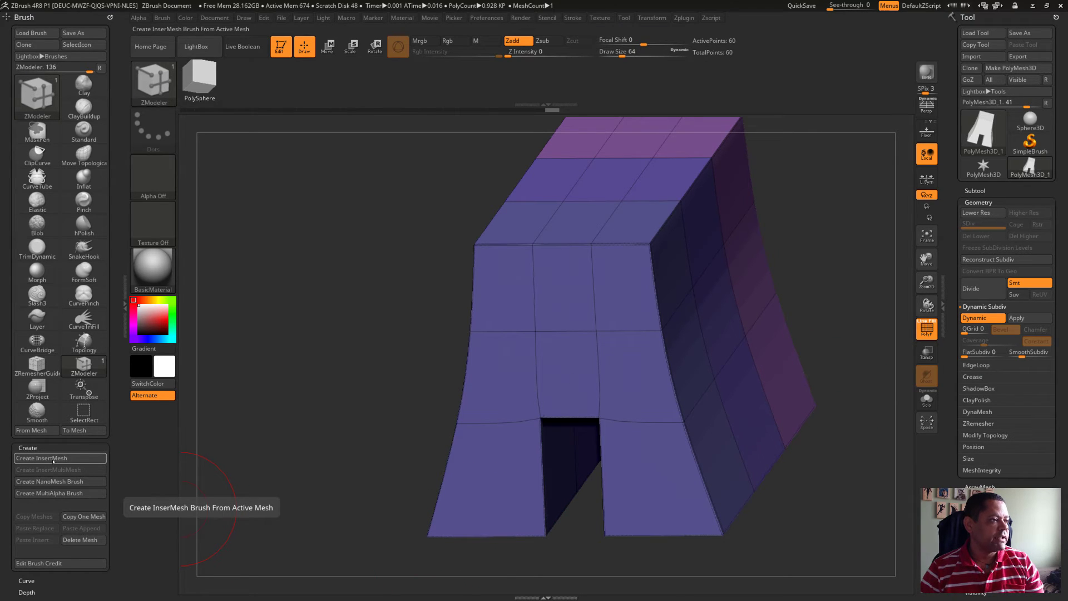
# Step: Make the pant mesh a new InsertMesh brush via Create InsertMesh > New
pyautogui.click(53, 458)
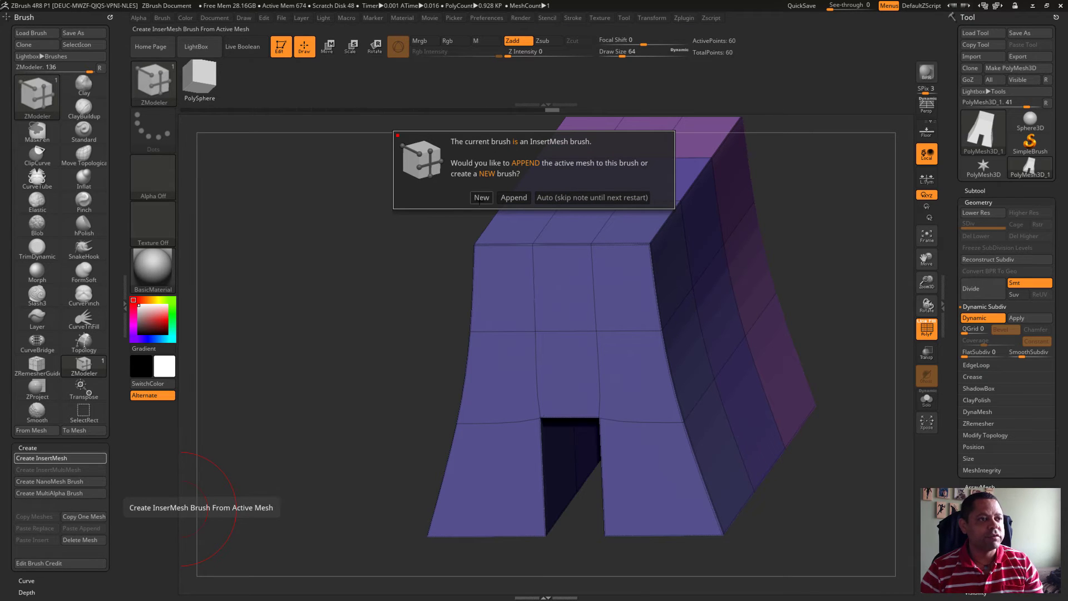
pyautogui.click(480, 199)
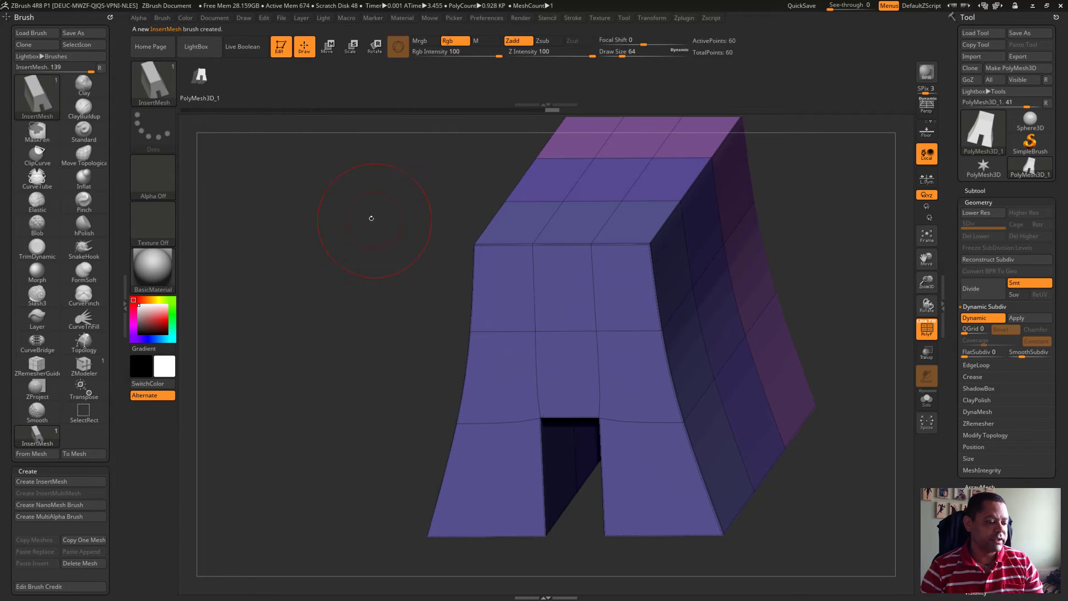
pyautogui.moveTo(374, 227)
pyautogui.mouseDown()
pyautogui.moveTo(370, 215)
pyautogui.moveTo(806, 375)
pyautogui.mouseUp()
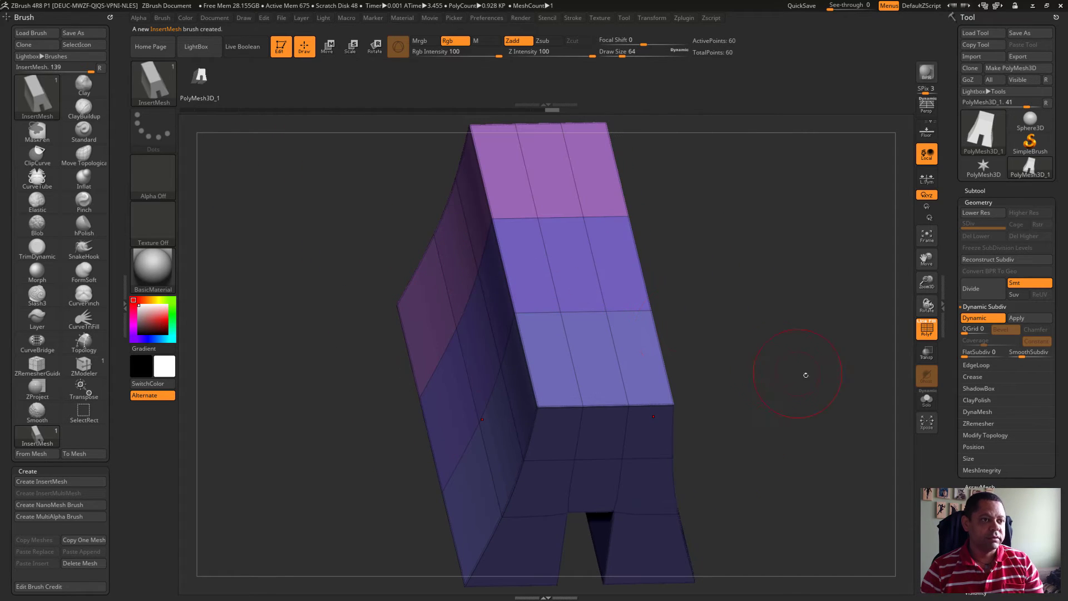
pyautogui.moveTo(468, 220)
pyautogui.mouseDown()
pyautogui.moveTo(727, 326)
pyautogui.moveTo(743, 393)
pyautogui.moveTo(639, 341)
pyautogui.moveTo(564, 365)
pyautogui.moveTo(689, 361)
pyautogui.mouseUp()
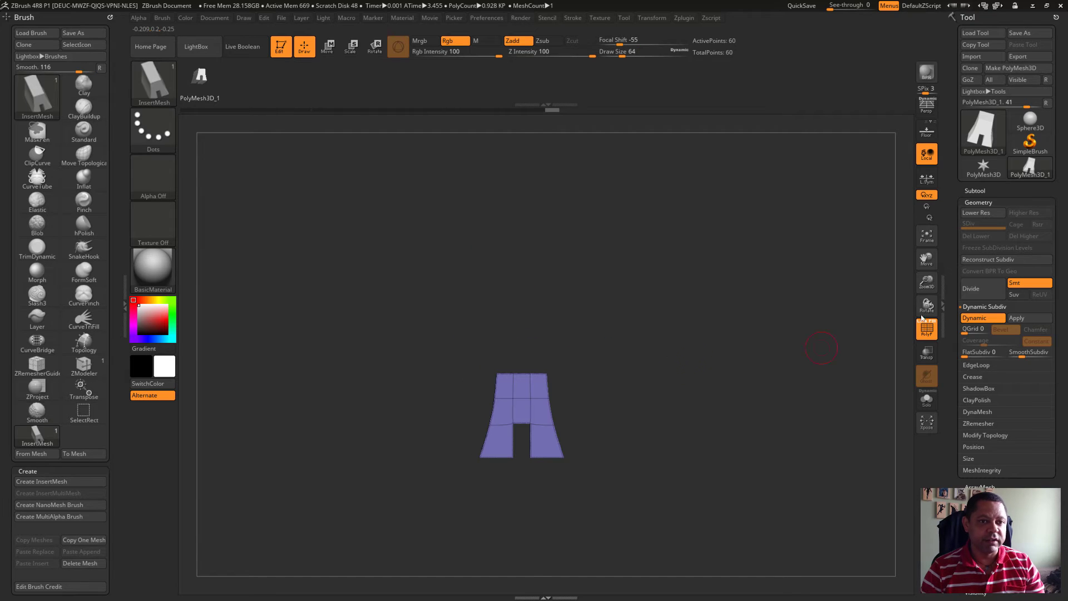
# Step: Turn off Dynamic Subdiv to show the low-poly pant cage and select the ZModeler brush
pyautogui.click(972, 319)
pyautogui.moveTo(691, 429)
pyautogui.mouseDown()
pyautogui.moveTo(615, 358)
pyautogui.moveTo(657, 381)
pyautogui.moveTo(769, 351)
pyautogui.mouseUp()
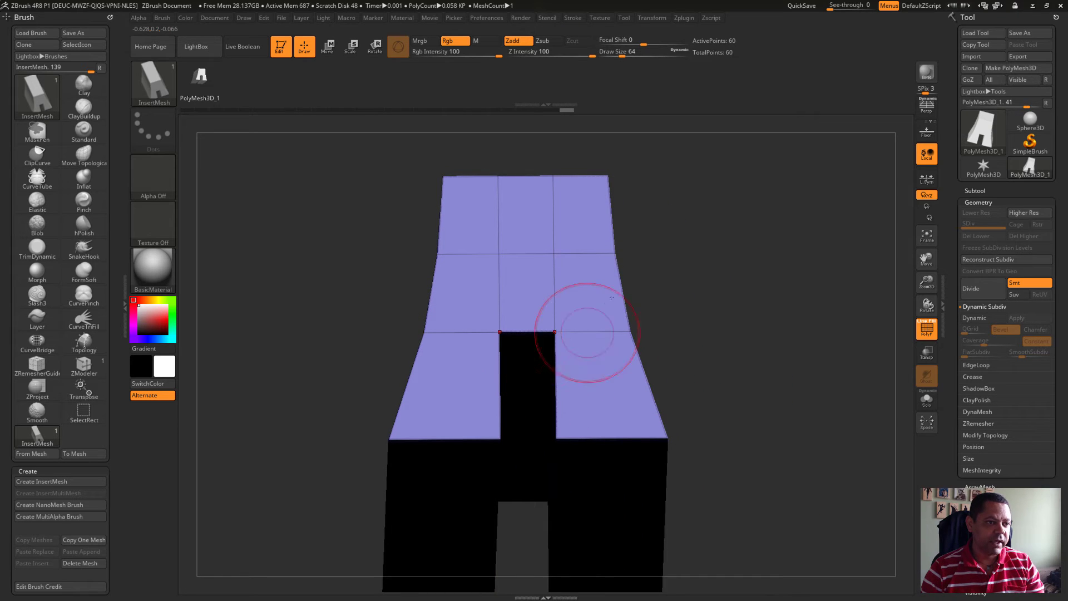
pyautogui.click(153, 84)
pyautogui.click(217, 345)
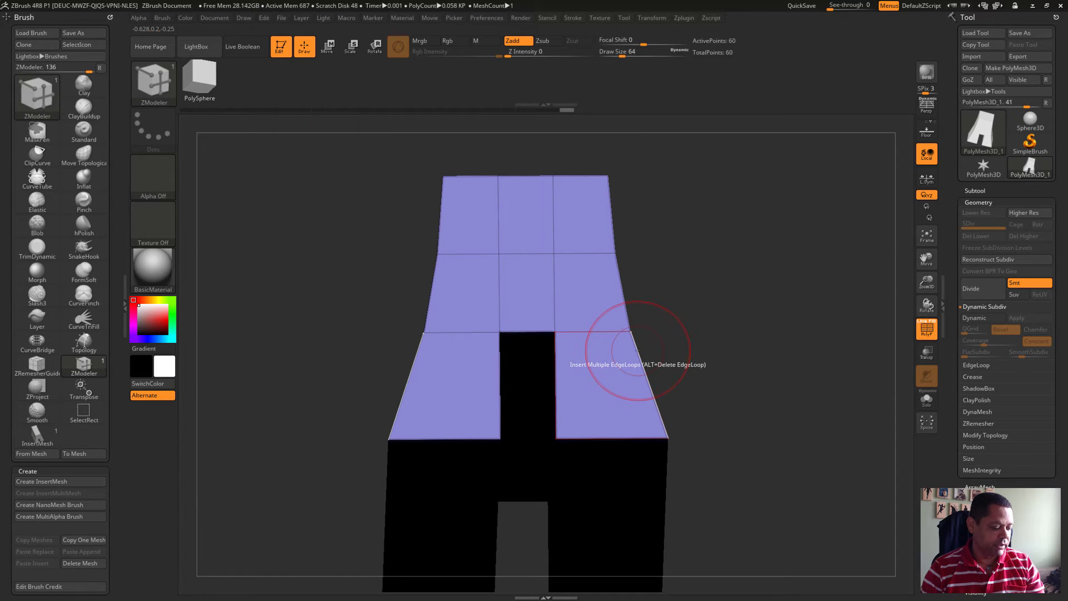
# Step: Set ZModeler's edge action to Crease and zoom into the pants' leg gap
pyautogui.press('space')
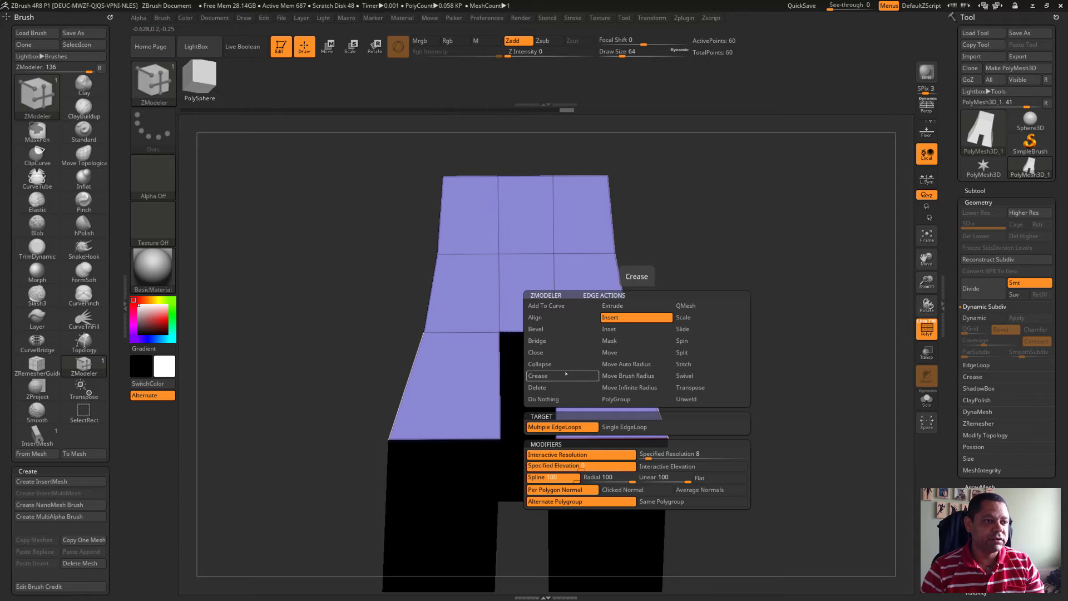
pyautogui.click(537, 375)
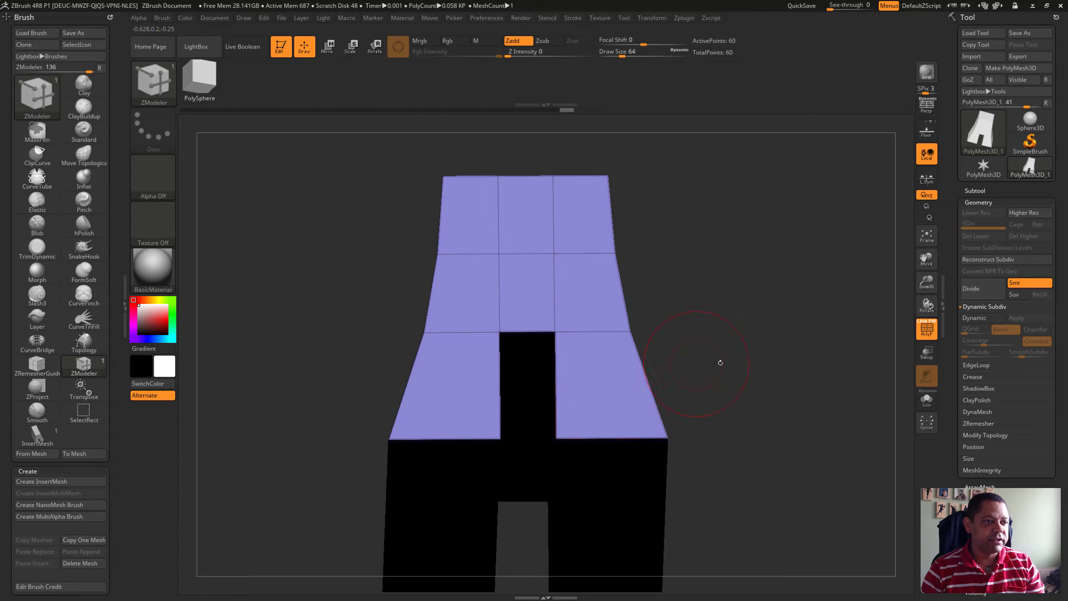
pyautogui.moveTo(718, 363); pyautogui.dragTo(710, 309)
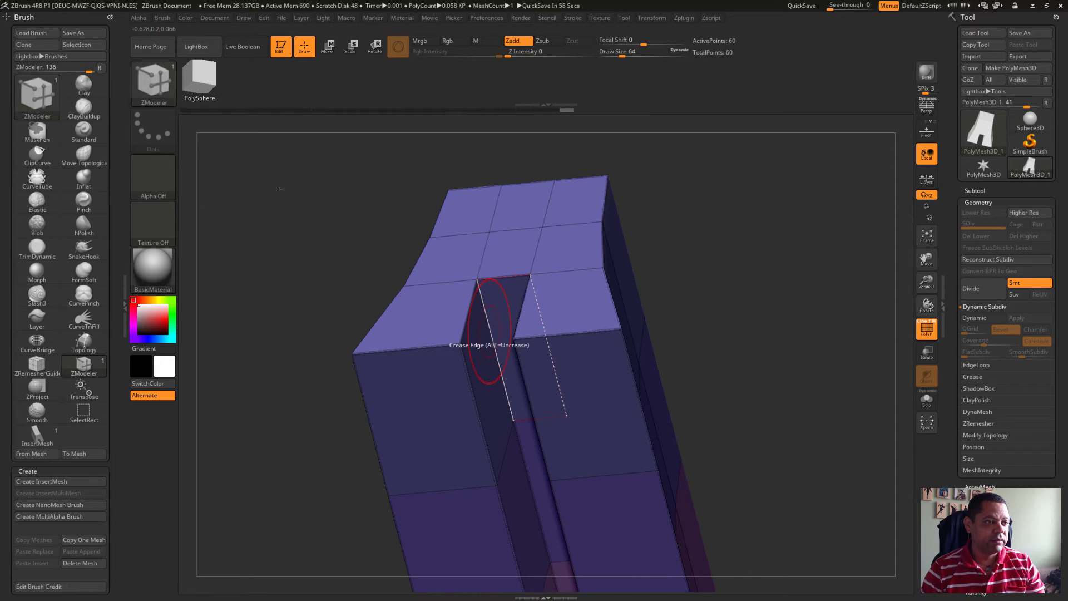
pyautogui.moveTo(715, 310)
pyautogui.mouseDown()
pyautogui.moveTo(706, 334)
pyautogui.moveTo(705, 320)
pyautogui.moveTo(727, 321)
pyautogui.mouseUp()
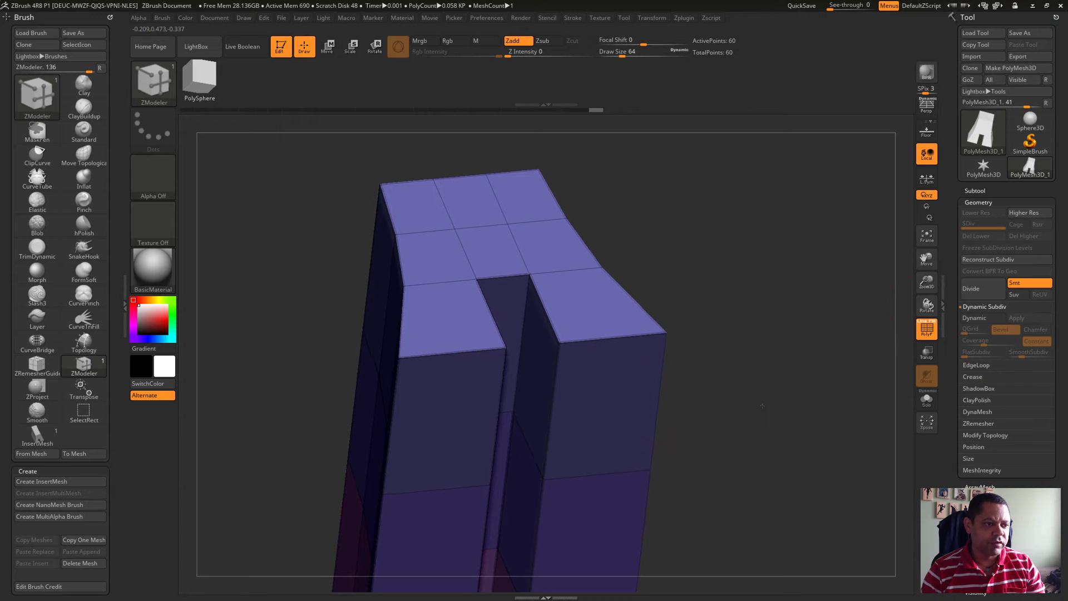
pyautogui.moveTo(568, 436)
pyautogui.keyDown('alt'); pyautogui.mouseDown()
pyautogui.moveTo(811, 437)
pyautogui.moveTo(629, 300)
pyautogui.mouseUp(); pyautogui.keyUp('alt')
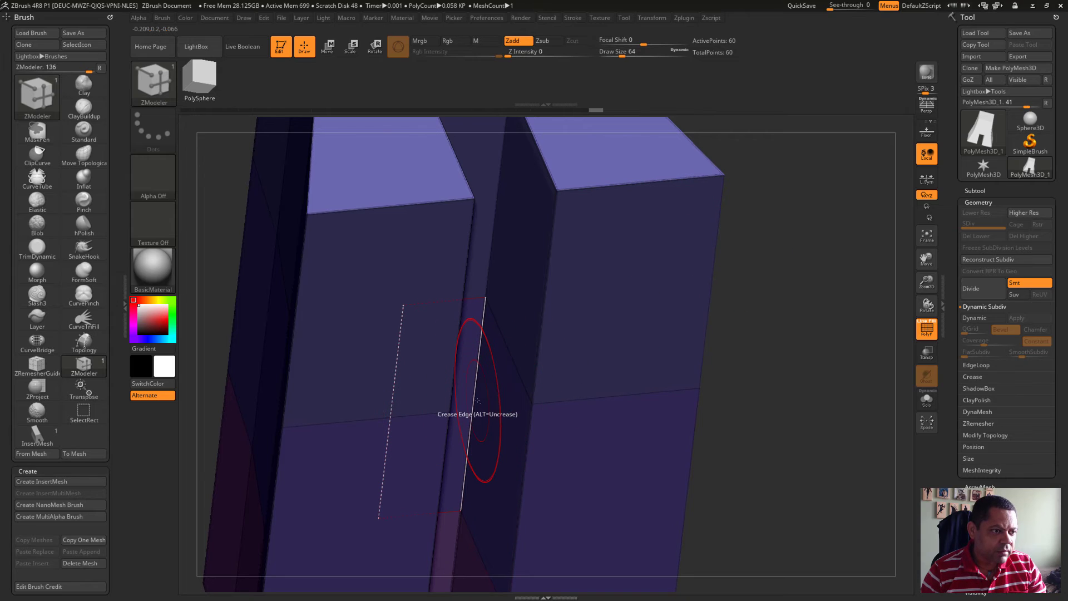
# Step: Set the target to EdgeLoop Complete and crease the edge loop along the leg gap
pyautogui.press('space')
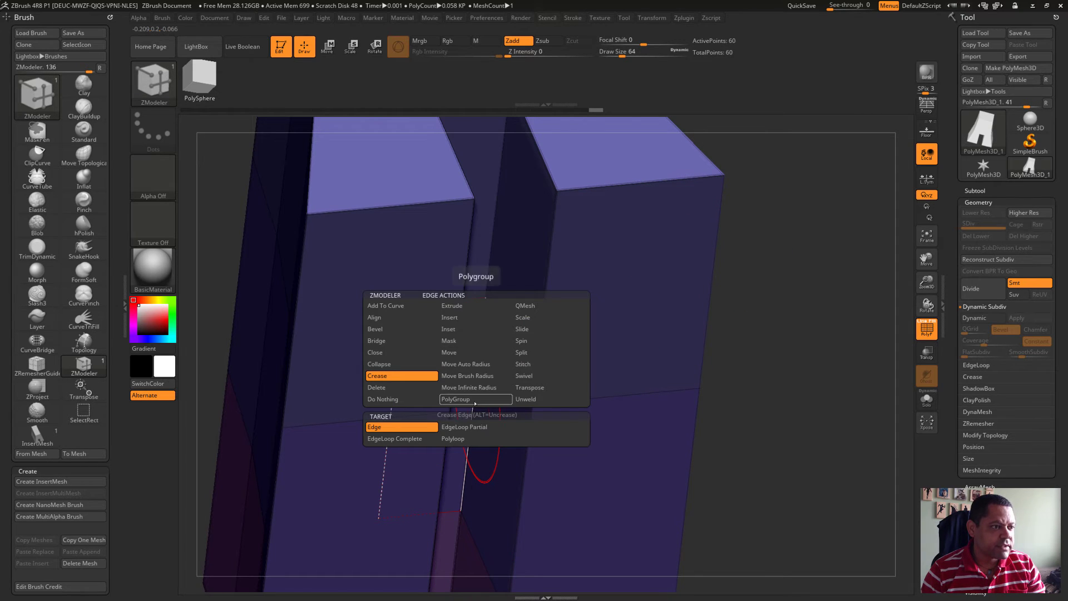
pyautogui.click(409, 439)
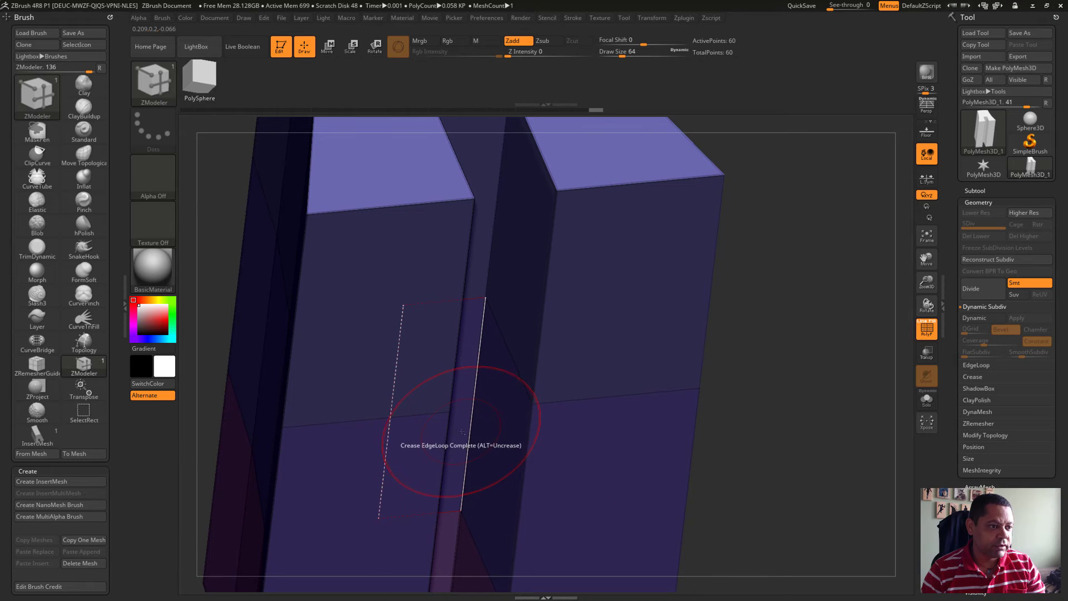
pyautogui.click(462, 432)
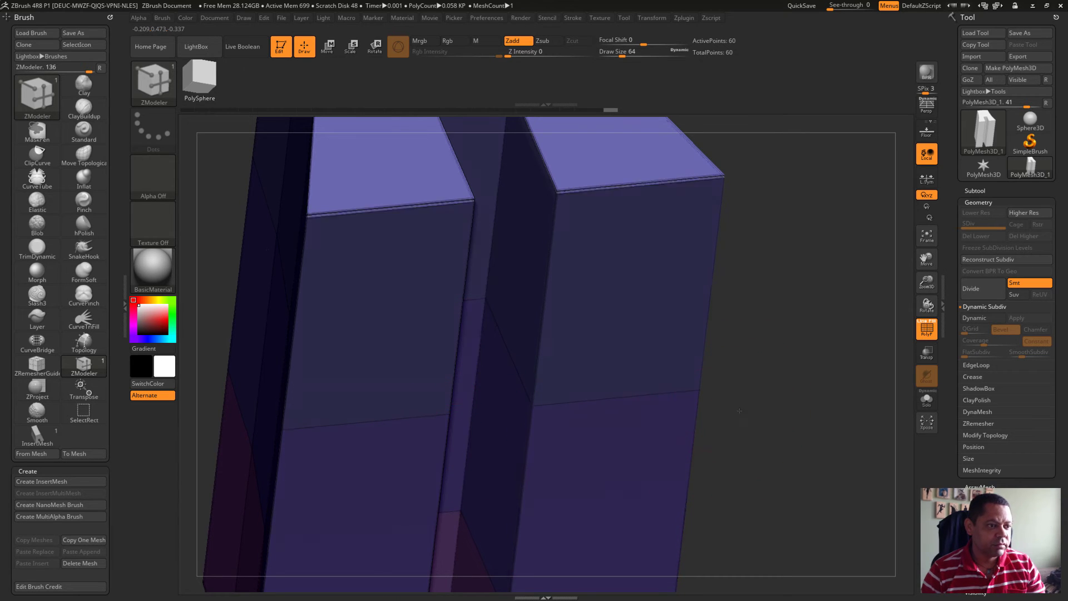
pyautogui.moveTo(739, 411); pyautogui.dragTo(589, 428)
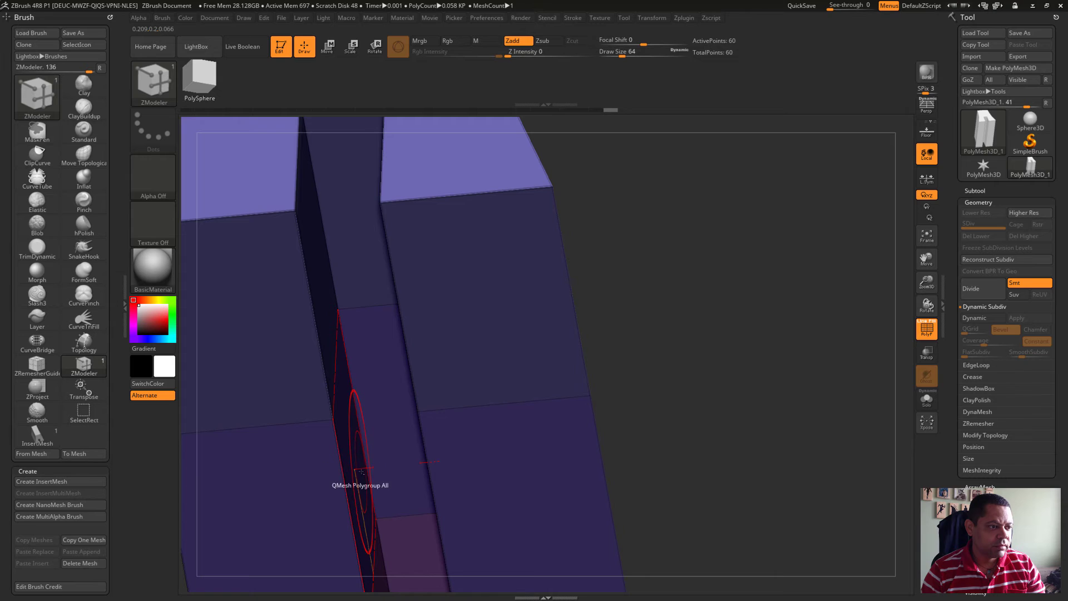
pyautogui.moveTo(772, 393)
pyautogui.mouseDown()
pyautogui.moveTo(723, 362)
pyautogui.moveTo(704, 328)
pyautogui.moveTo(790, 317)
pyautogui.mouseUp()
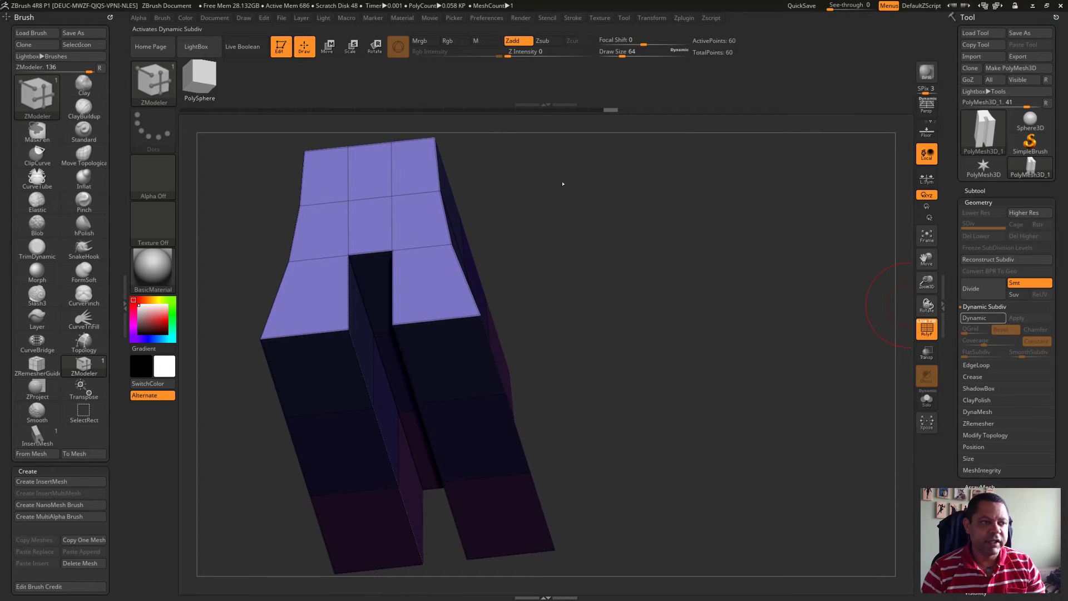
# Step: Preview with Dynamic Subdiv on, then crease the pants' top edge loop
pyautogui.click(979, 318)
pyautogui.moveTo(612, 250)
pyautogui.mouseDown()
pyautogui.moveTo(709, 330)
pyautogui.moveTo(674, 237)
pyautogui.moveTo(672, 290)
pyautogui.mouseUp()
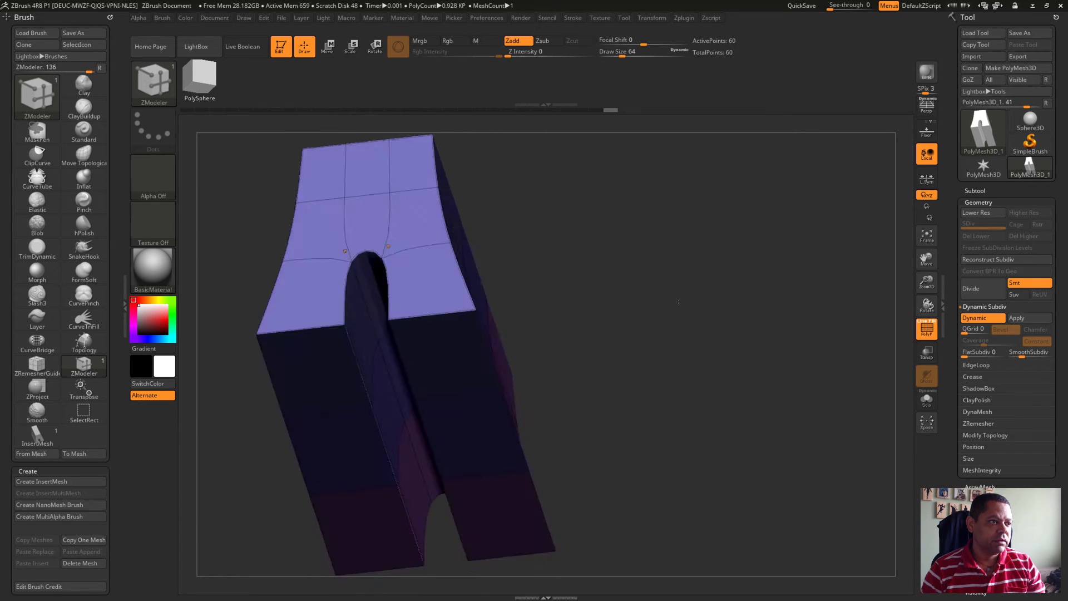
pyautogui.moveTo(676, 289)
pyautogui.mouseDown()
pyautogui.moveTo(743, 335)
pyautogui.moveTo(717, 374)
pyautogui.mouseUp()
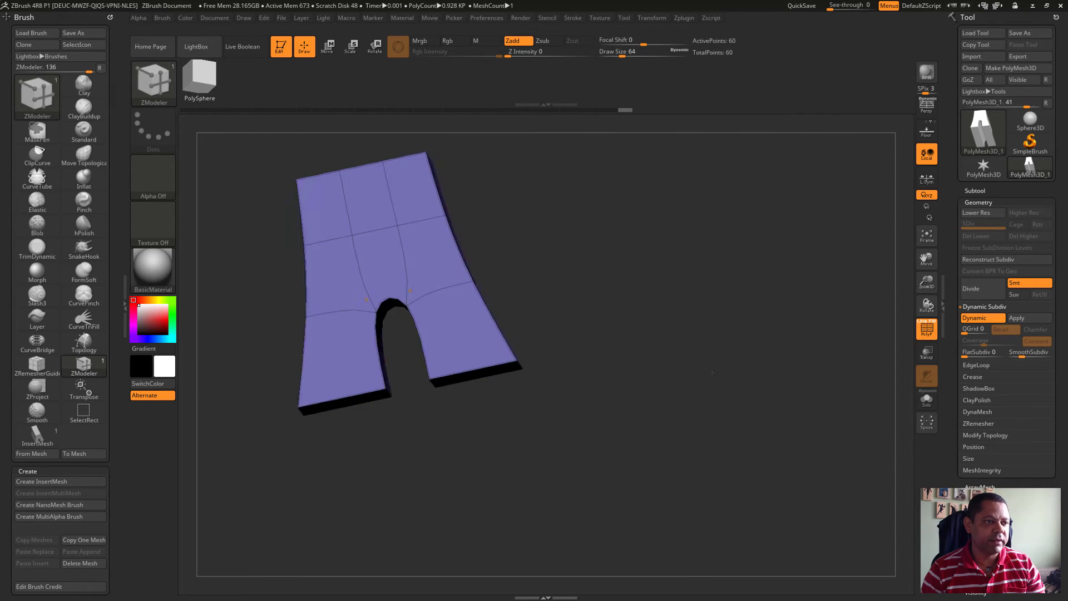
pyautogui.moveTo(713, 287); pyautogui.dragTo(739, 356)
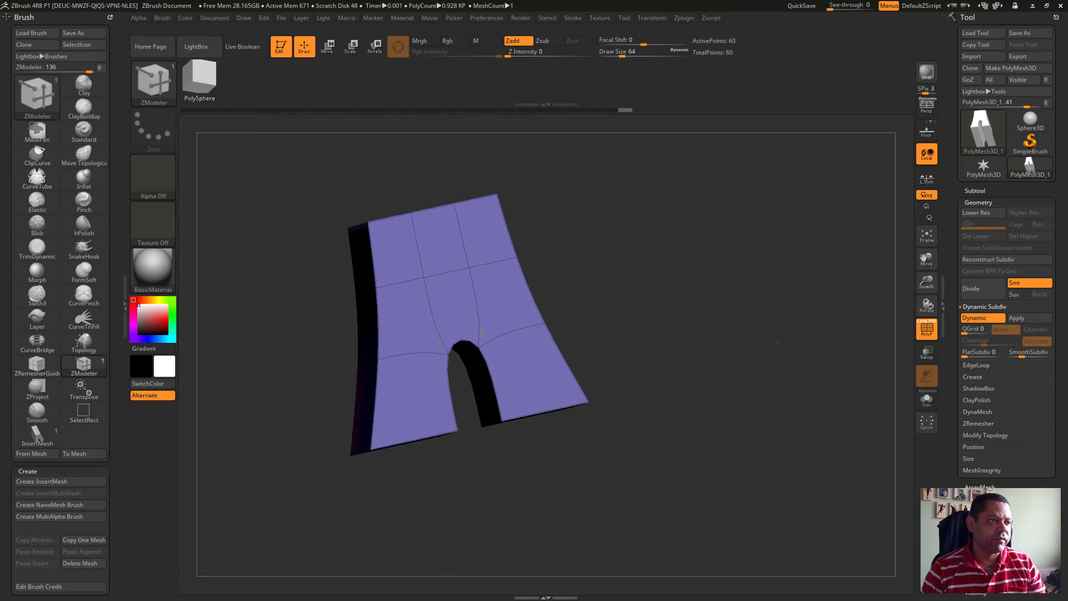
pyautogui.click(577, 325)
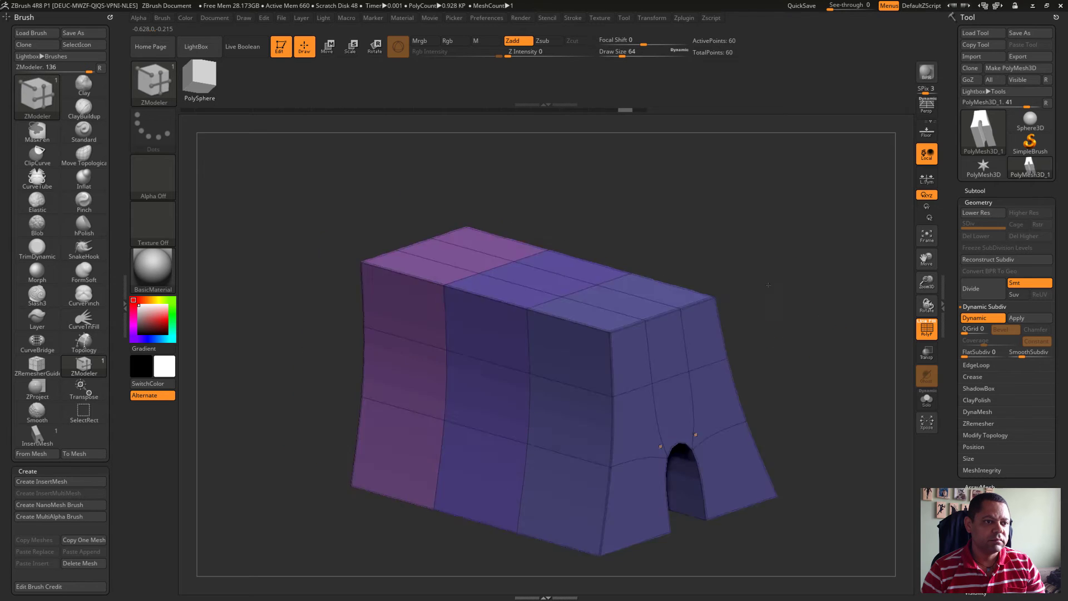
# Step: Crease another loop across the pants and the edge loops at both leg openings
pyautogui.moveTo(829, 312); pyautogui.dragTo(753, 298)
pyautogui.click(622, 321)
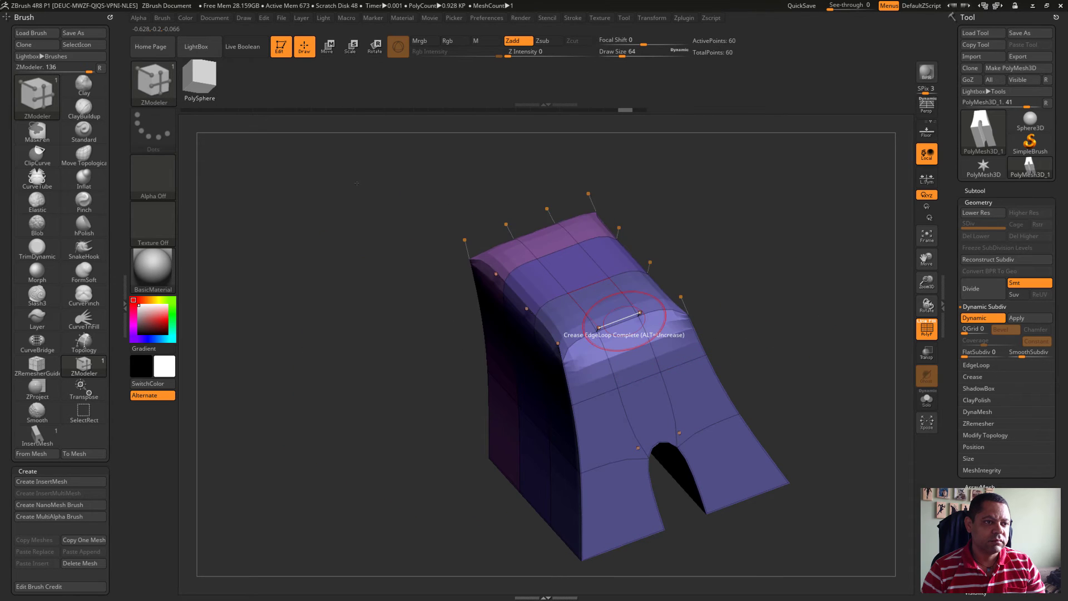
pyautogui.moveTo(691, 291); pyautogui.dragTo(620, 488)
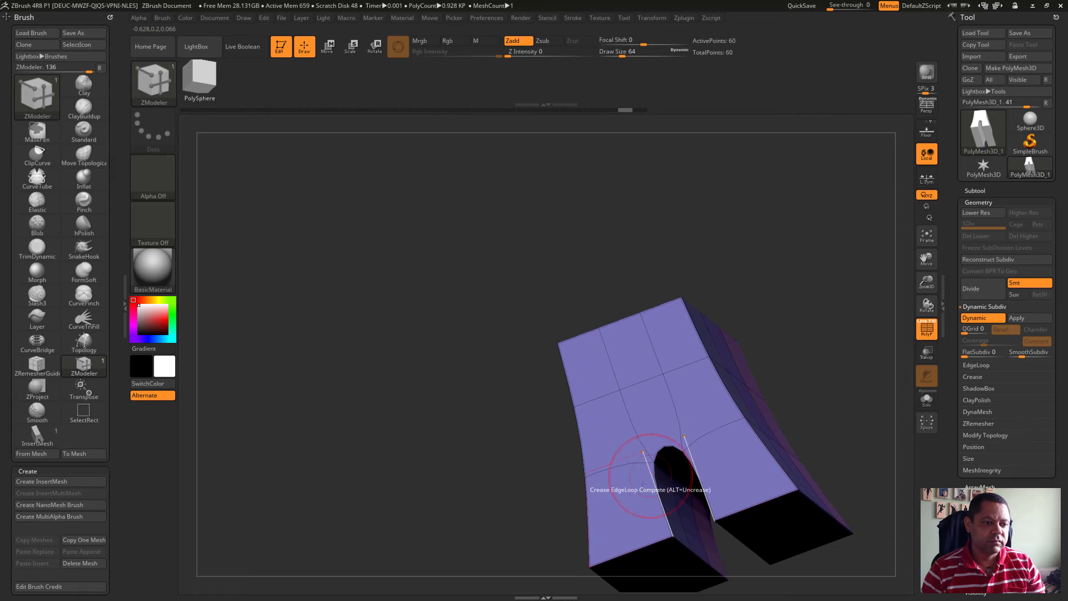
pyautogui.click(644, 547)
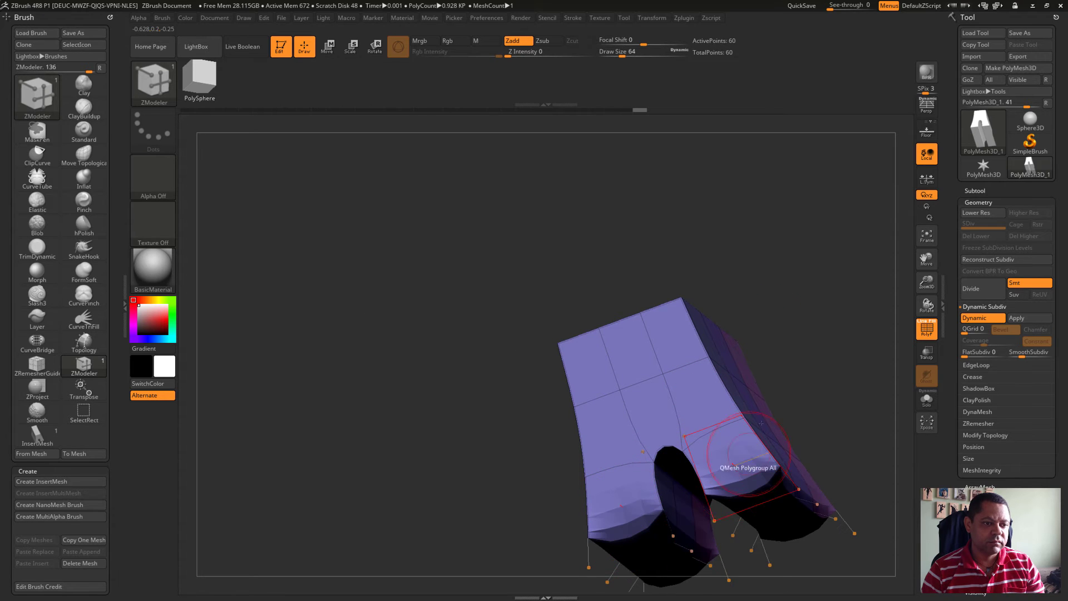
pyautogui.keyDown('alt'); pyautogui.moveTo(826, 362); pyautogui.dragTo(756, 180); pyautogui.keyUp('alt')
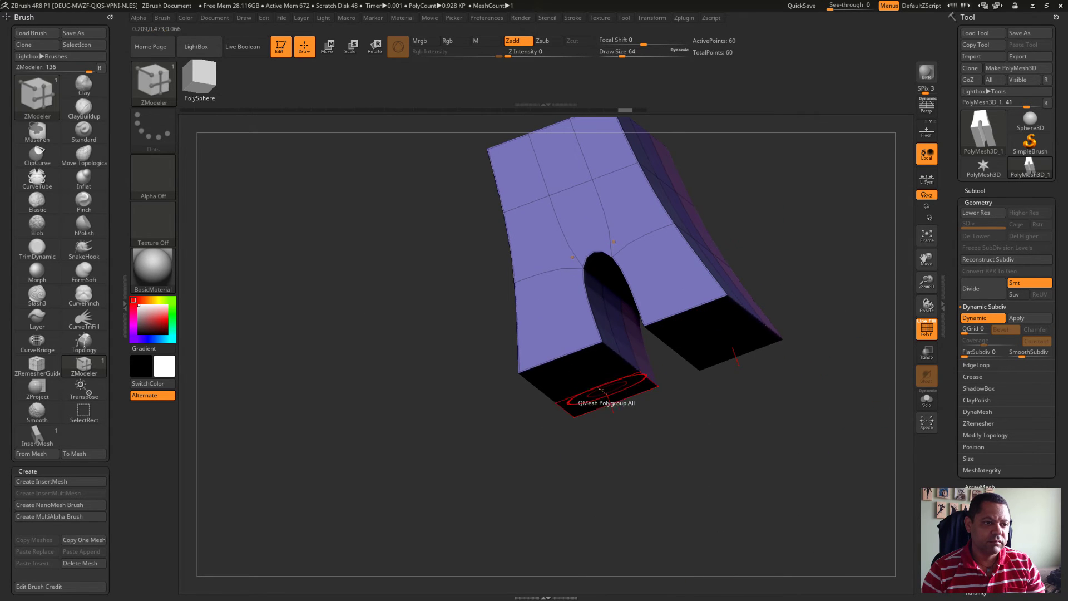
pyautogui.click(624, 361)
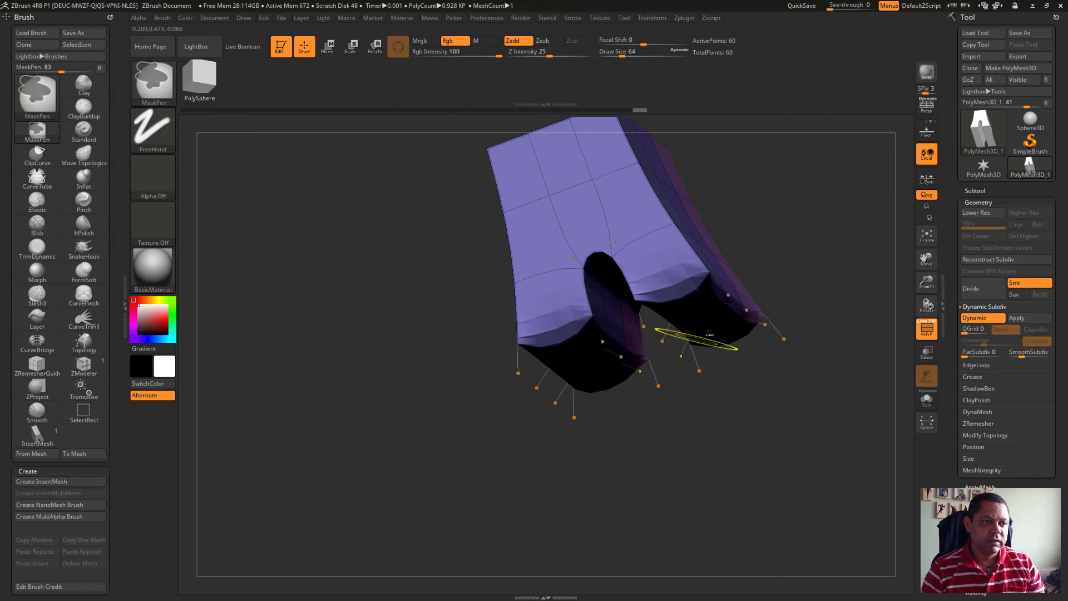
# Step: Switch ZModeler's edge action to Insert from a three-quarter view
pyautogui.moveTo(772, 264)
pyautogui.mouseDown()
pyautogui.moveTo(807, 511)
pyautogui.moveTo(750, 520)
pyautogui.mouseUp()
pyautogui.moveTo(737, 410); pyautogui.dragTo(719, 320)
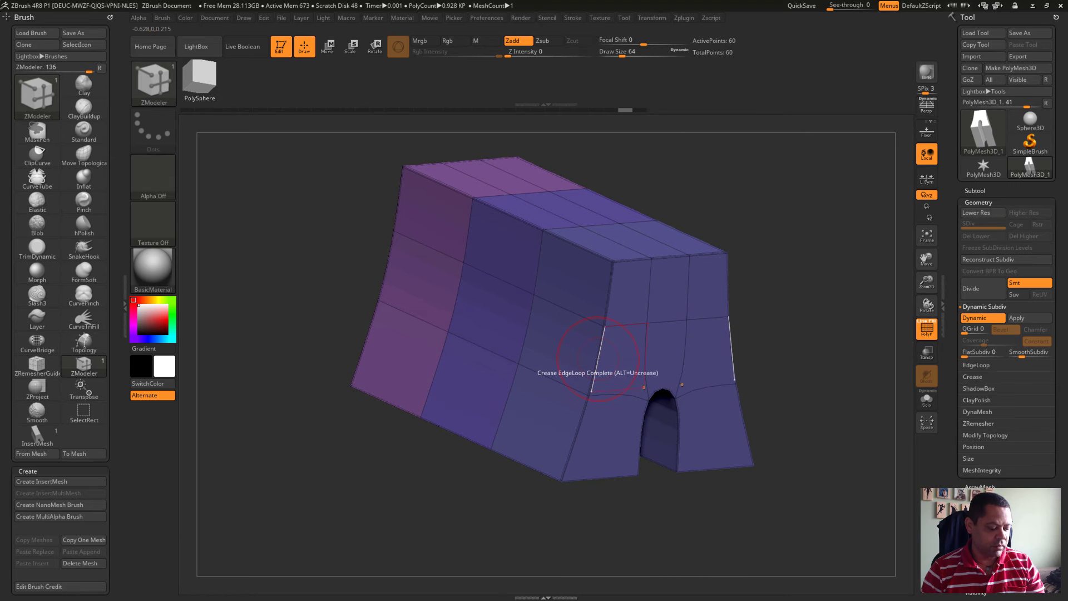
pyautogui.press('space')
pyautogui.click(593, 317)
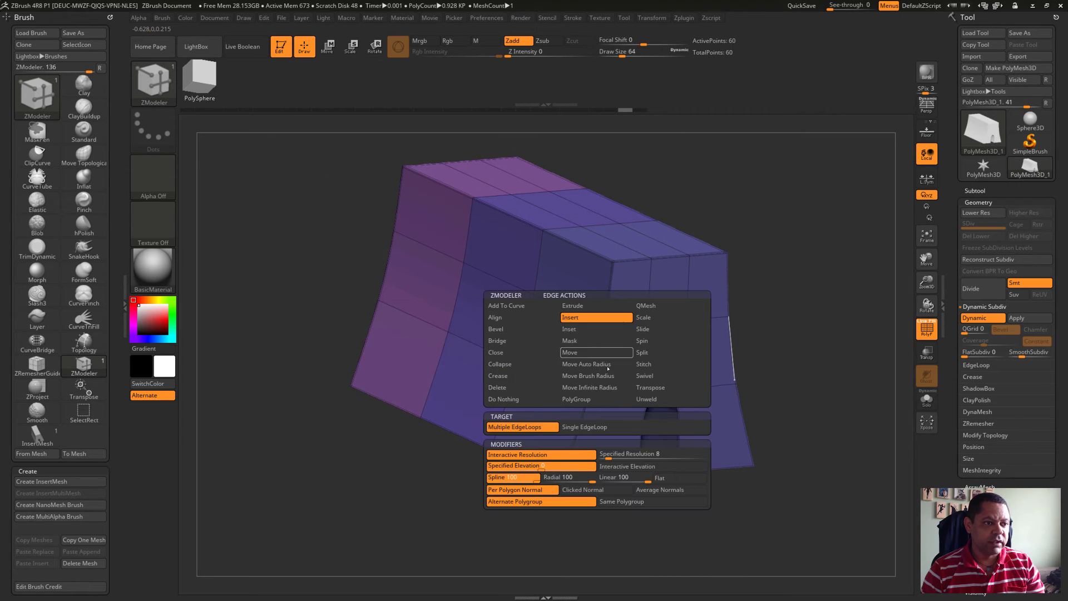
# Step: With Single EdgeLoop target, insert horizontal loops and a central vertical loop, reaching 100 points
pyautogui.click(590, 427)
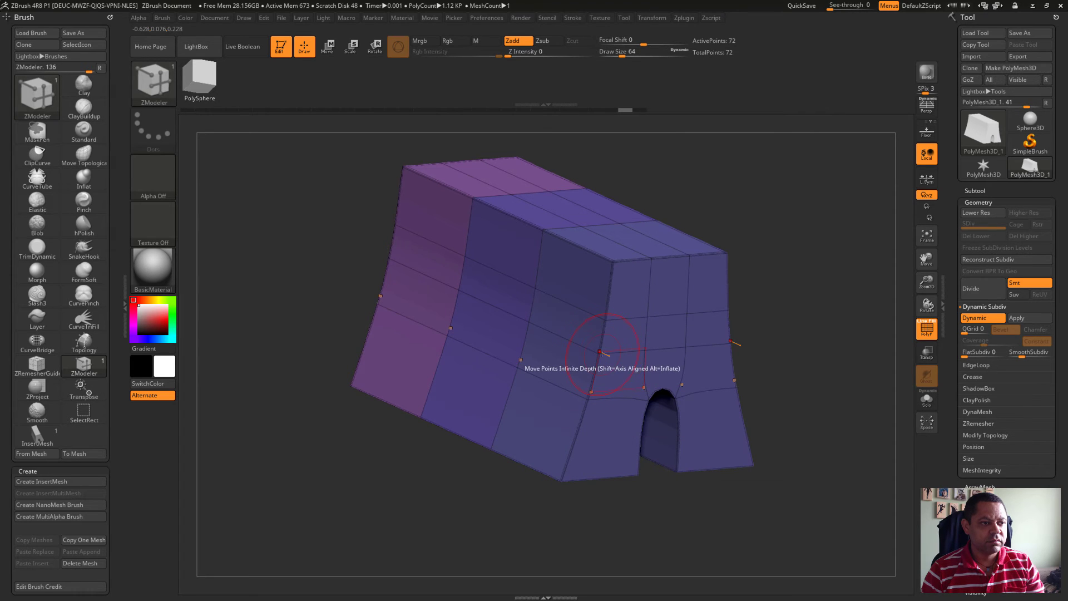
pyautogui.click(602, 350)
pyautogui.click(597, 361)
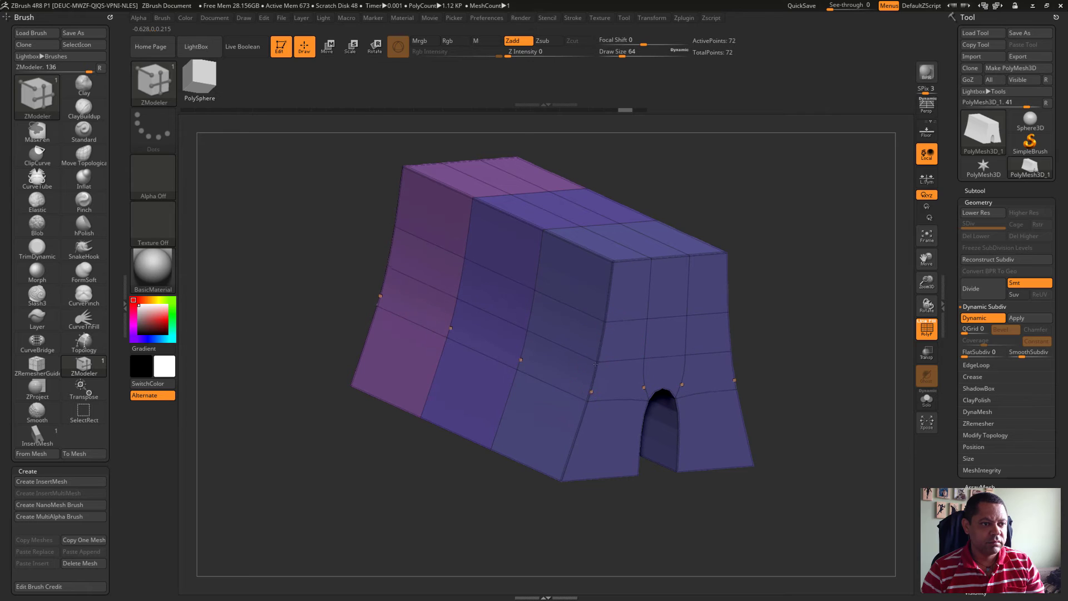
pyautogui.click(575, 453)
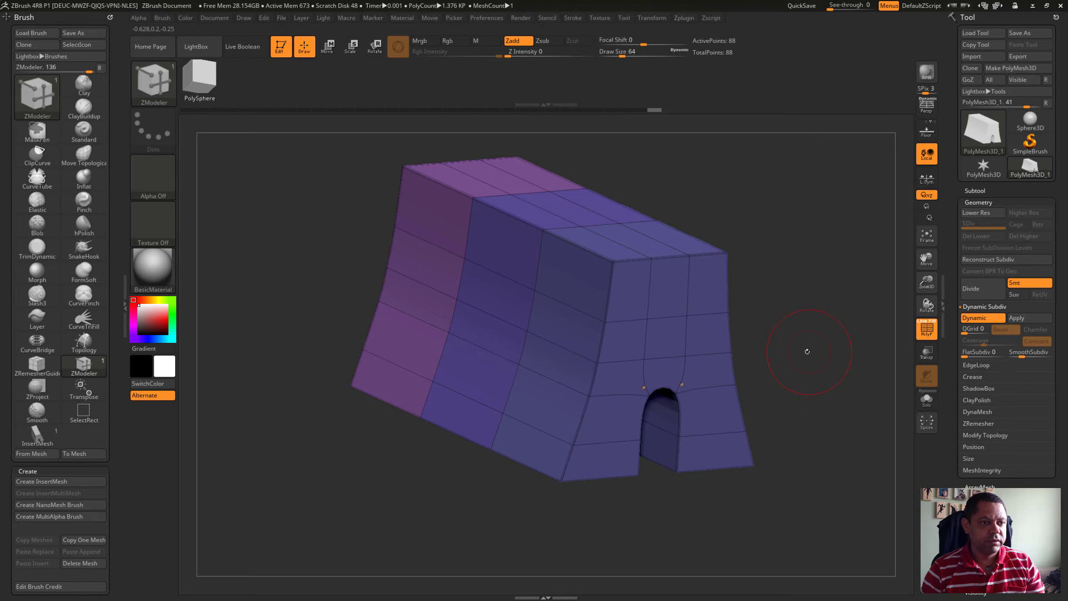
pyautogui.moveTo(805, 350)
pyautogui.mouseDown()
pyautogui.moveTo(678, 173)
pyautogui.moveTo(734, 211)
pyautogui.mouseUp()
pyautogui.click(673, 321)
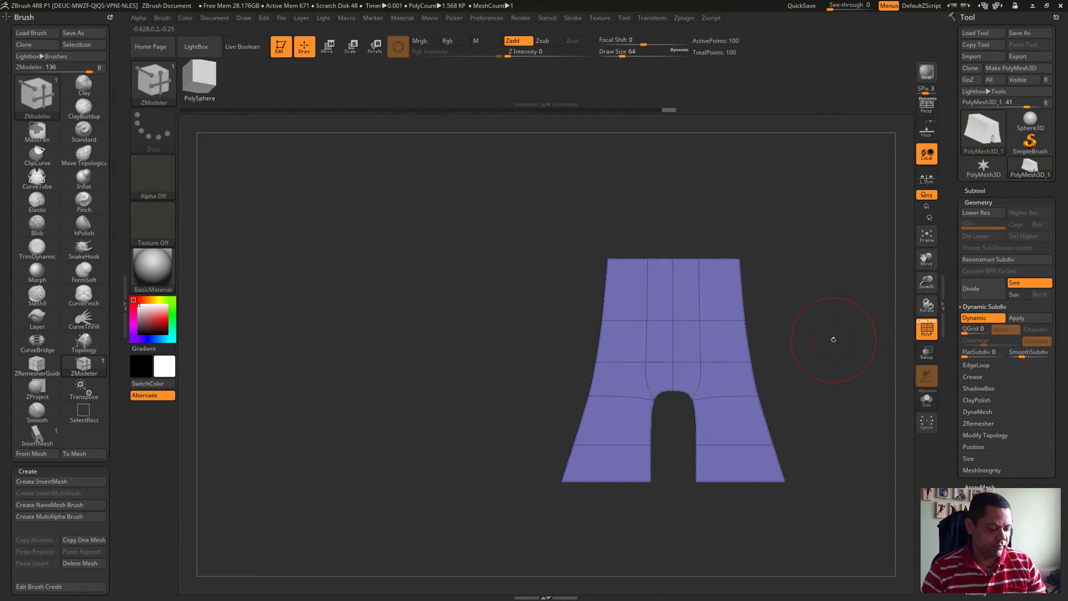
# Step: Set Draw Size to 1 and switch to the InsertMesh brush
pyautogui.press('space')
pyautogui.moveTo(831, 328)
pyautogui.mouseDown()
pyautogui.moveTo(817, 278)
pyautogui.moveTo(729, 316)
pyautogui.mouseUp()
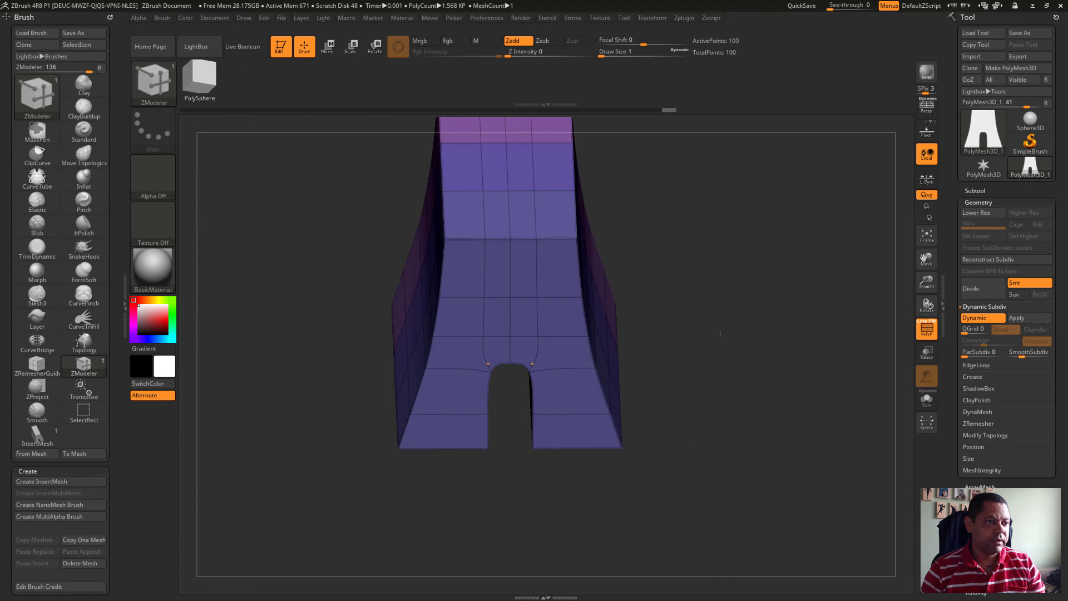
pyautogui.moveTo(746, 272); pyautogui.dragTo(573, 256)
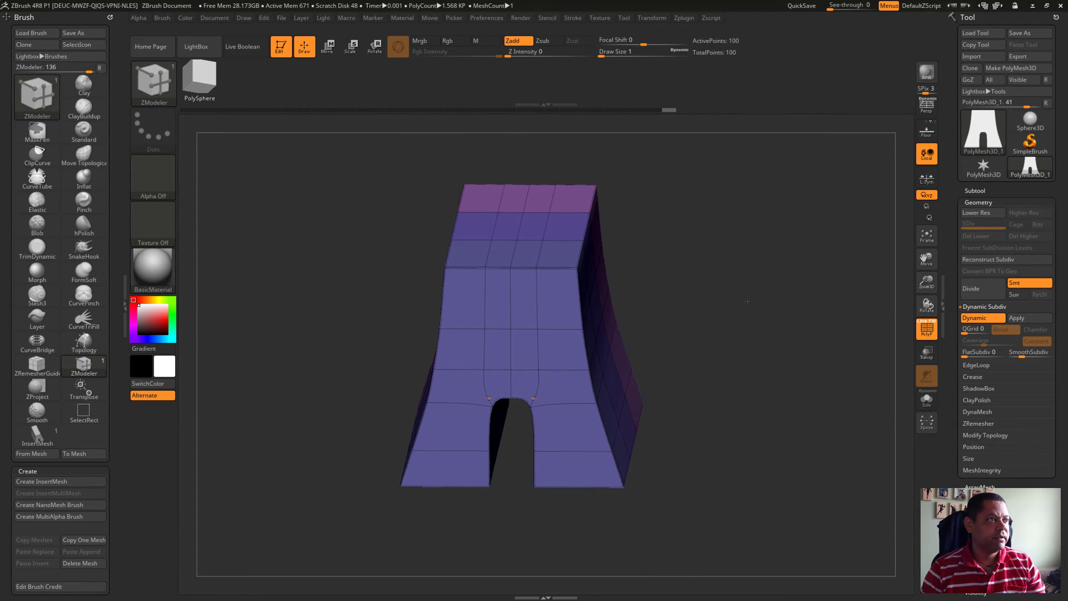
pyautogui.click(154, 82)
pyautogui.click(356, 344)
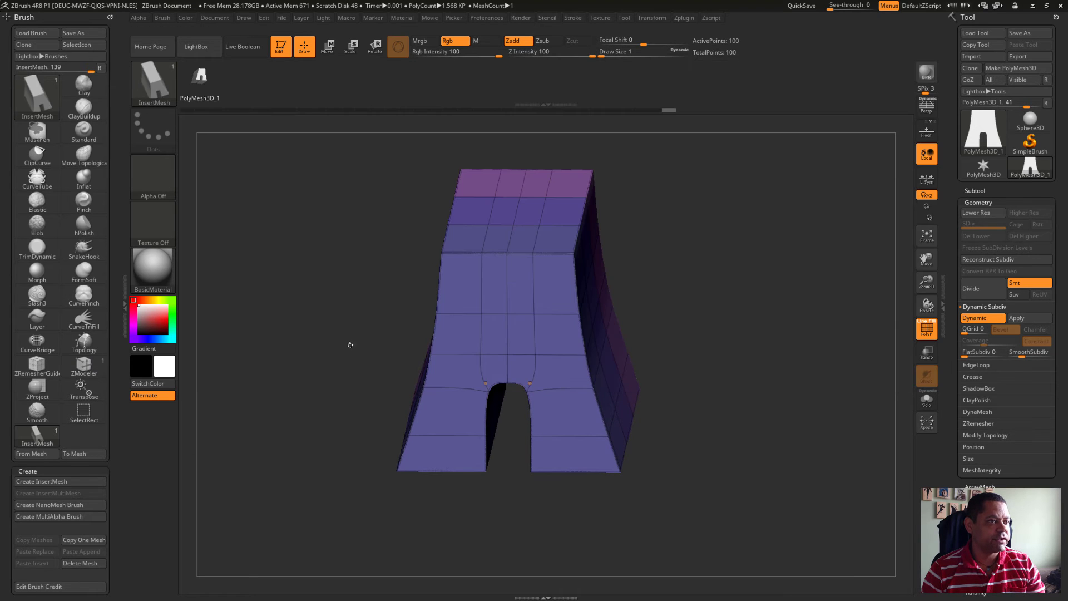
# Step: Append the 100-point pants to the InsertMesh brush and dismiss the note
pyautogui.moveTo(297, 340); pyautogui.dragTo(126, 438)
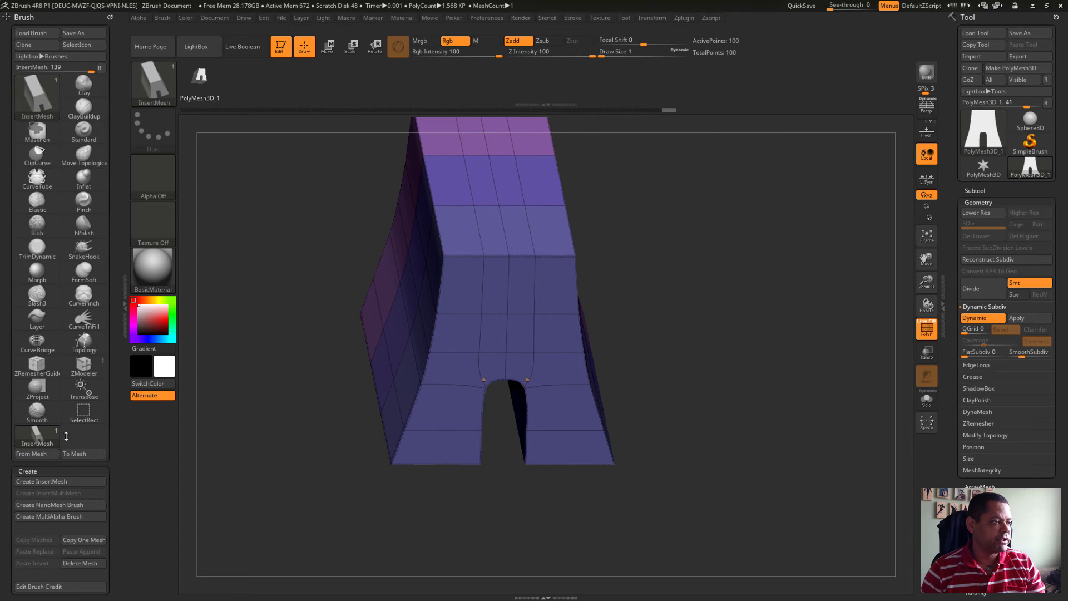
pyautogui.click(51, 482)
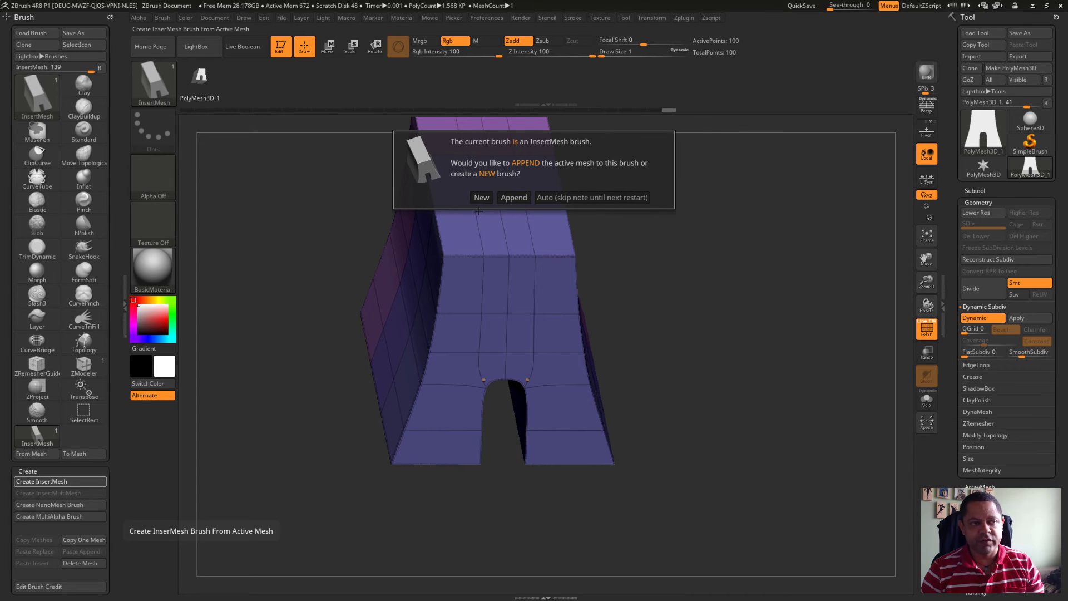
pyautogui.click(514, 197)
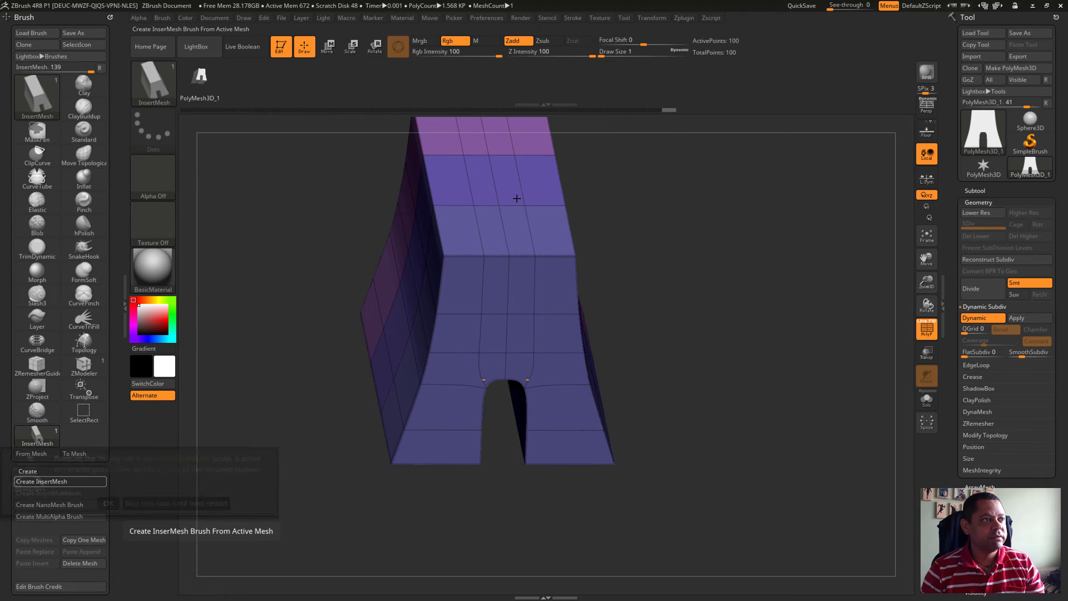
pyautogui.click(143, 504)
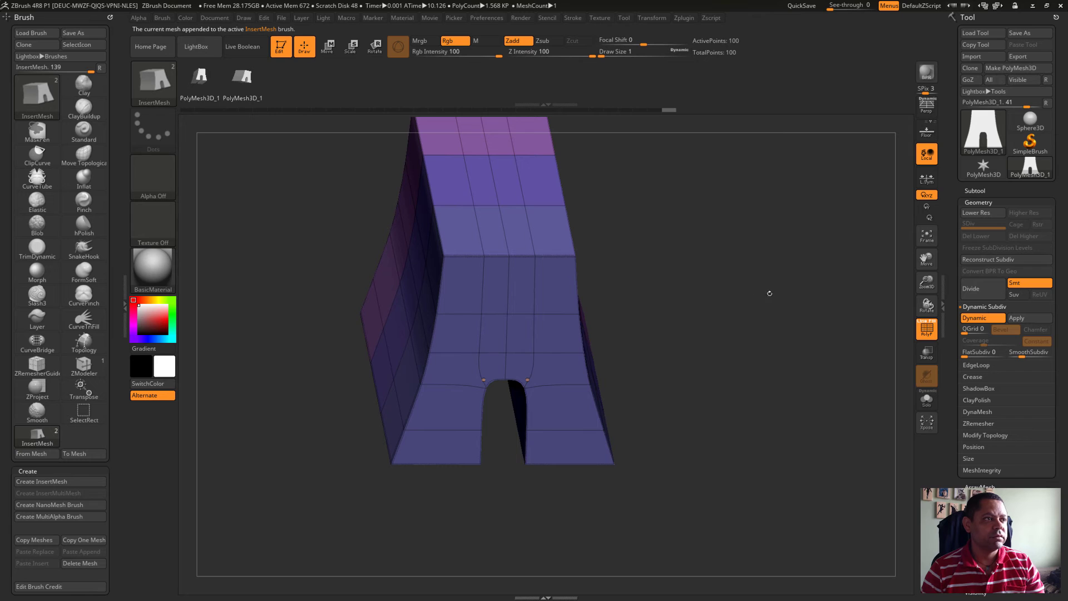
pyautogui.moveTo(769, 293); pyautogui.dragTo(220, 93)
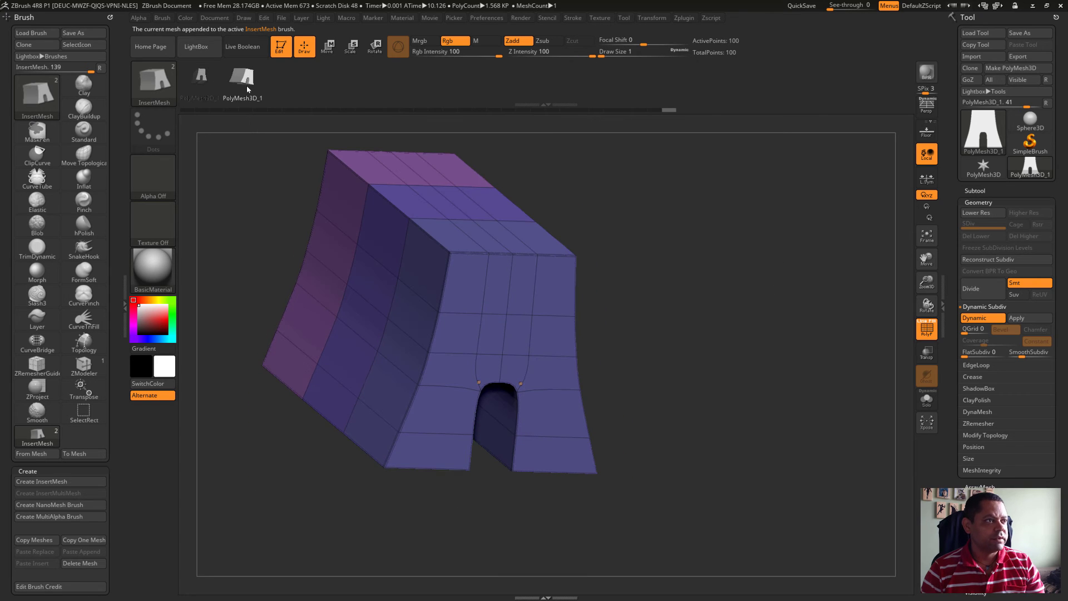
pyautogui.moveTo(502, 310); pyautogui.dragTo(514, 311)
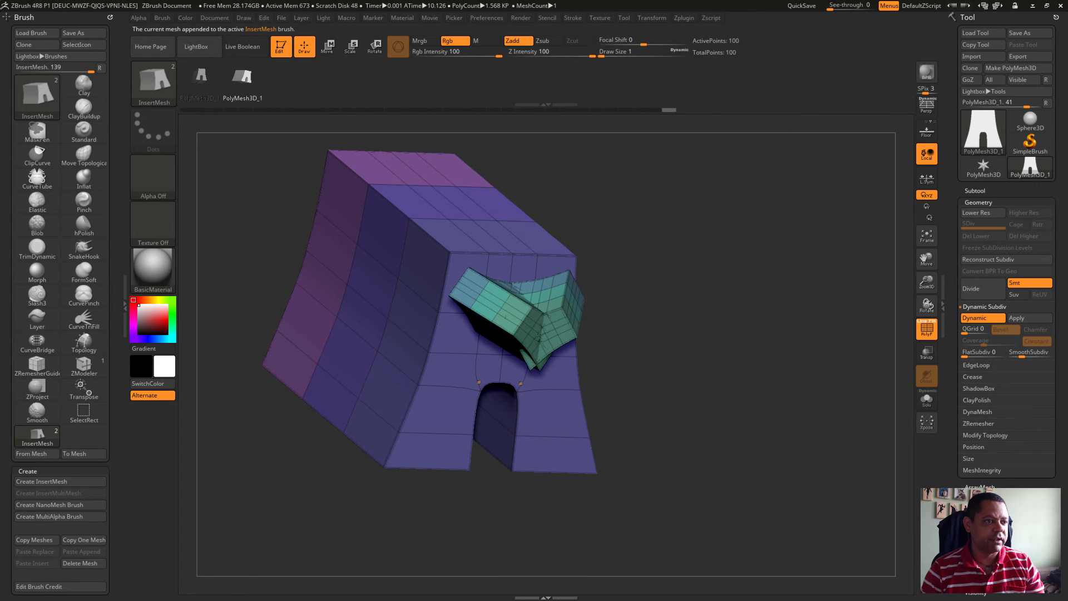
pyautogui.moveTo(359, 275); pyautogui.dragTo(597, 208)
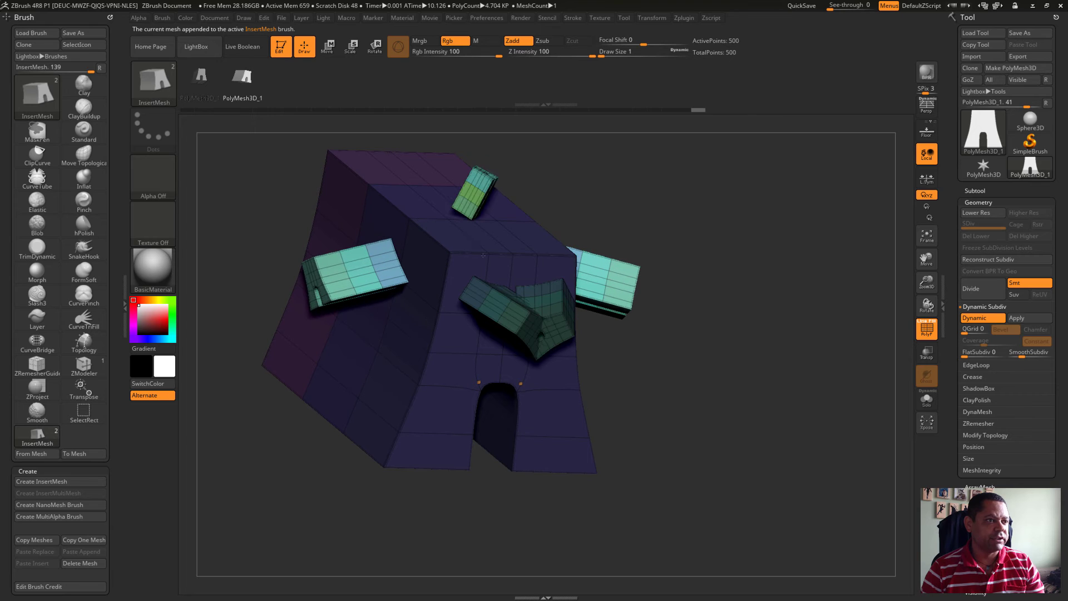
pyautogui.hotkey('ctrl', 'z')
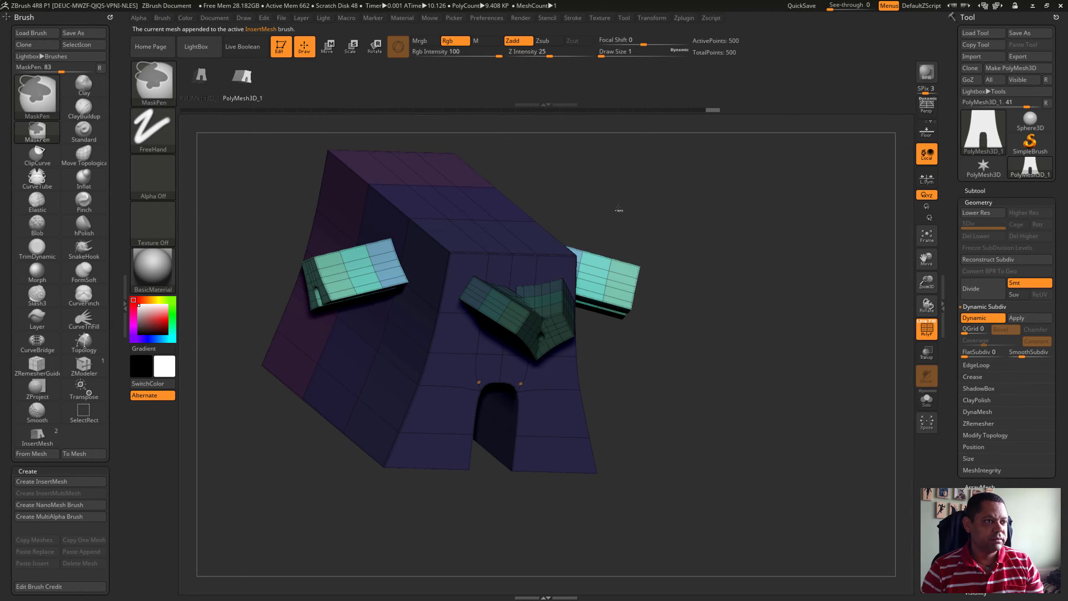
pyautogui.hotkey('ctrl', 'z')
pyautogui.hotkey('ctrl', 'z')
pyautogui.moveTo(749, 343)
pyautogui.mouseDown()
pyautogui.moveTo(719, 288)
pyautogui.moveTo(751, 226)
pyautogui.moveTo(737, 454)
pyautogui.mouseUp()
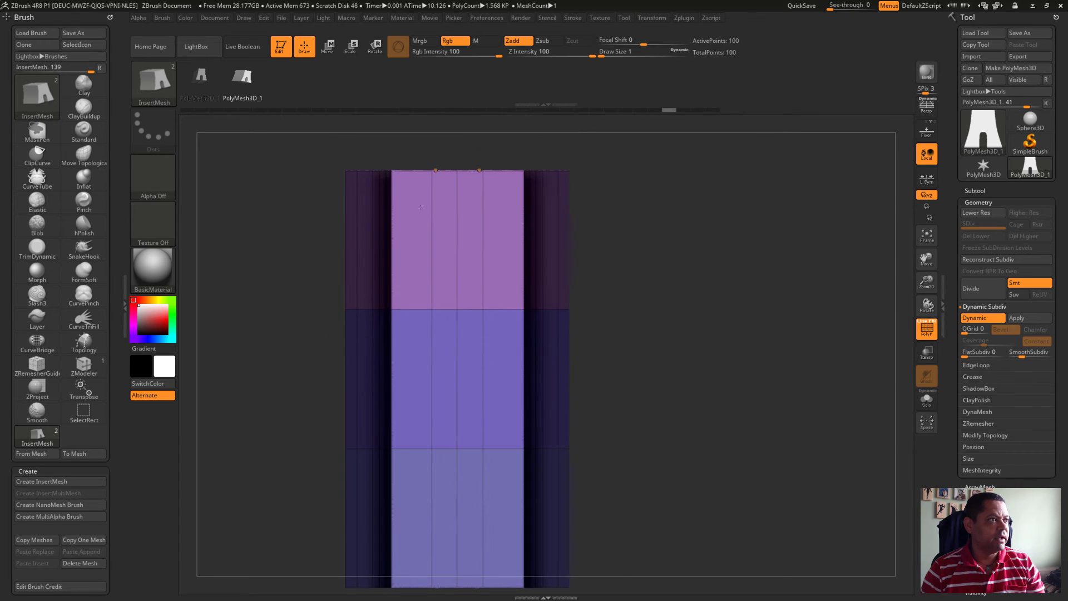
# Step: Dock the Stroke palette above the brushes and turn on Curve Mode under Curve
pyautogui.click(574, 19)
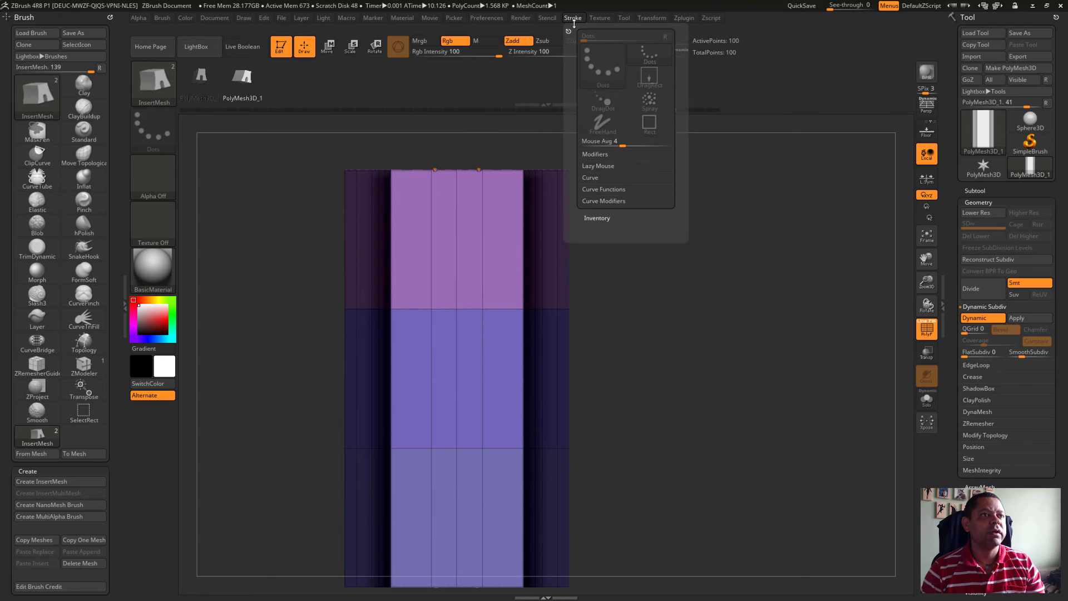
pyautogui.moveTo(568, 31); pyautogui.dragTo(56, 33)
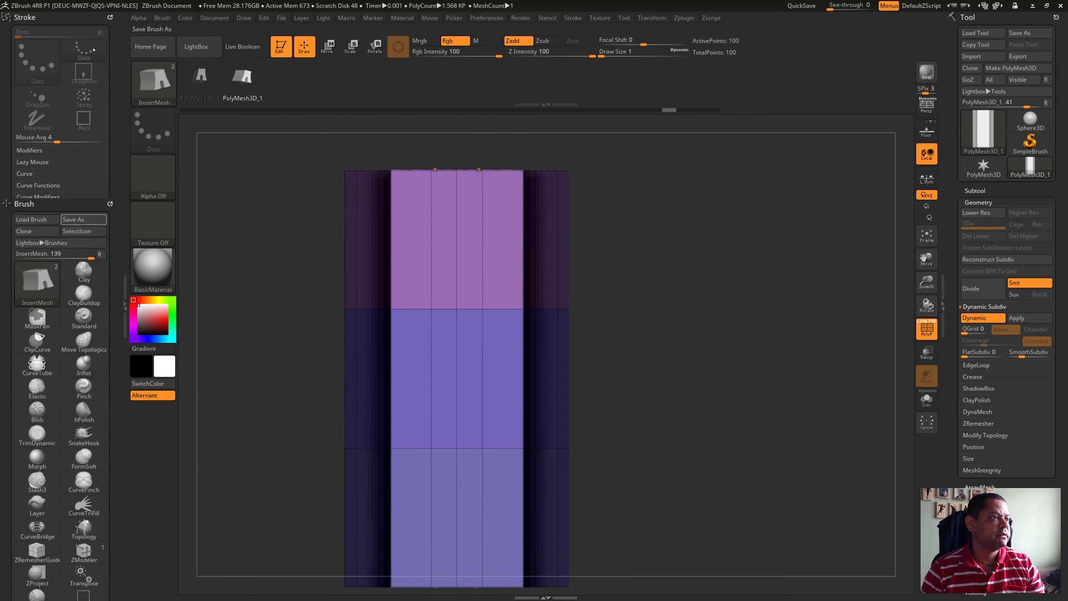
pyautogui.click(25, 174)
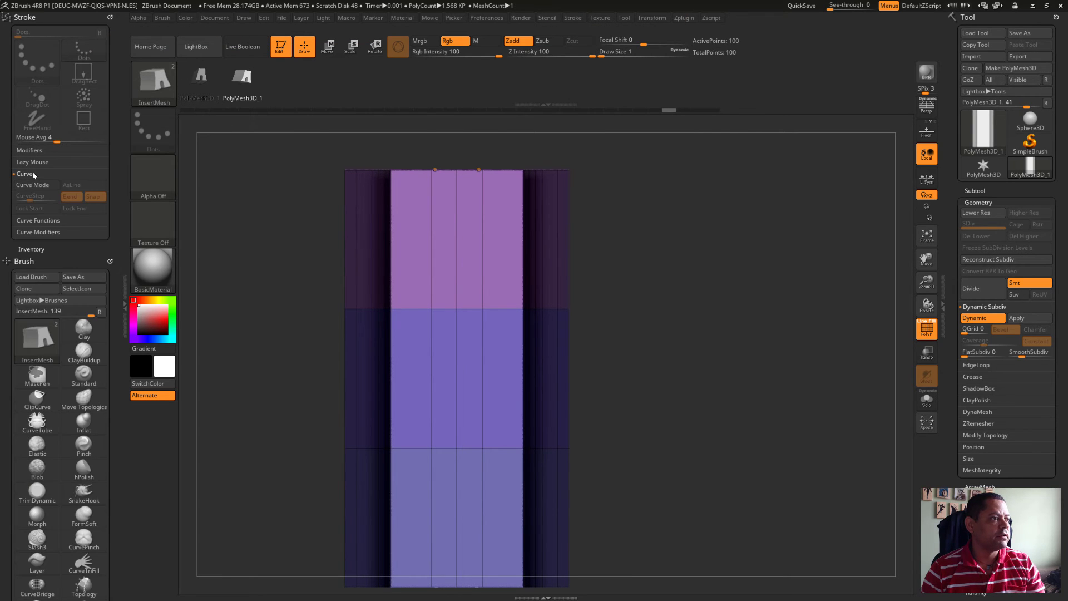
pyautogui.click(35, 184)
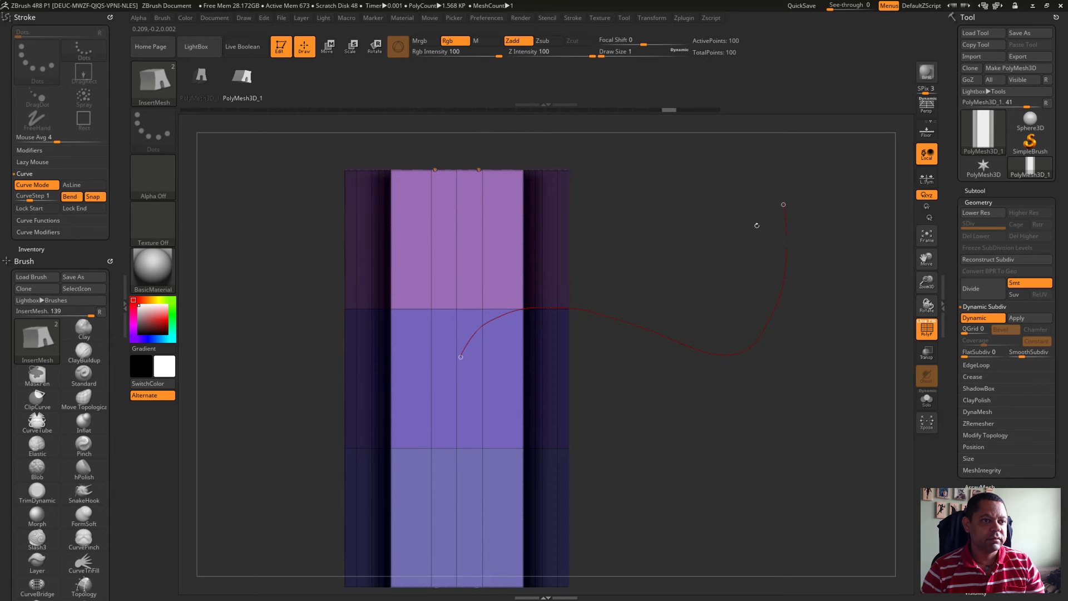
# Step: Test curve strokes at draw size 68, undo them, and turn off dynamic smoothing on the column
pyautogui.moveTo(756, 225); pyautogui.dragTo(751, 242)
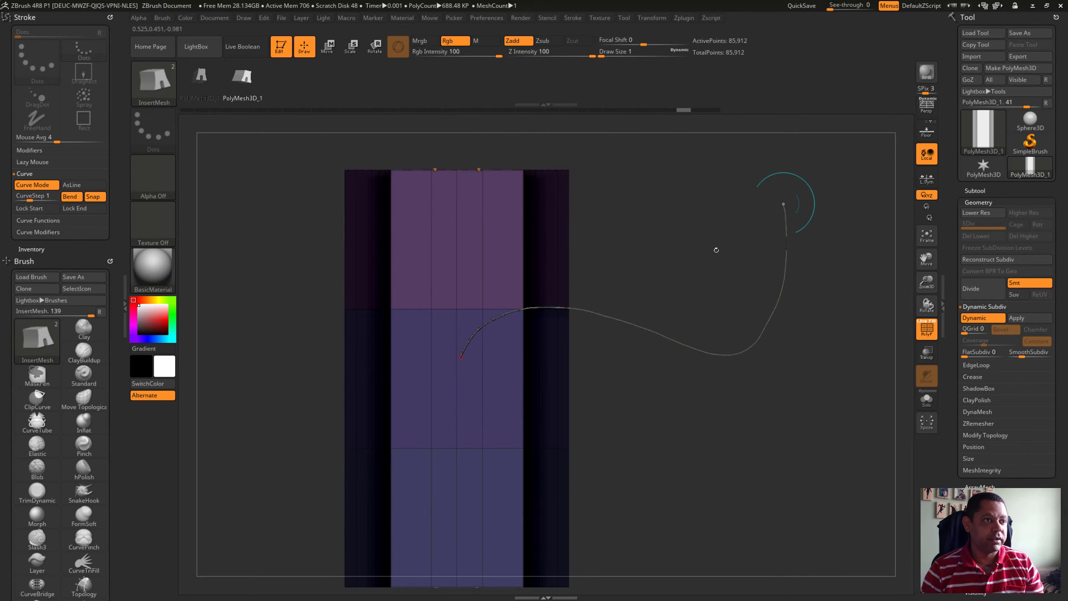
pyautogui.hotkey('ctrl', 'z')
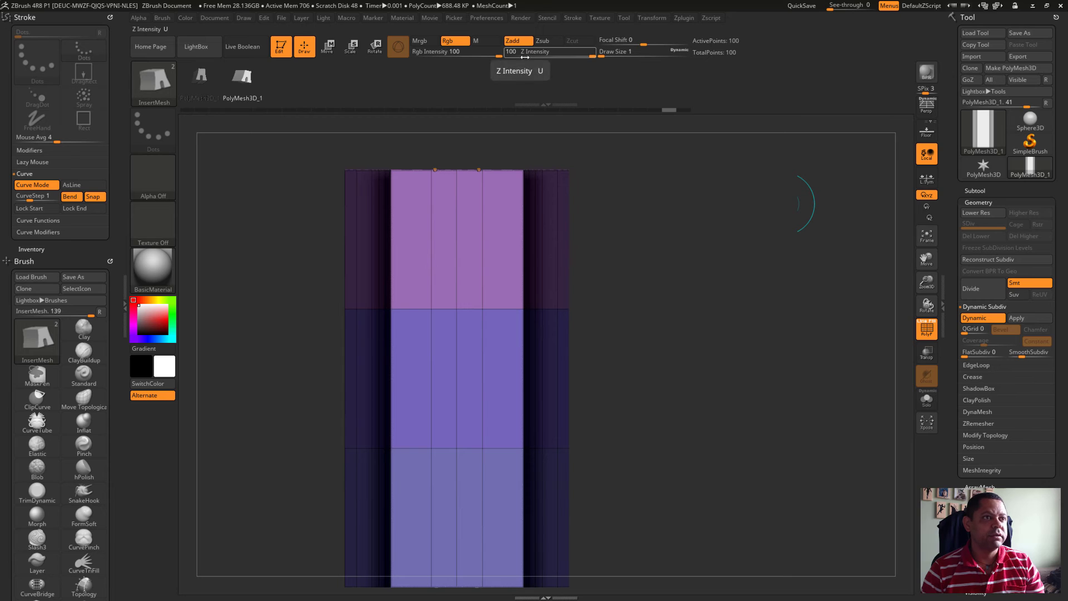
pyautogui.moveTo(610, 54); pyautogui.dragTo(623, 54)
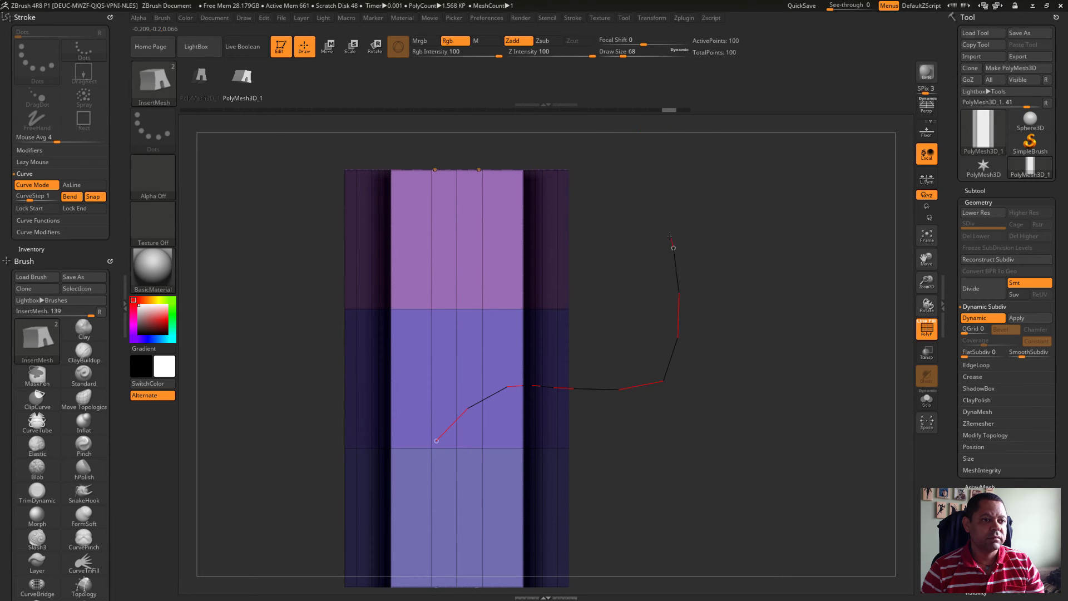
pyautogui.moveTo(671, 238); pyautogui.dragTo(673, 245)
pyautogui.moveTo(810, 345)
pyautogui.mouseDown()
pyautogui.moveTo(768, 289)
pyautogui.moveTo(832, 361)
pyautogui.mouseUp()
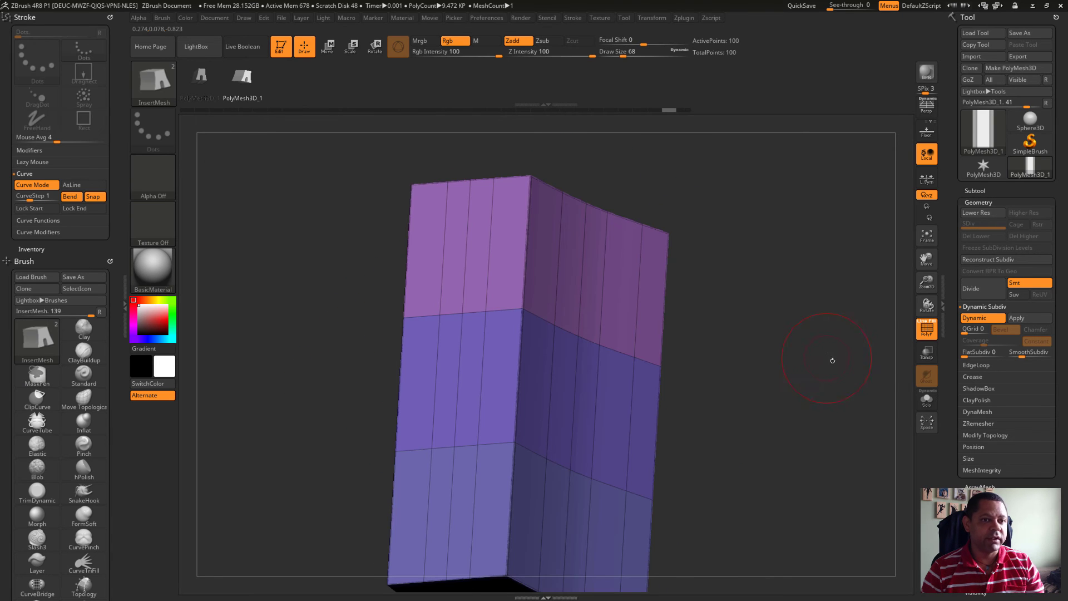
pyautogui.click(983, 318)
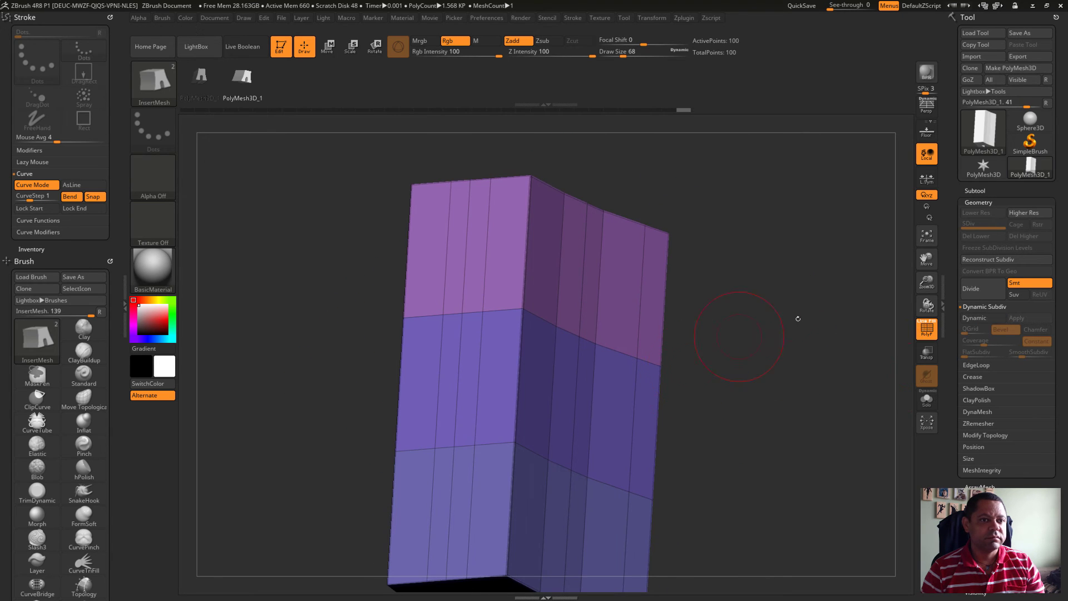
pyautogui.moveTo(797, 319); pyautogui.dragTo(656, 372)
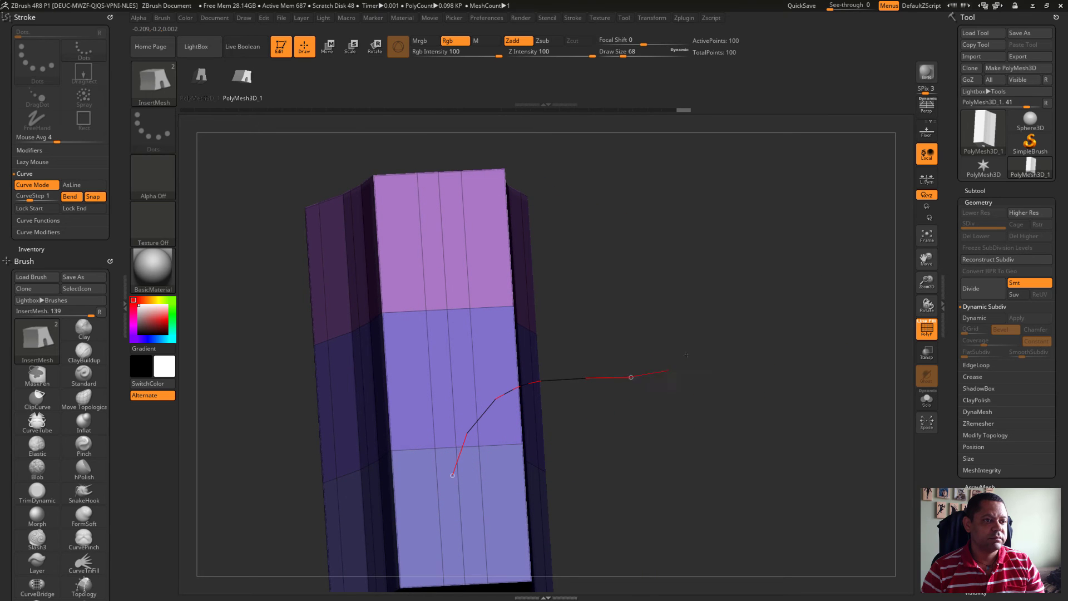
# Step: At draw size 35, draw a curved chain of inserted pant pieces across the column
pyautogui.moveTo(453, 475); pyautogui.dragTo(452, 475)
pyautogui.moveTo(779, 211)
pyautogui.mouseDown()
pyautogui.moveTo(789, 274)
pyautogui.moveTo(833, 339)
pyautogui.mouseUp()
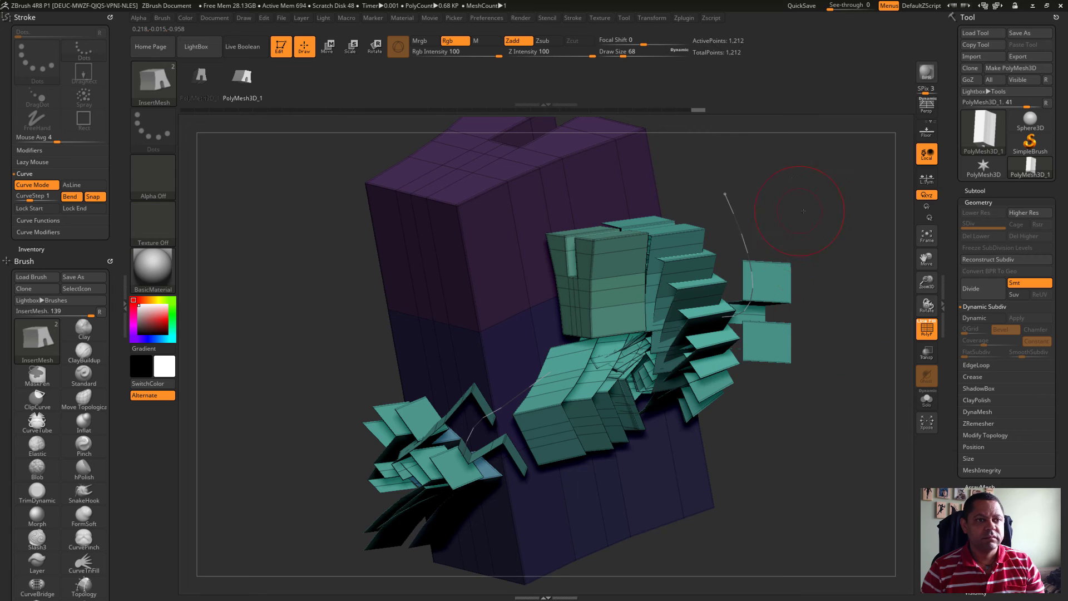
pyautogui.hotkey('ctrl', 'z')
pyautogui.hotkey('ctrl', 'z')
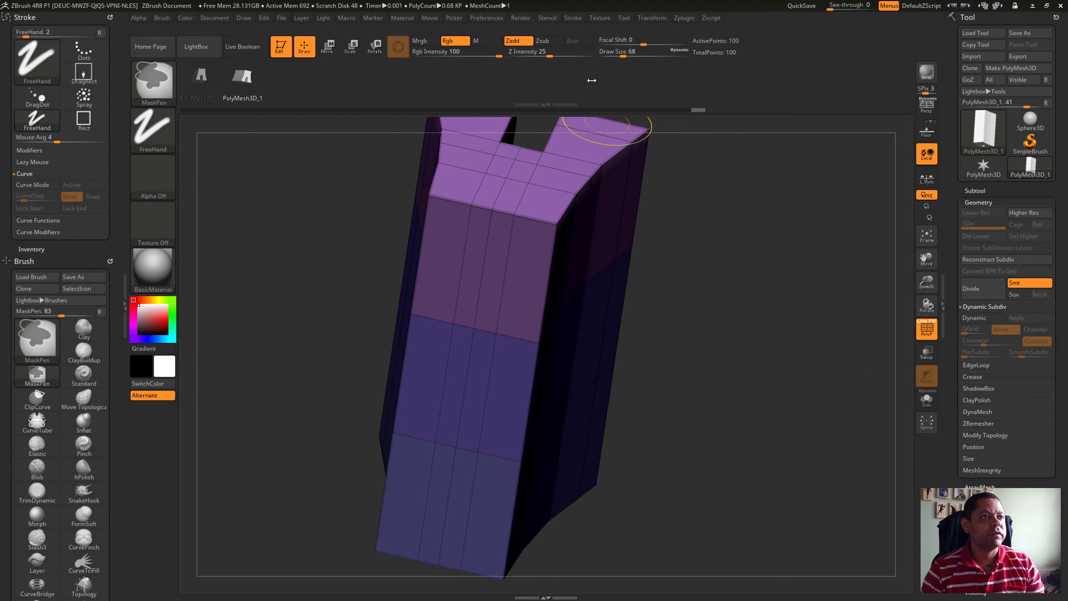
pyautogui.moveTo(759, 284)
pyautogui.mouseDown()
pyautogui.moveTo(768, 267)
pyautogui.moveTo(755, 267)
pyautogui.mouseUp()
pyautogui.press('s')
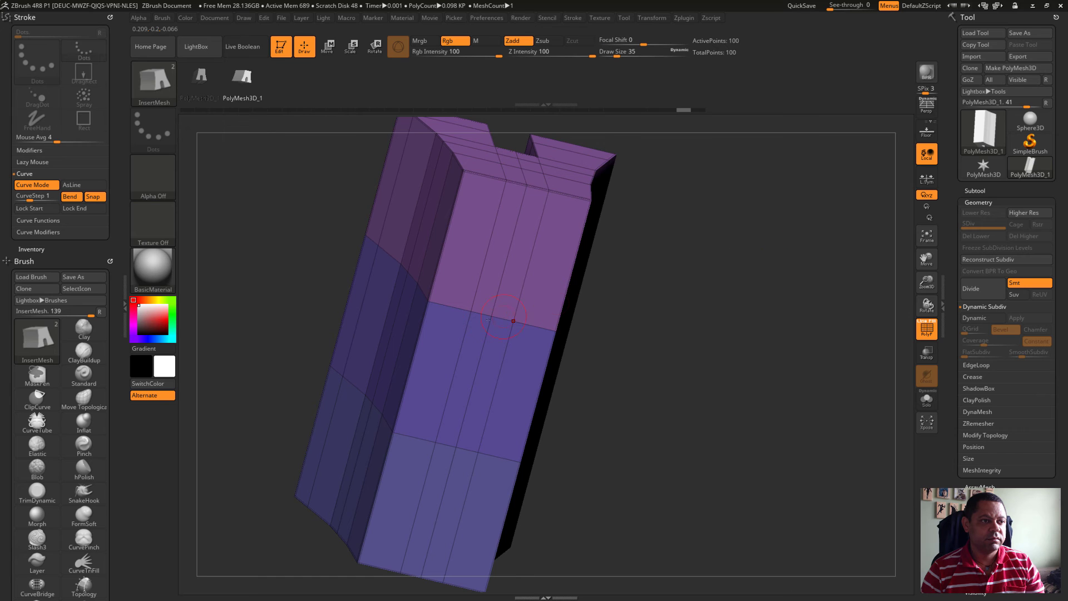
pyautogui.moveTo(764, 313); pyautogui.dragTo(781, 239)
pyautogui.moveTo(818, 391); pyautogui.dragTo(801, 342)
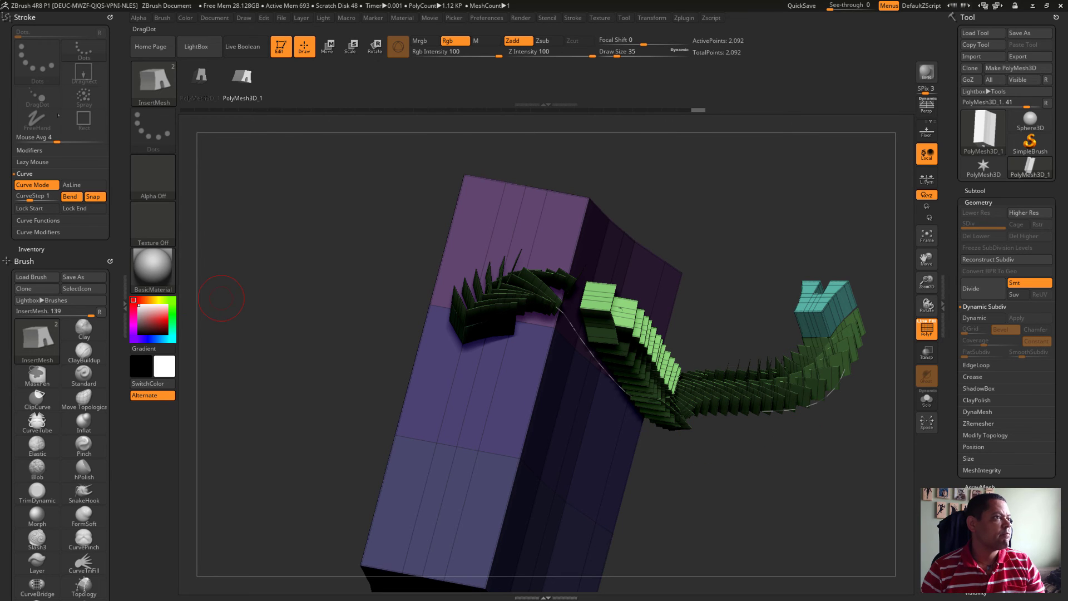
pyautogui.moveTo(112, 154)
pyautogui.mouseDown()
pyautogui.moveTo(127, 491)
pyautogui.moveTo(119, 412)
pyautogui.mouseUp()
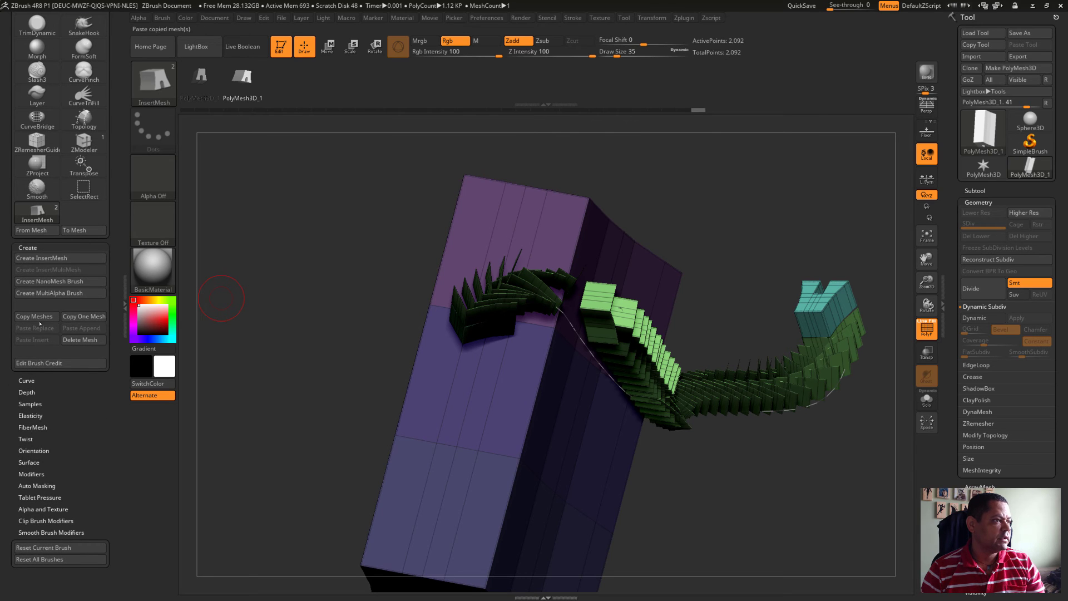
# Step: Turn on Weld Points in Brush > Modifiers and redraw the strand as a smooth welded green band
pyautogui.click(39, 471)
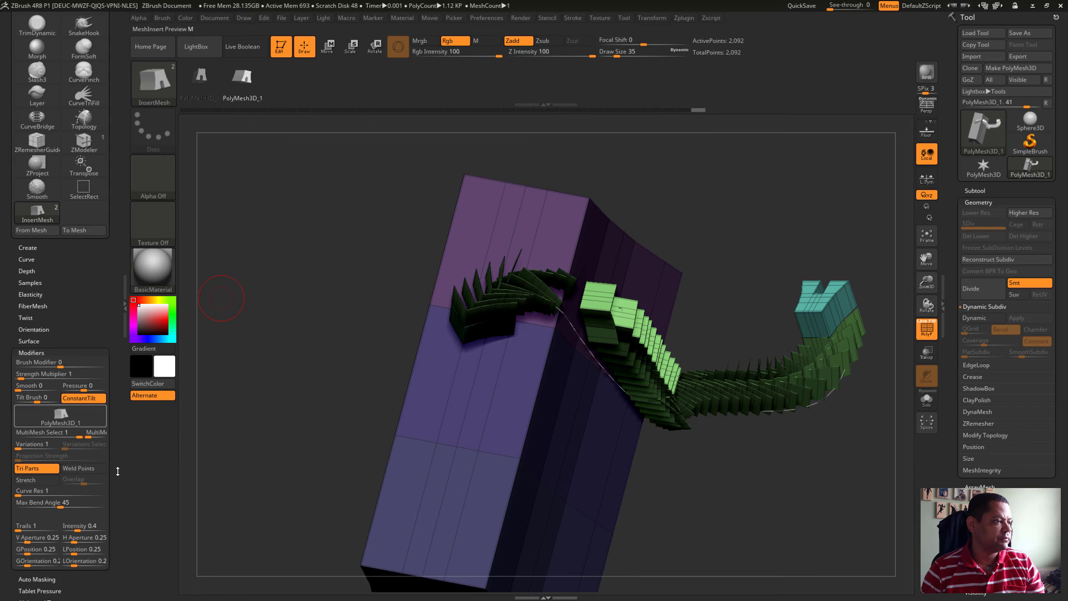
pyautogui.click(78, 468)
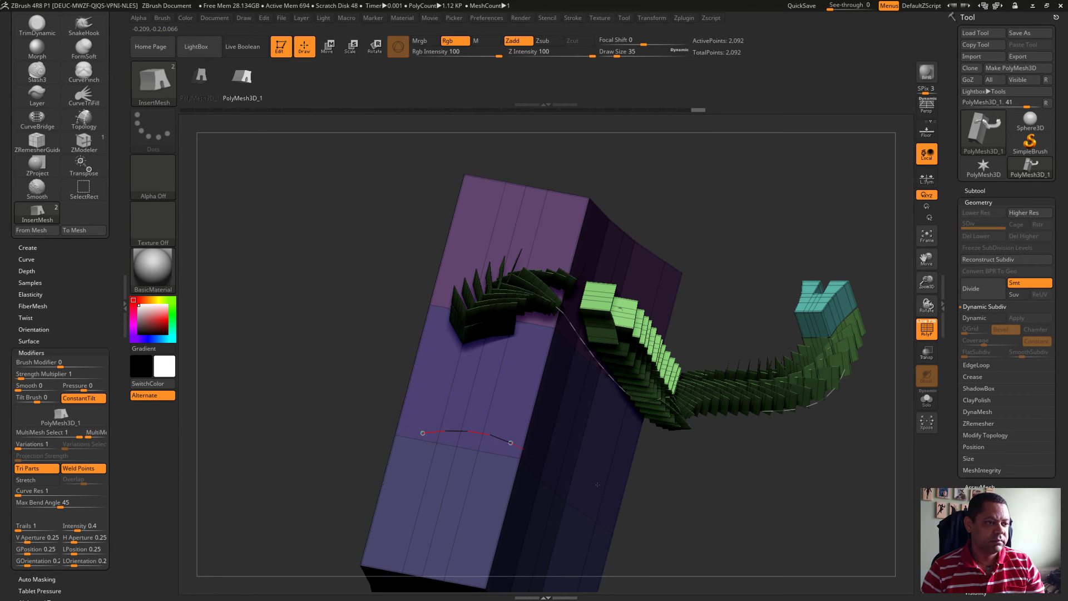
pyautogui.moveTo(715, 362)
pyautogui.mouseDown()
pyautogui.moveTo(743, 286)
pyautogui.moveTo(777, 334)
pyautogui.moveTo(761, 421)
pyautogui.moveTo(769, 357)
pyautogui.moveTo(584, 351)
pyautogui.mouseUp()
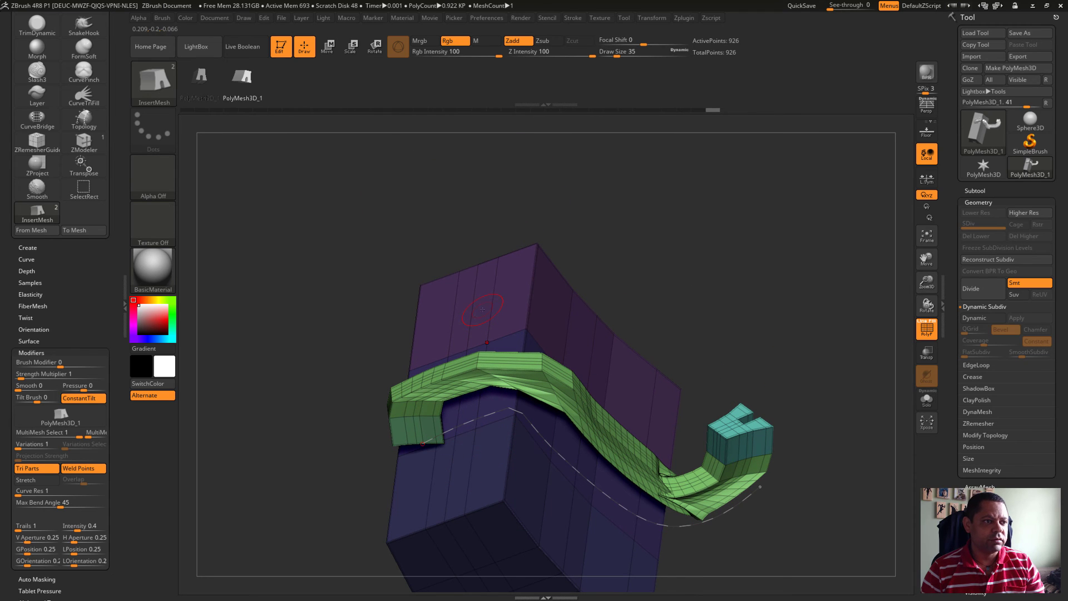
pyautogui.moveTo(678, 184); pyautogui.dragTo(679, 189)
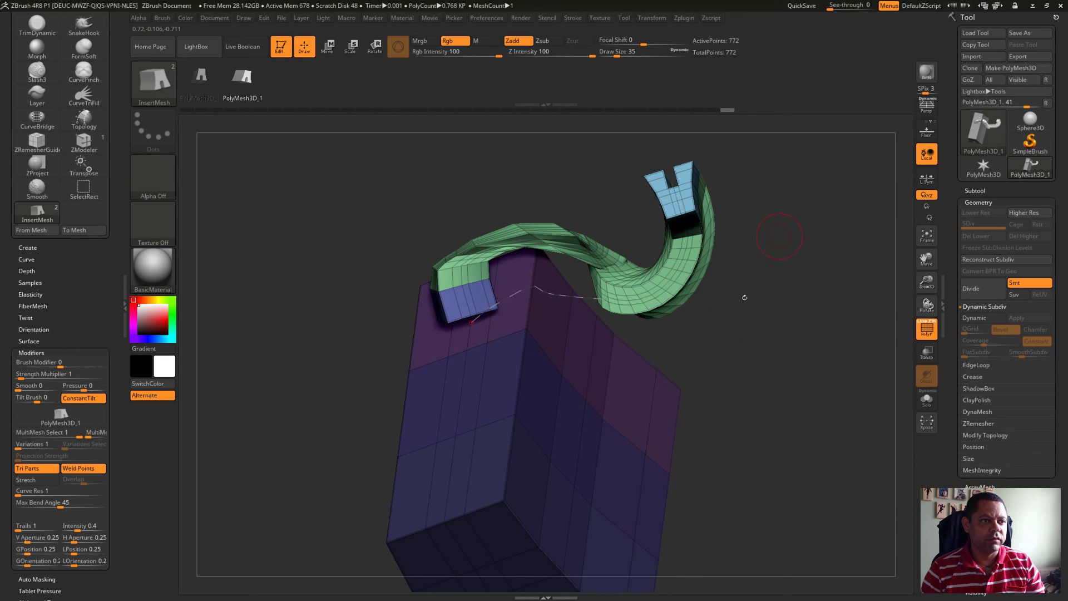
pyautogui.moveTo(653, 356); pyautogui.dragTo(654, 357)
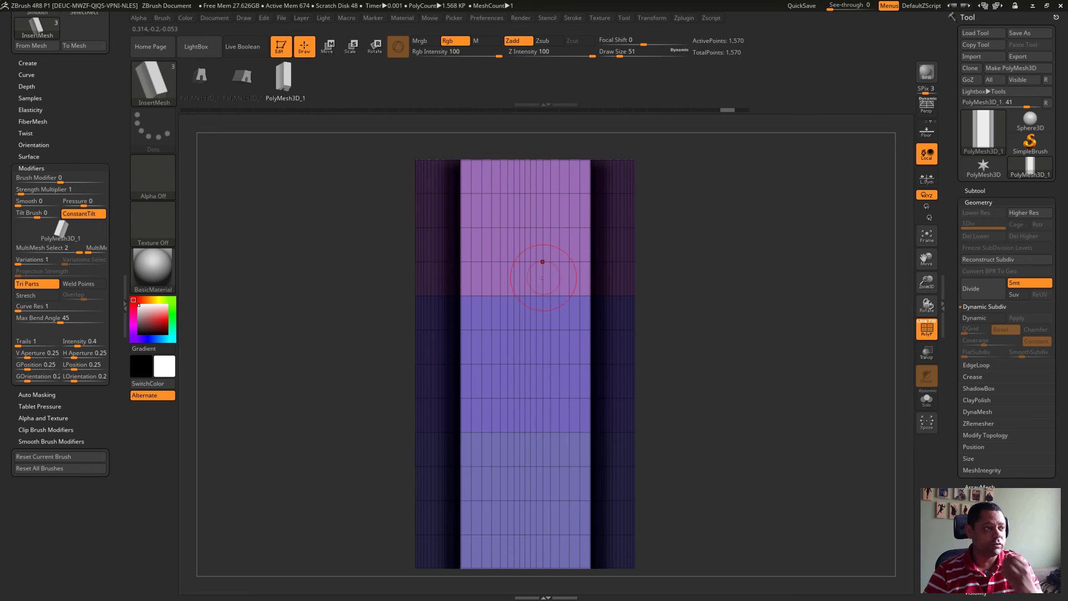
# Step: Draw a pink segmented tube across the column with the new stick InsertMesh brush in curve mode
pyautogui.moveTo(119, 195); pyautogui.dragTo(120, 249)
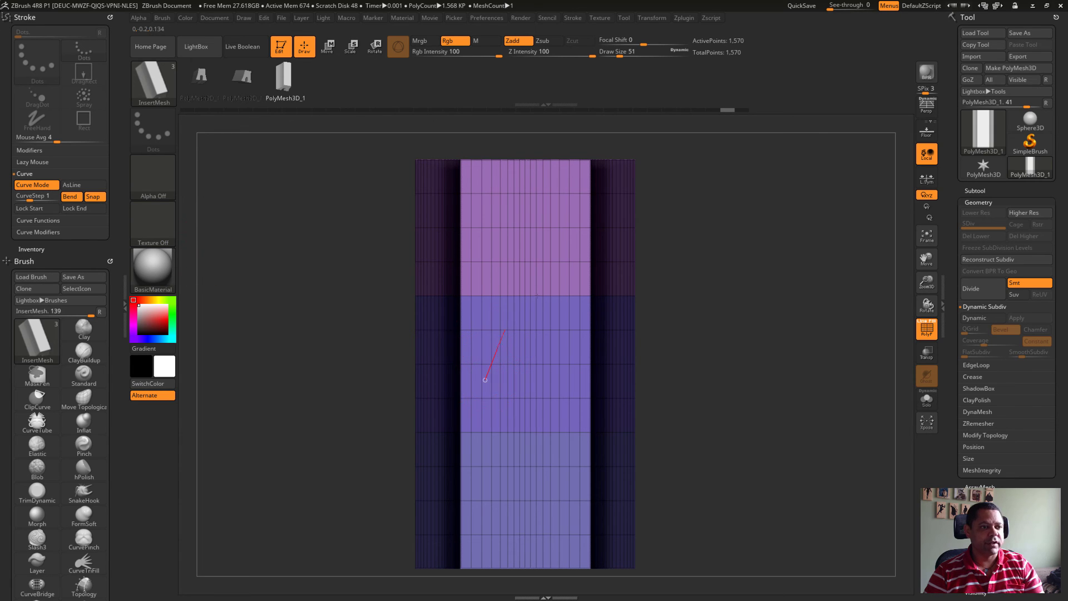
pyautogui.moveTo(808, 203); pyautogui.dragTo(812, 203)
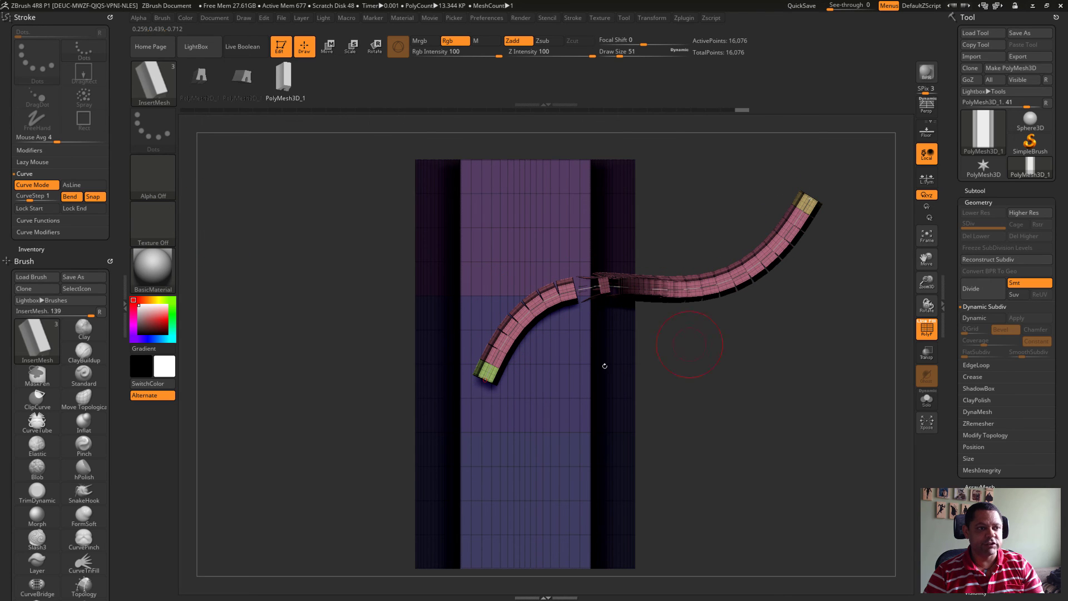
pyautogui.scroll(-3, 68, 362)
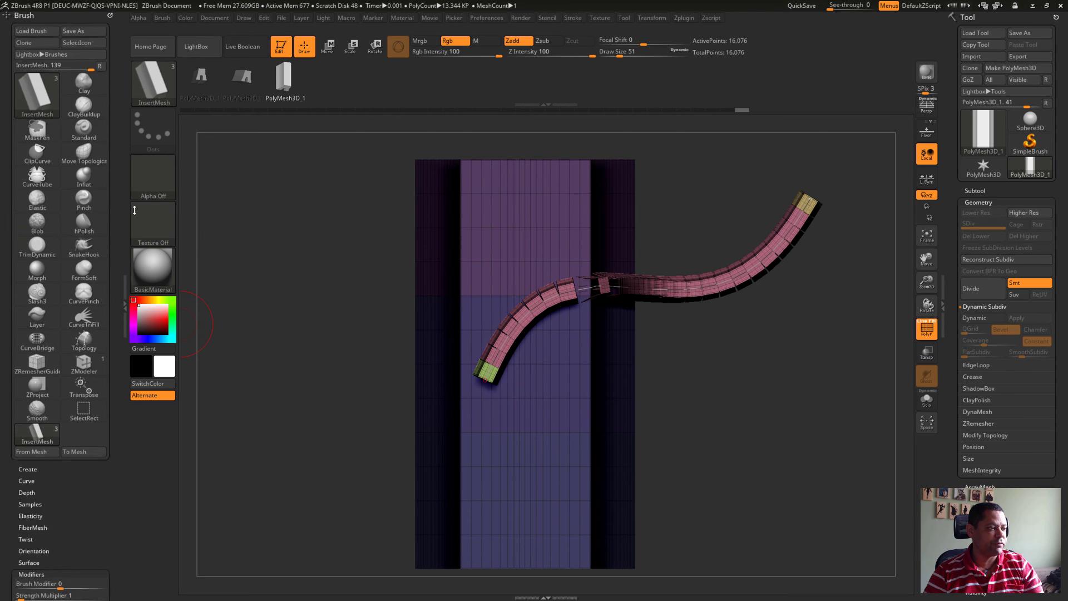
pyautogui.scroll(-3, 68, 361)
pyautogui.scroll(-3, 69, 361)
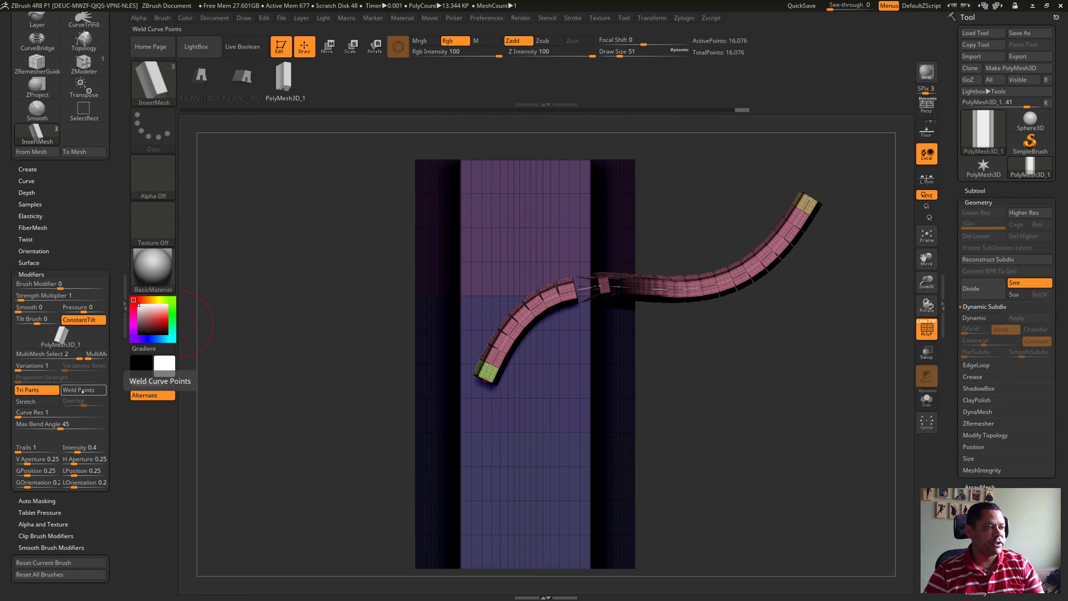
# Step: Enable Weld Points and draw welded green tube curves, undoing the unwanted S-shaped one
pyautogui.click(83, 391)
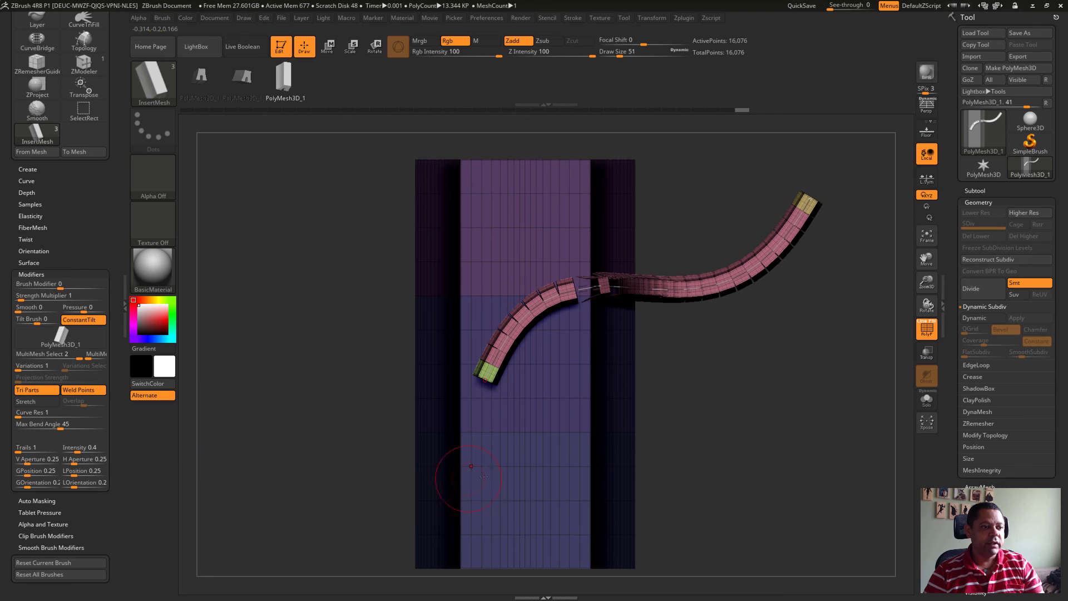
pyautogui.moveTo(799, 295); pyautogui.dragTo(799, 296)
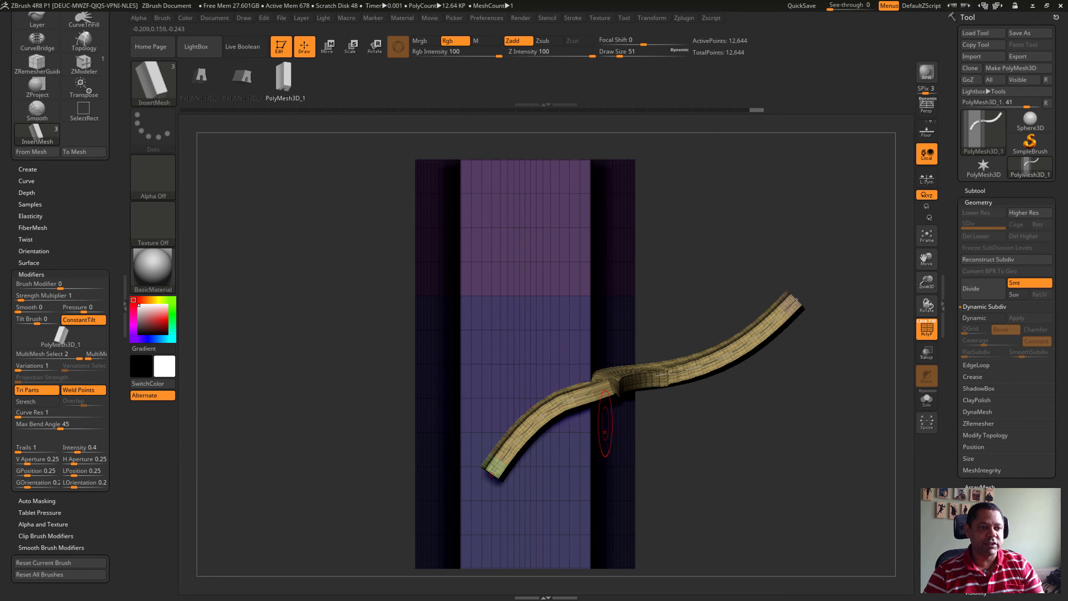
pyautogui.moveTo(513, 382); pyautogui.dragTo(513, 384)
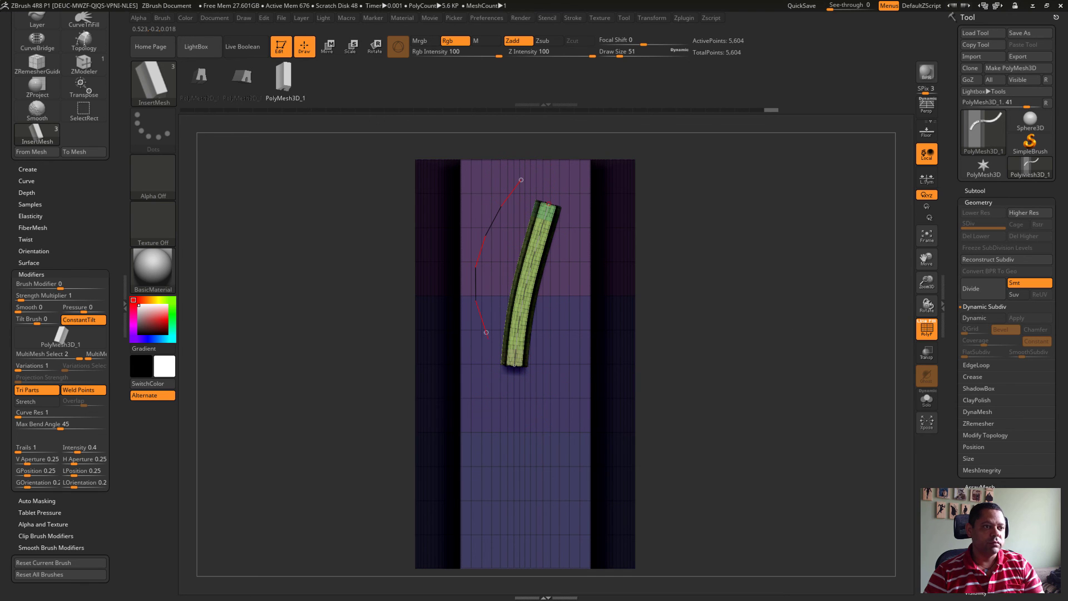
pyautogui.moveTo(482, 530); pyautogui.dragTo(484, 530)
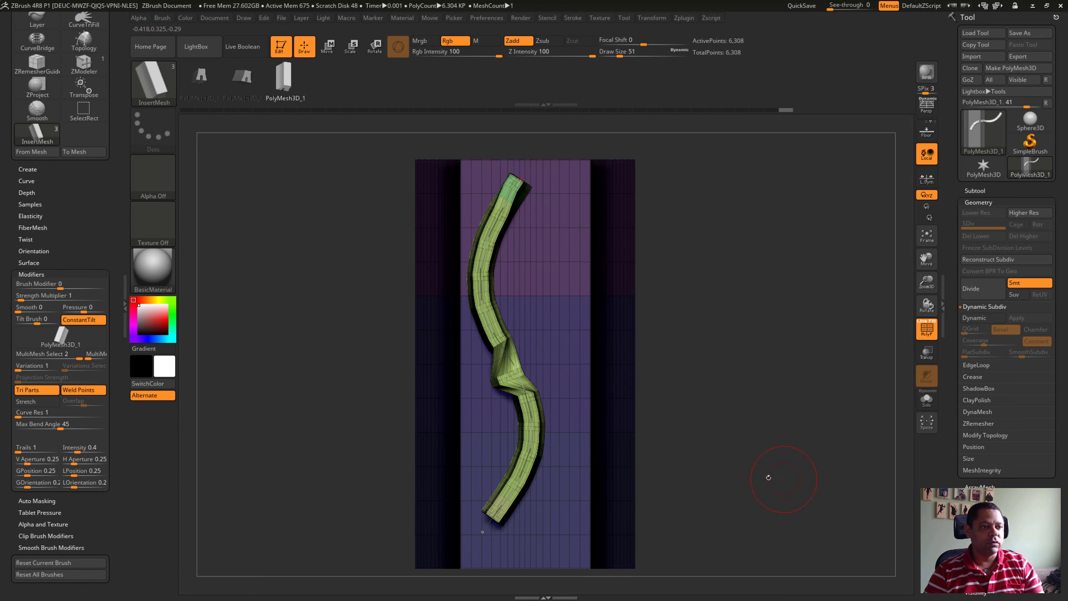
pyautogui.hotkey('ctrl', 'z')
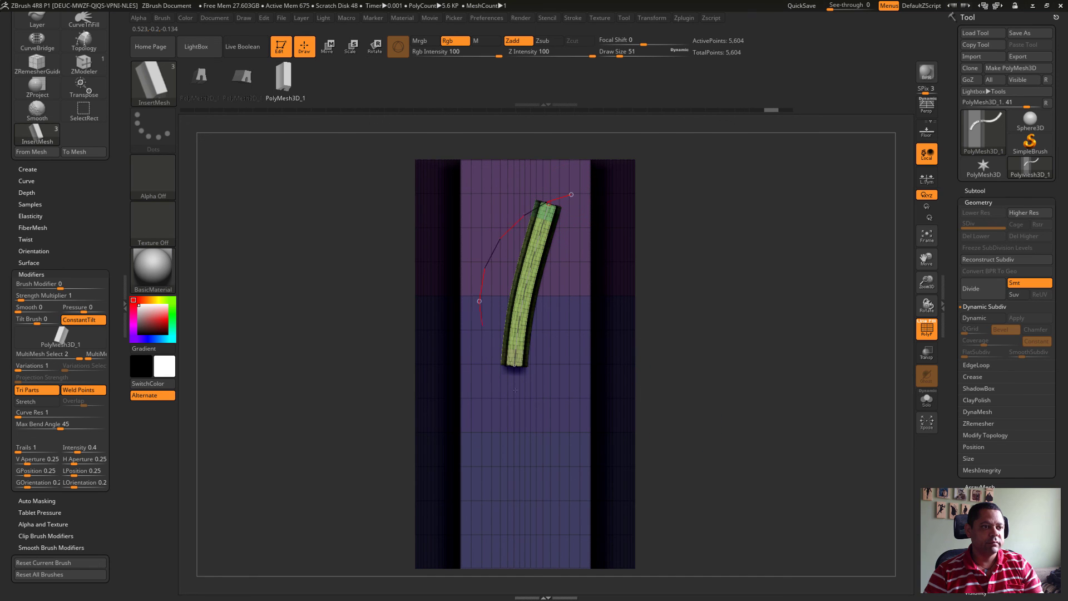
# Step: Redraw the welded green strap as a smooth S-curve down the column
pyautogui.moveTo(557, 217); pyautogui.dragTo(601, 462)
pyautogui.moveTo(500, 500); pyautogui.dragTo(596, 255)
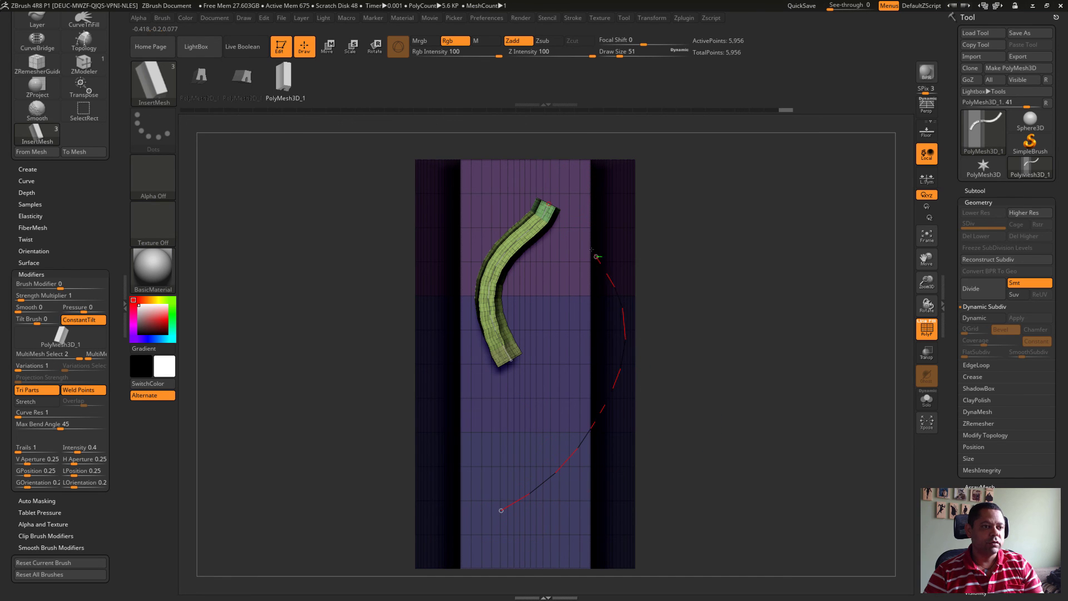
pyautogui.moveTo(551, 195); pyautogui.dragTo(535, 426)
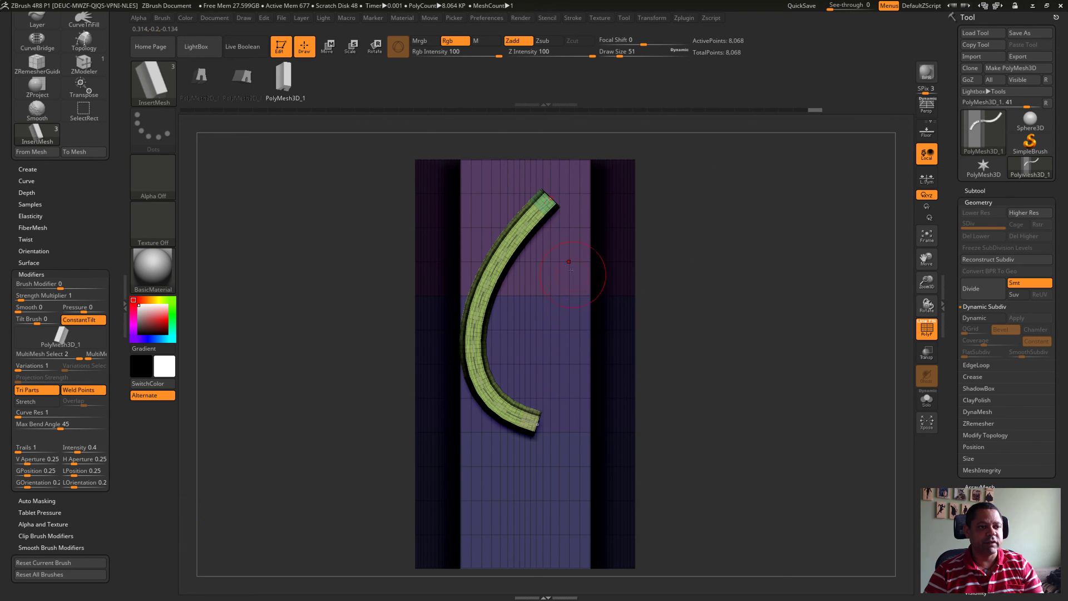
pyautogui.moveTo(569, 253); pyautogui.dragTo(532, 490)
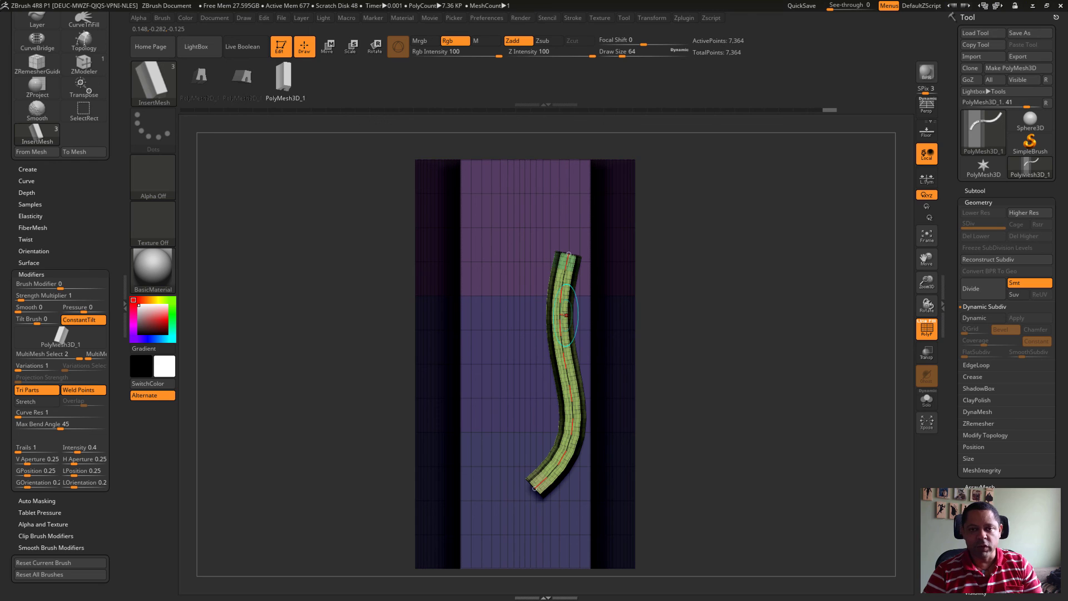
pyautogui.moveTo(566, 314); pyautogui.dragTo(578, 314)
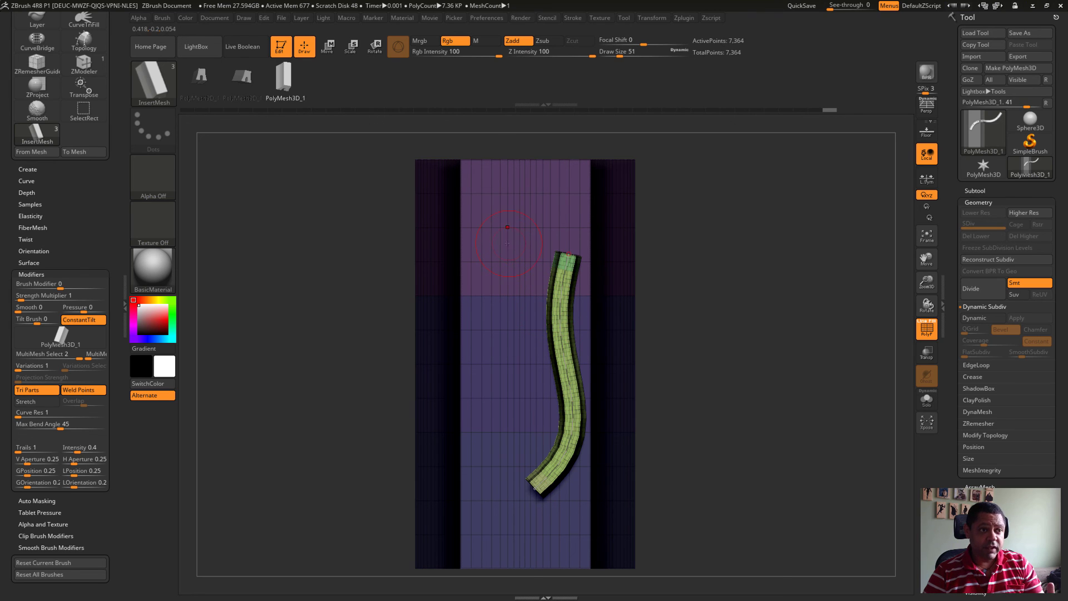
pyautogui.moveTo(584, 201); pyautogui.dragTo(582, 198)
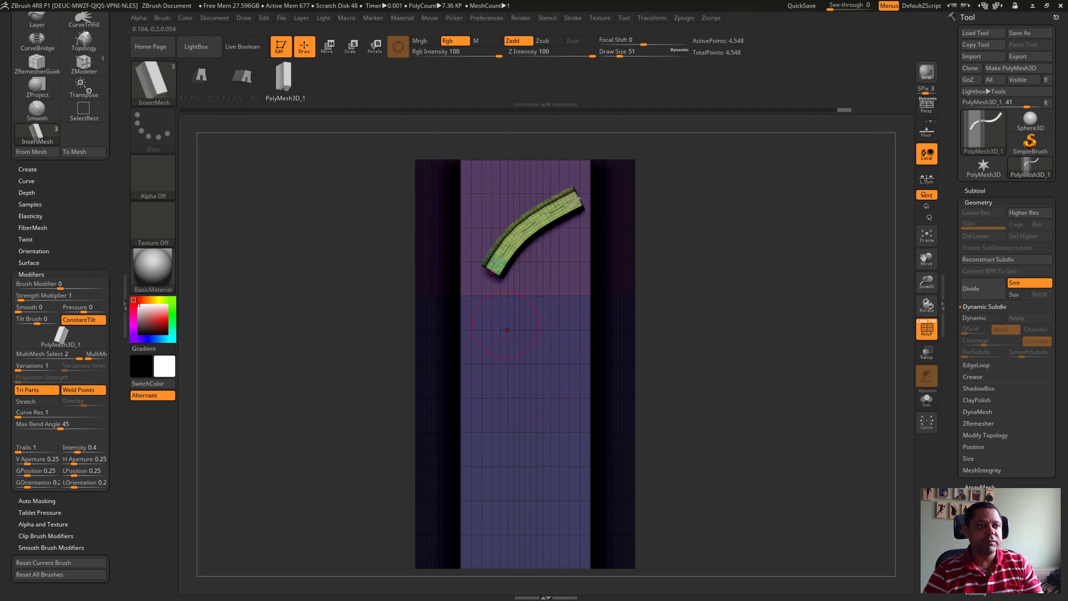